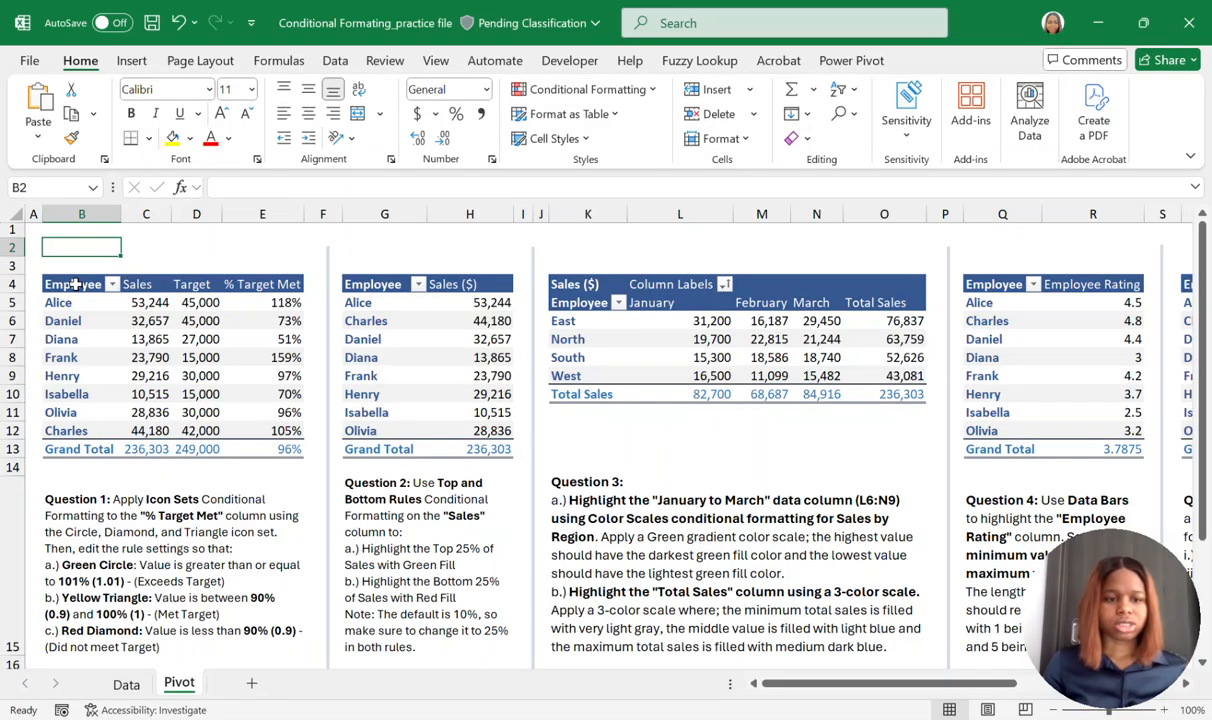
# Apply the circle, triangle and diamond icon set to the % Target Met values in E5:E12.
pyautogui.moveTo(75, 285); pyautogui.dragTo(259, 441)
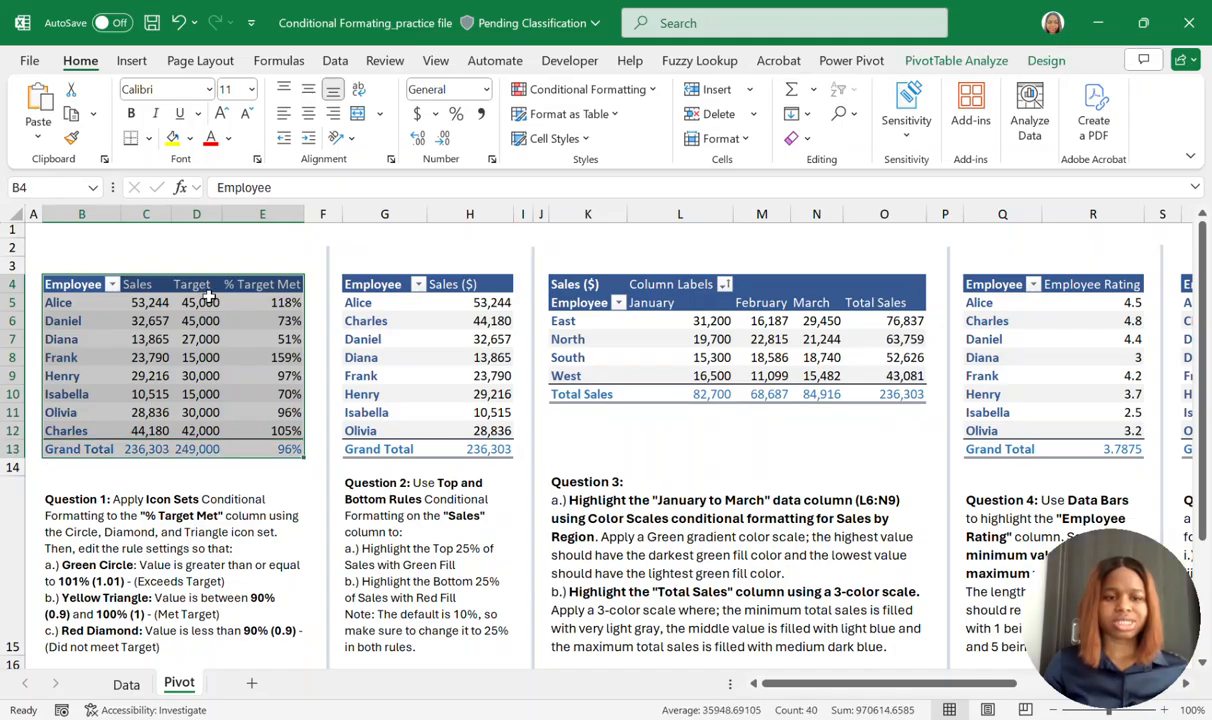
pyautogui.click(258, 244)
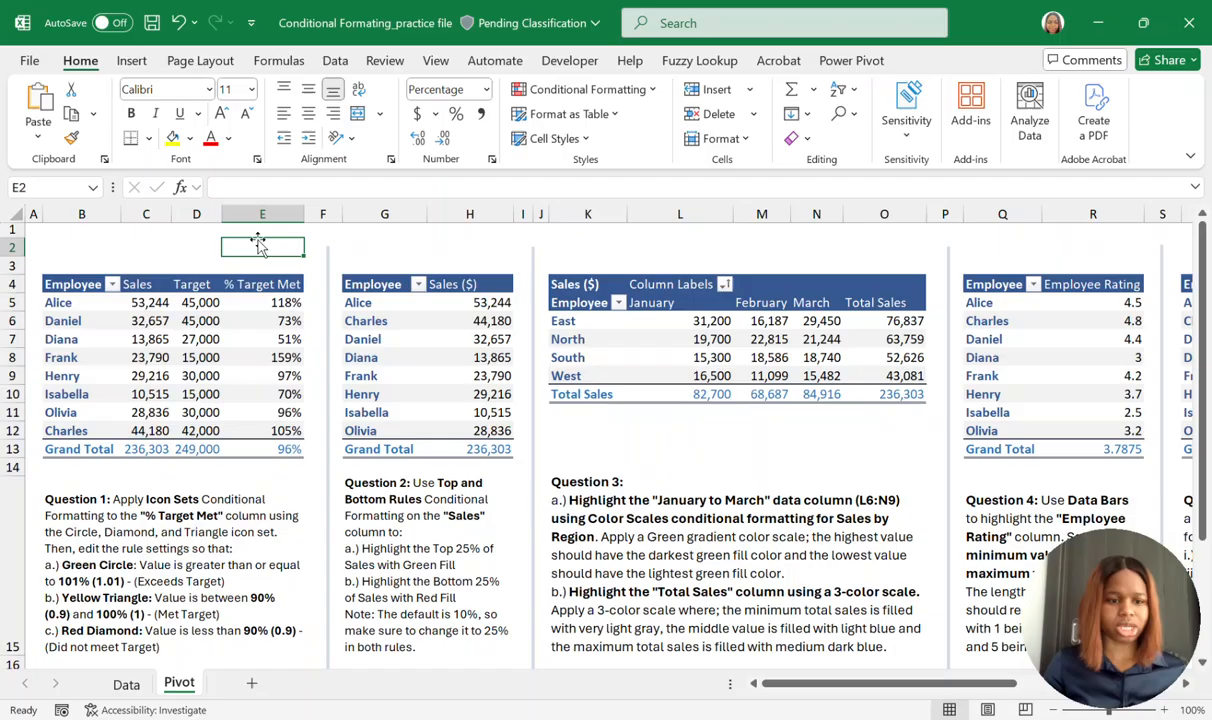
pyautogui.click(172, 560)
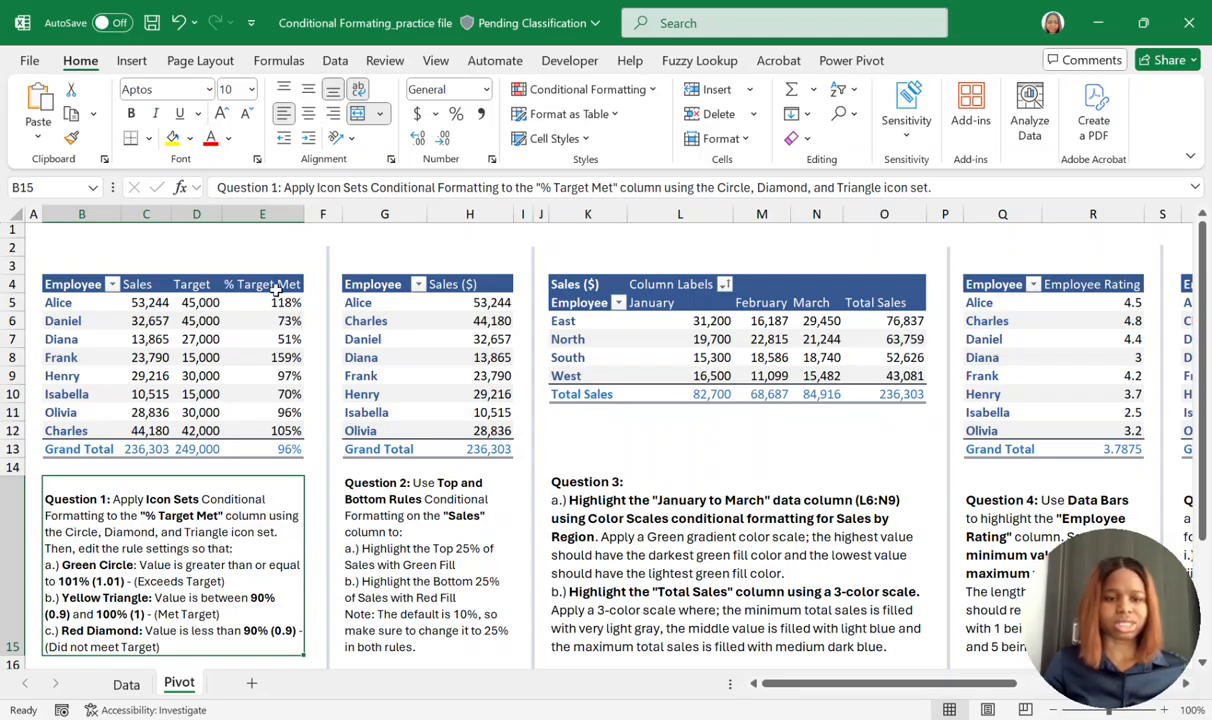
pyautogui.moveTo(249, 306); pyautogui.dragTo(250, 426)
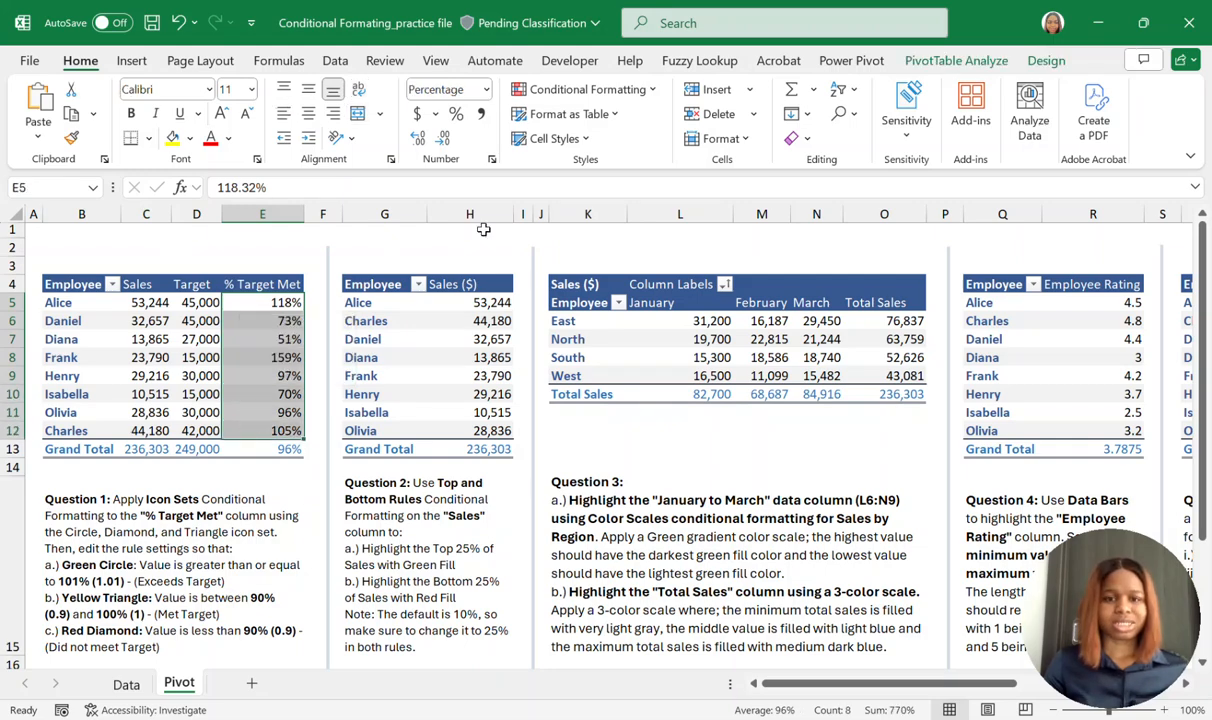
pyautogui.click(620, 92)
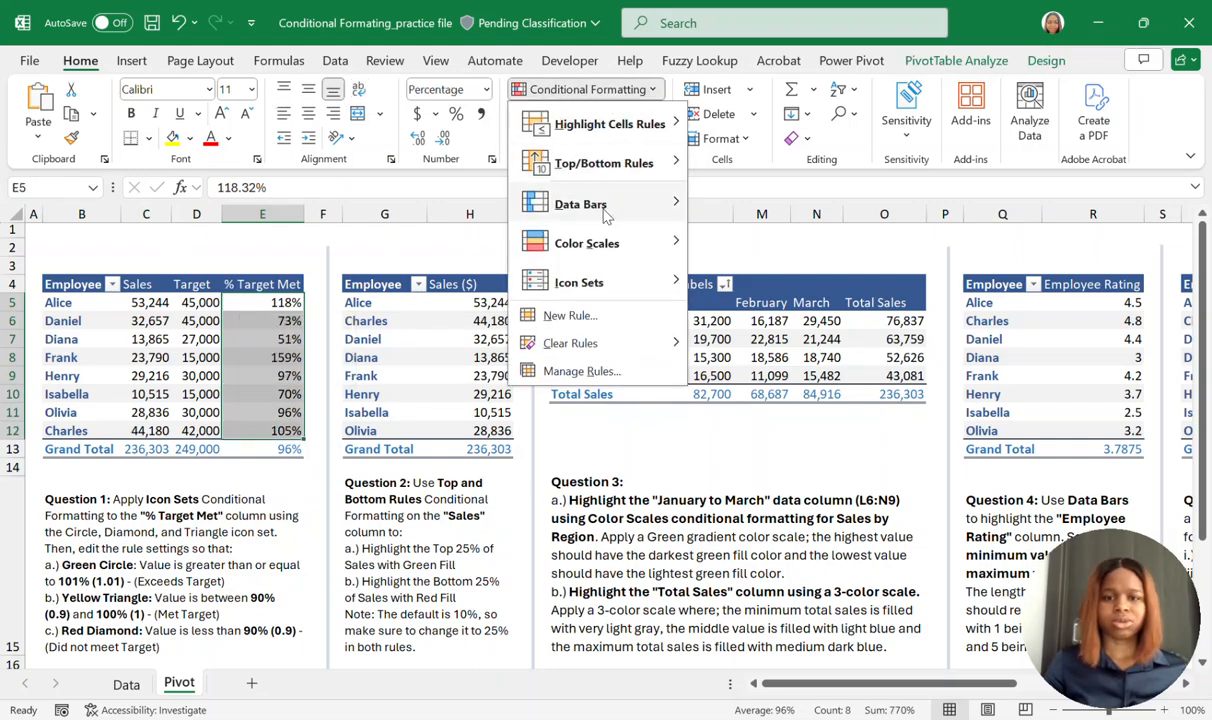
pyautogui.moveTo(590, 285)
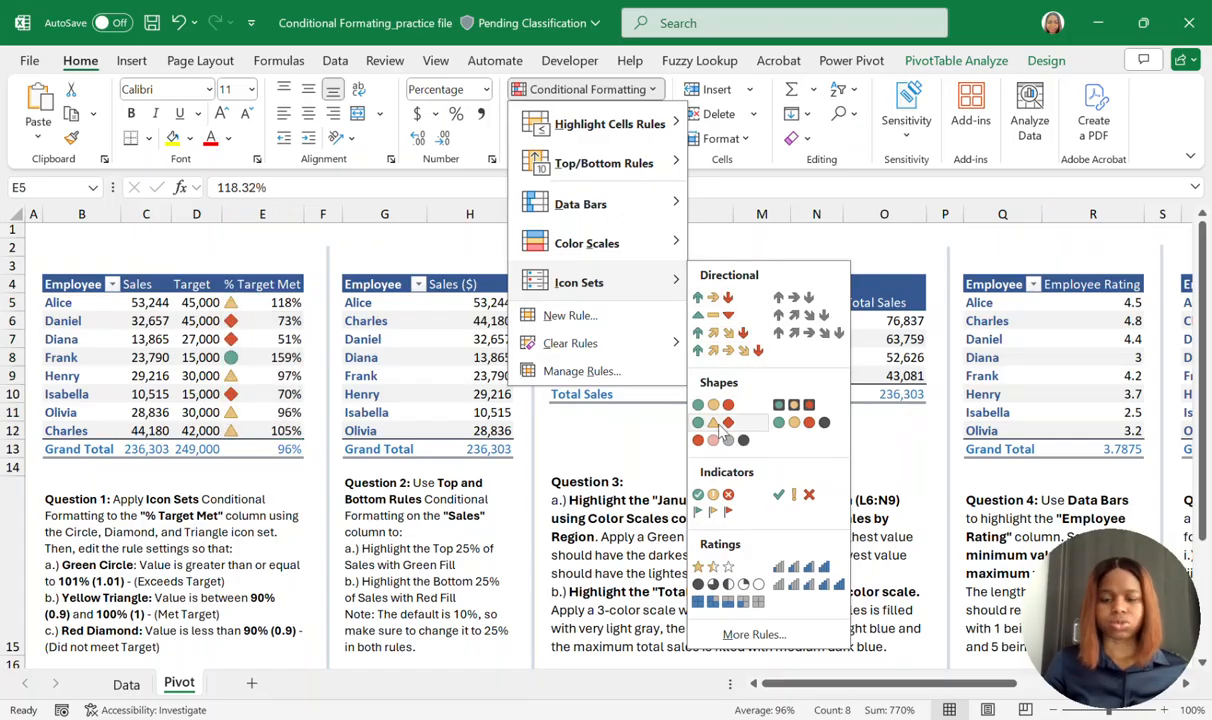
pyautogui.click(719, 426)
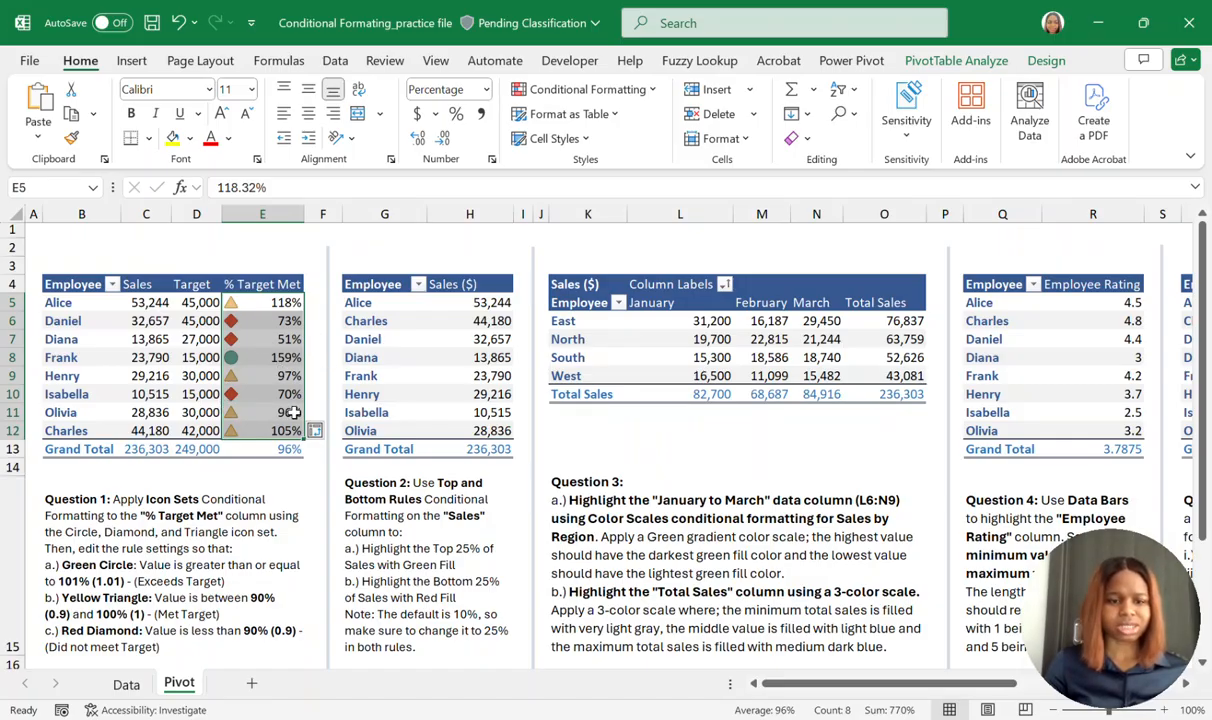
# Edit the icon set rule for E5:E12 so the green circle marks values >= 1.01, with the type set to Number.
pyautogui.click(152, 530)
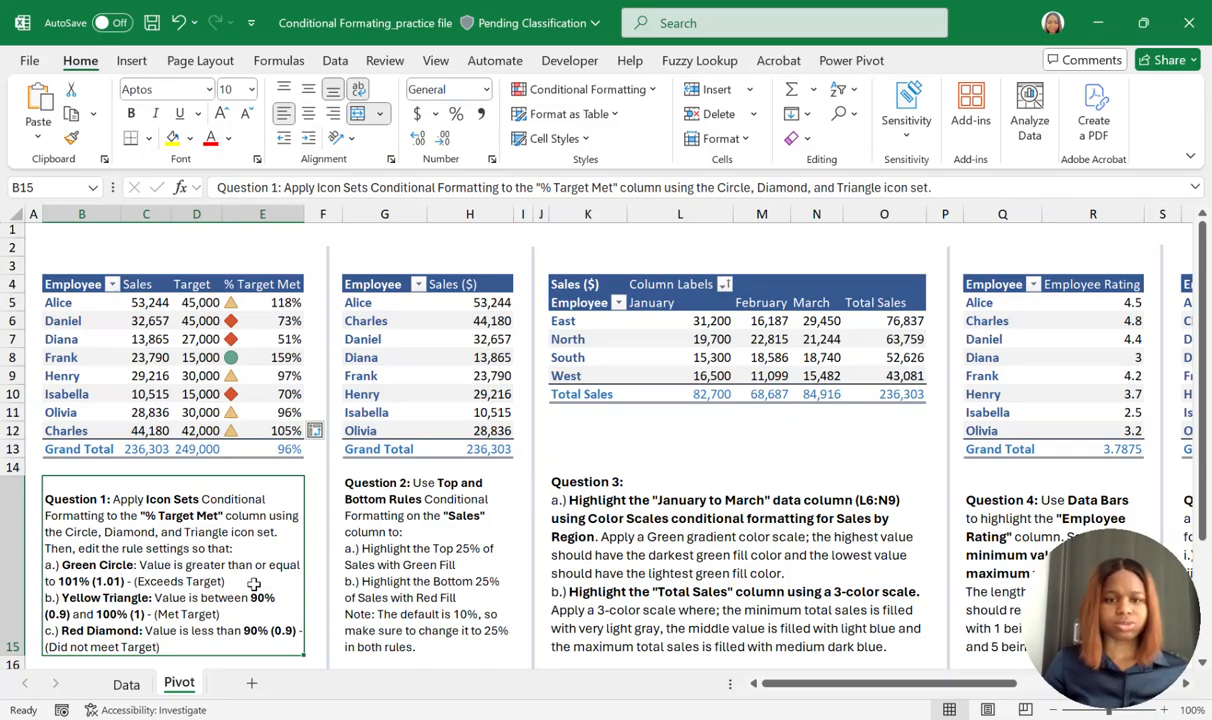
pyautogui.moveTo(250, 309); pyautogui.dragTo(242, 425)
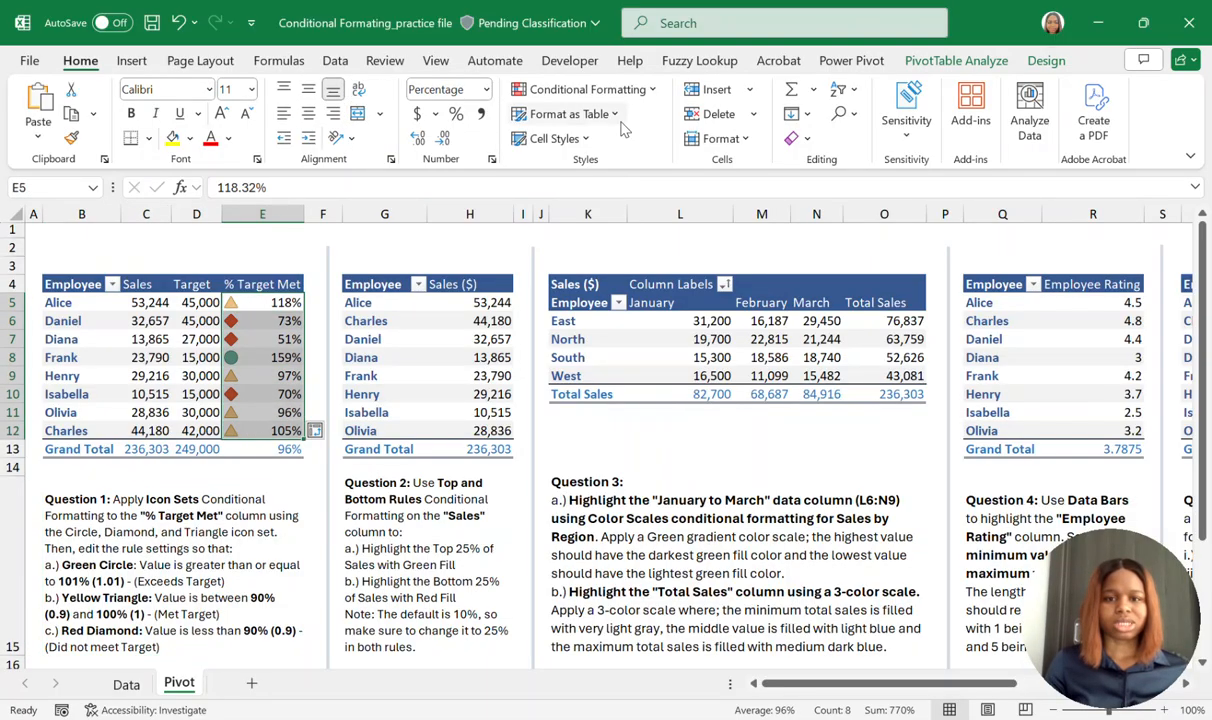
pyautogui.click(582, 89)
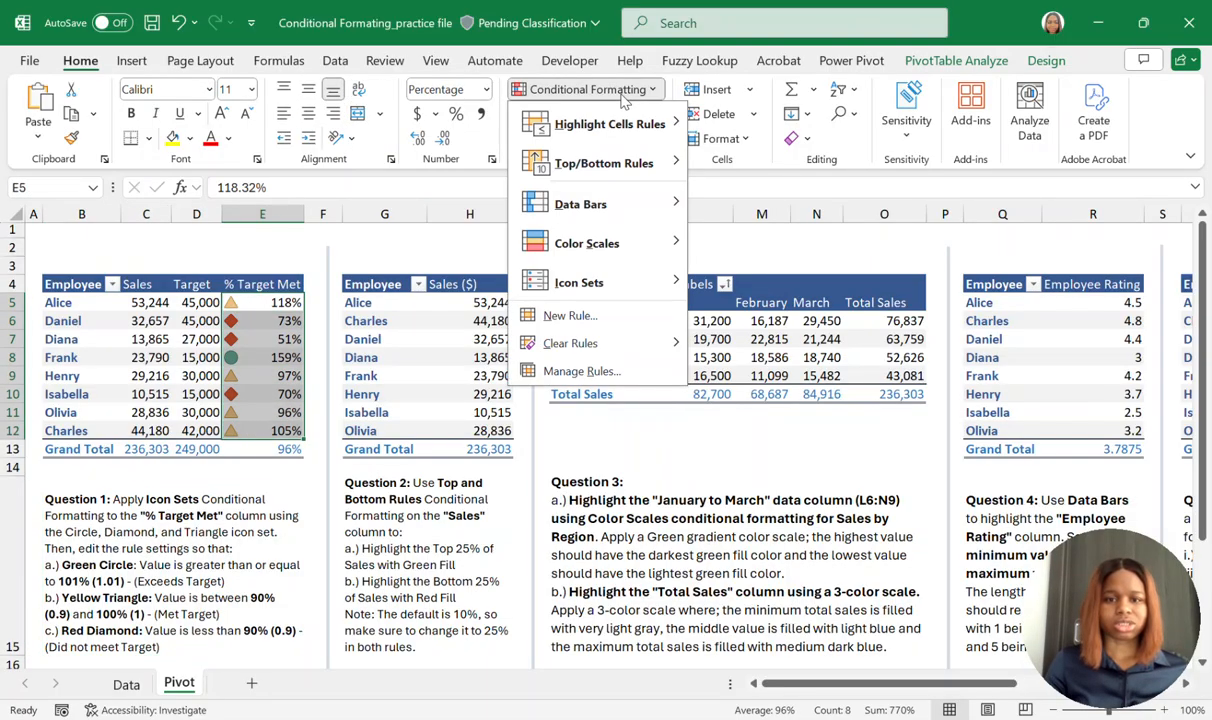
pyautogui.click(588, 371)
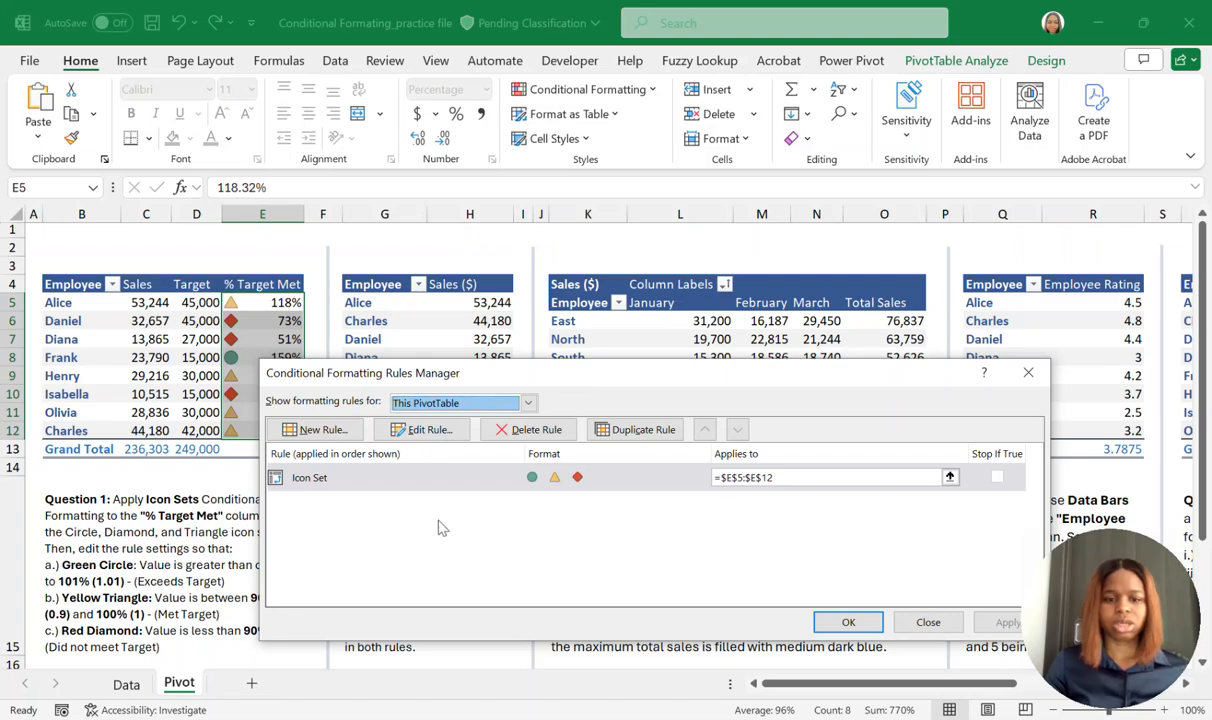
pyautogui.click(409, 480)
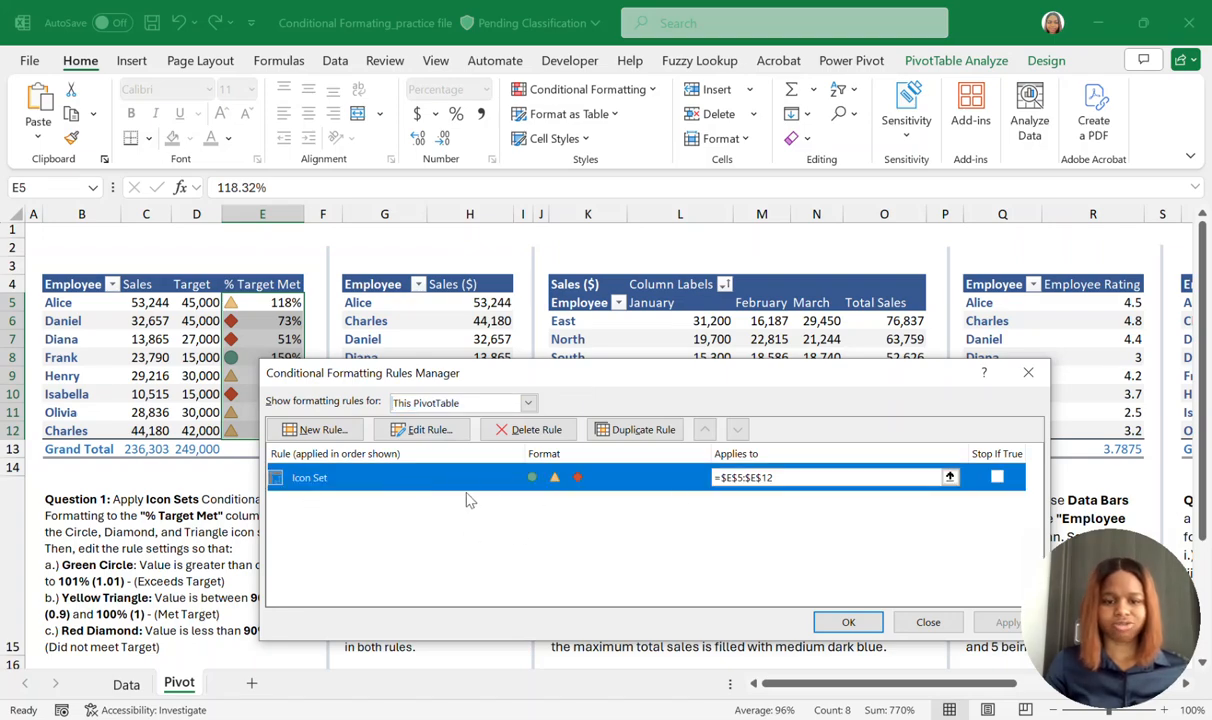
pyautogui.click(422, 432)
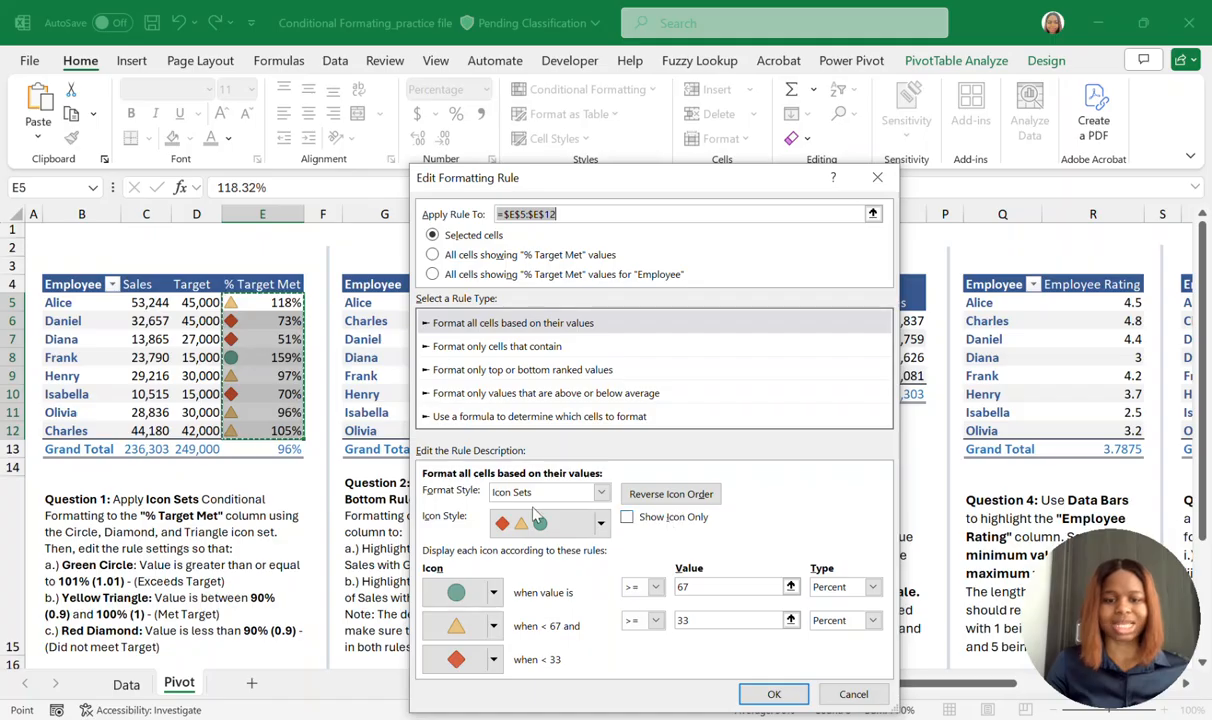
pyautogui.moveTo(656, 178); pyautogui.dragTo(648, 86)
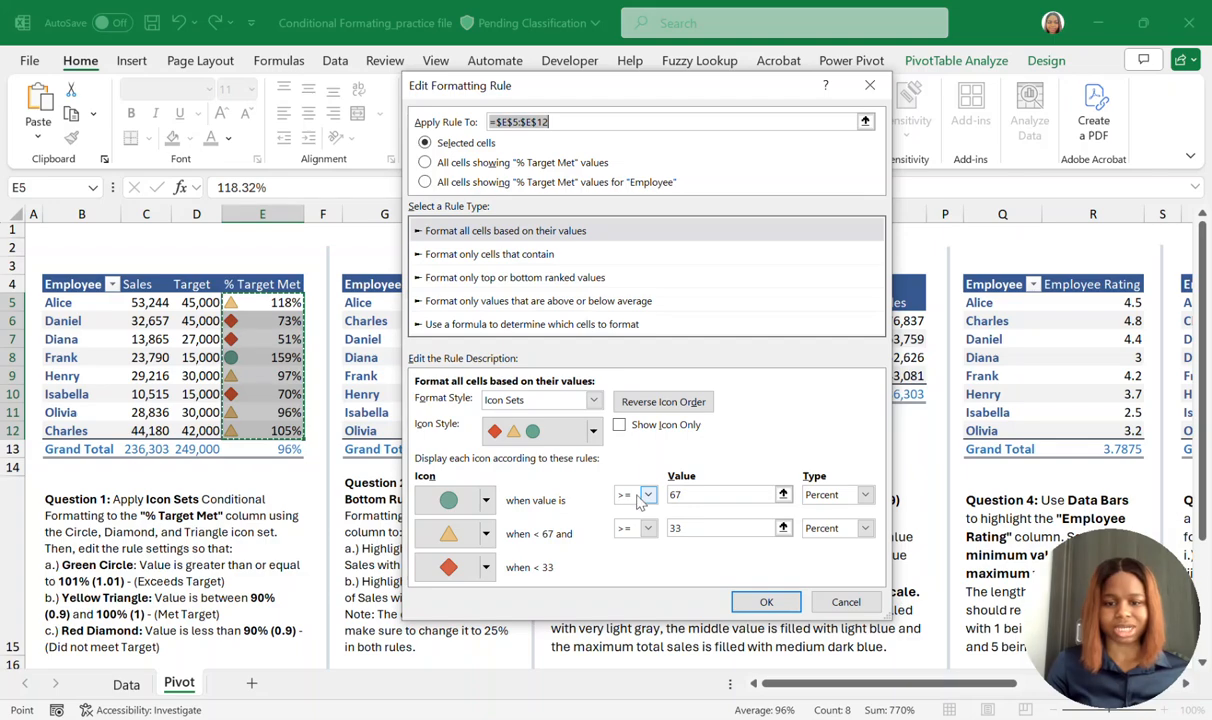
pyautogui.click(858, 495)
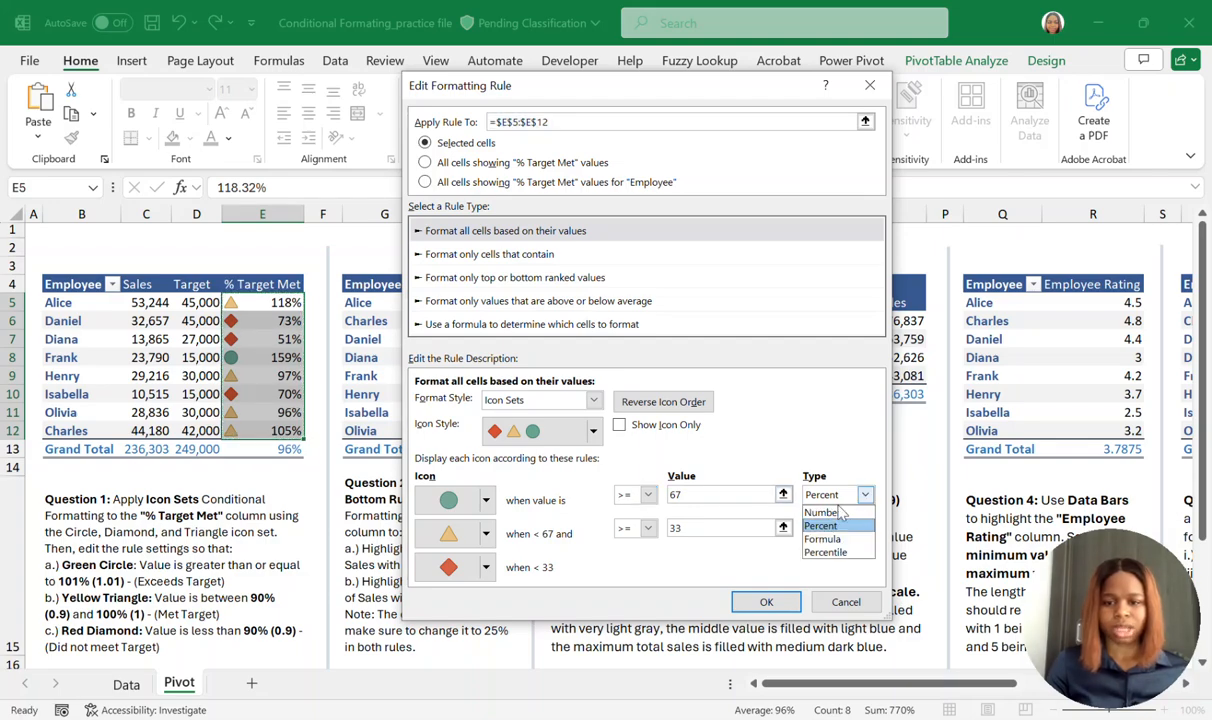
pyautogui.click(815, 508)
pyautogui.click(690, 495)
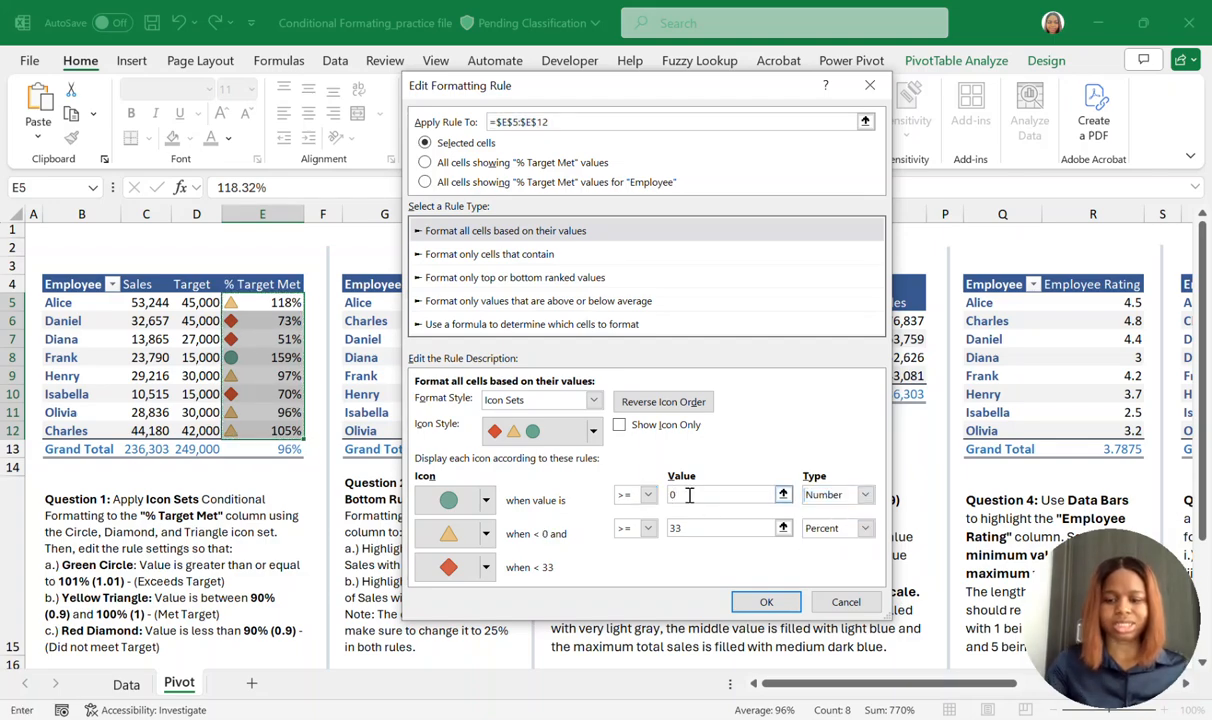
pyautogui.write('1.01')
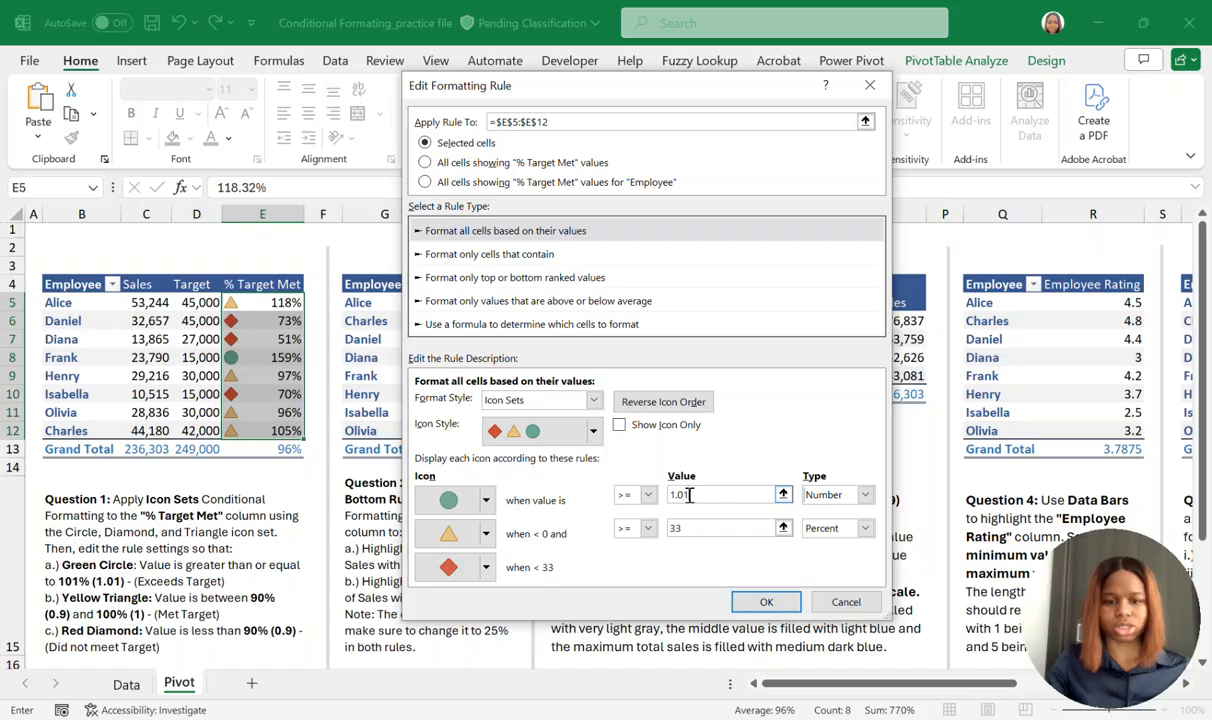
# Set the yellow triangle threshold to >= 0.9 with type Number, and apply the edited rule to the sheet.
pyautogui.click(685, 528)
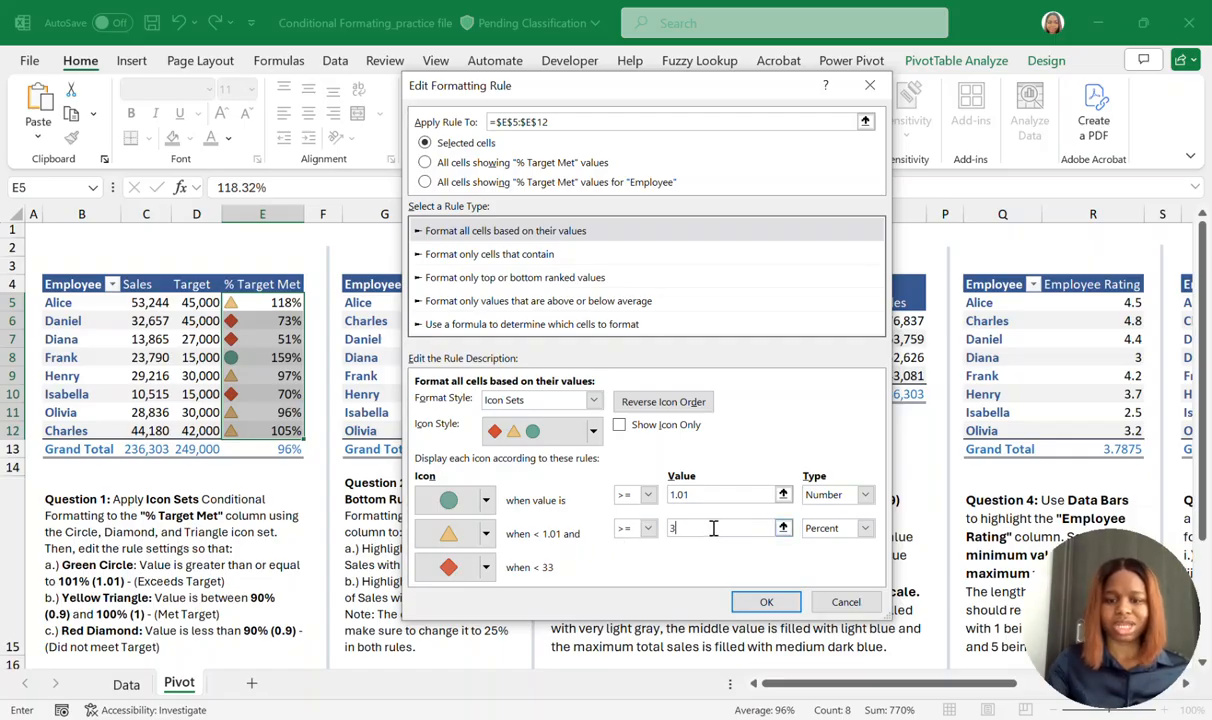
pyautogui.click(836, 528)
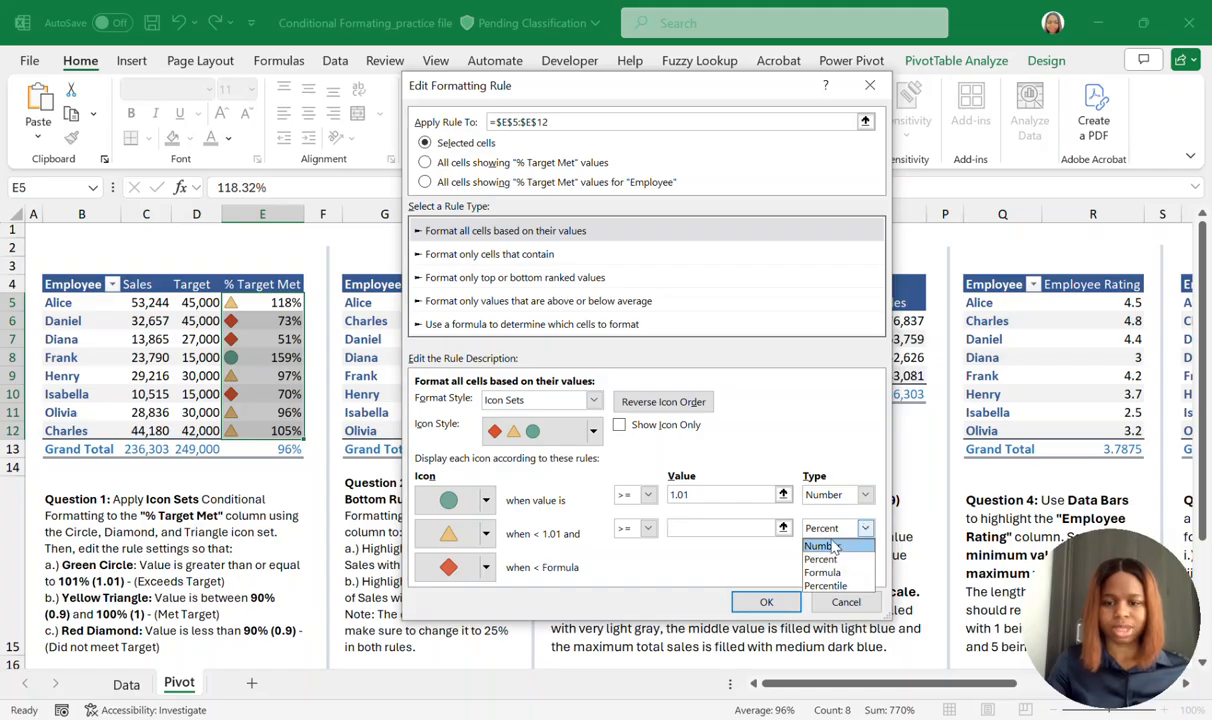
pyautogui.click(828, 548)
pyautogui.click(684, 524)
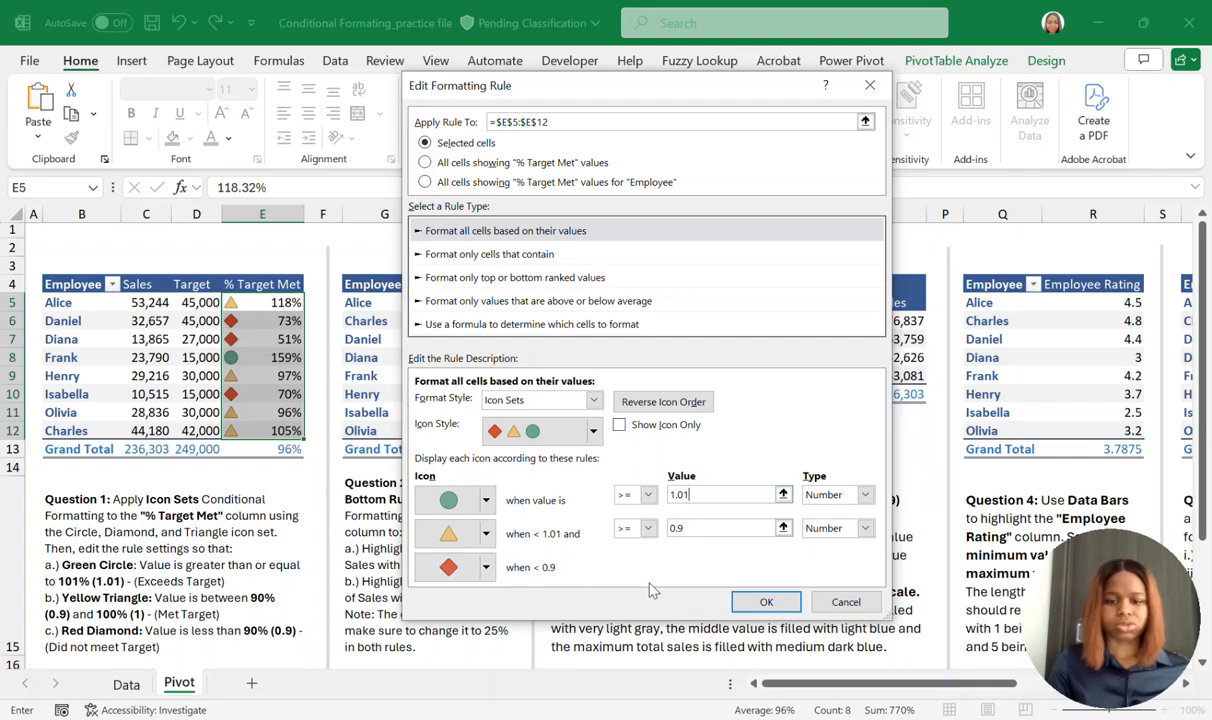
pyautogui.click(766, 600)
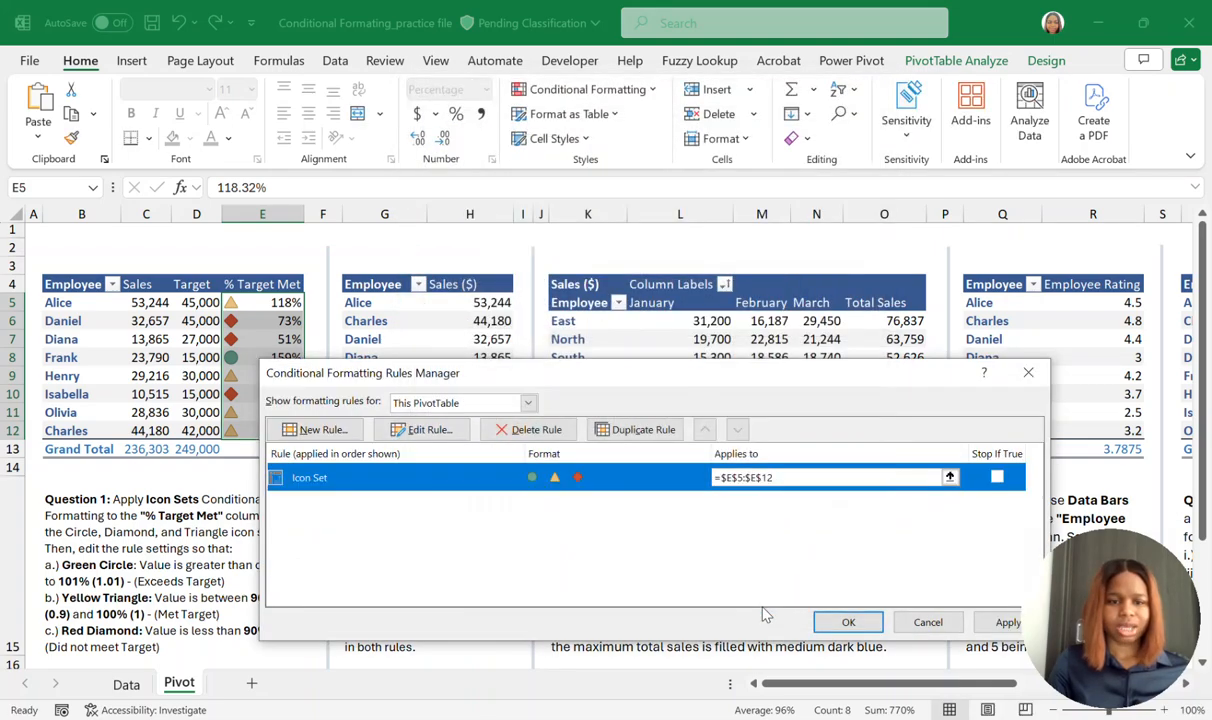
pyautogui.click(853, 622)
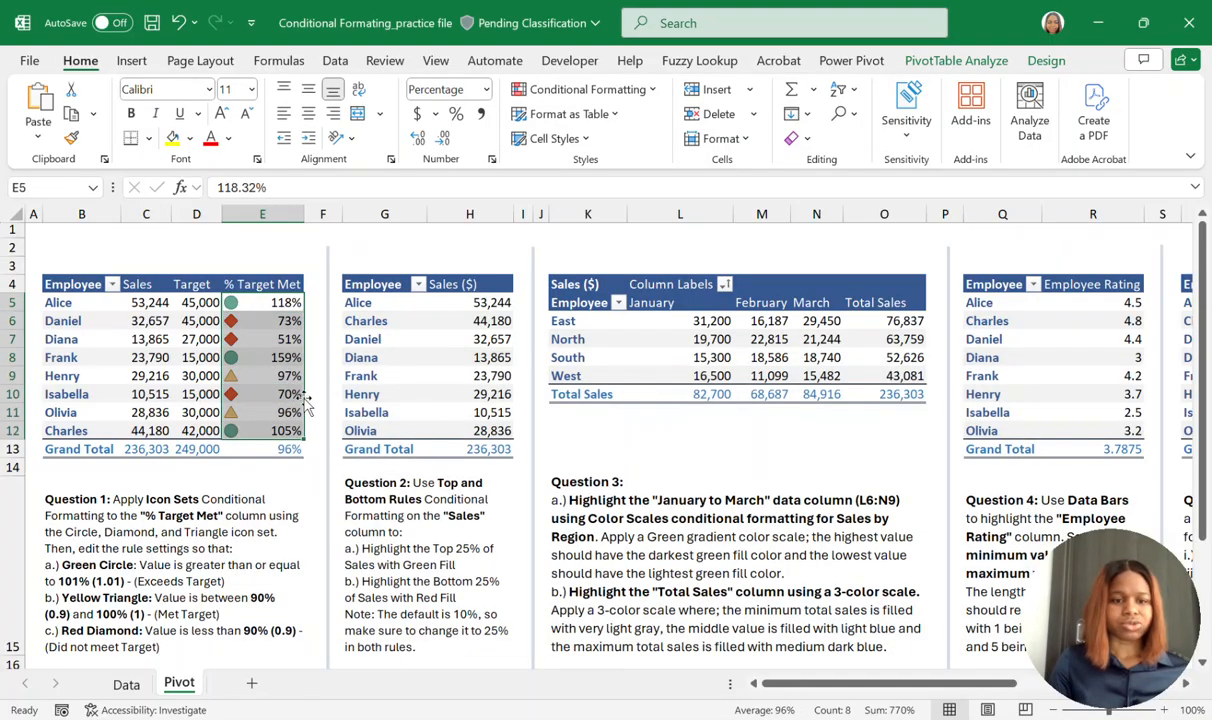
# Check the icons against the employees' % Target Met values, and review the second pivot table with its Question 2 instructions.
pyautogui.click(283, 302)
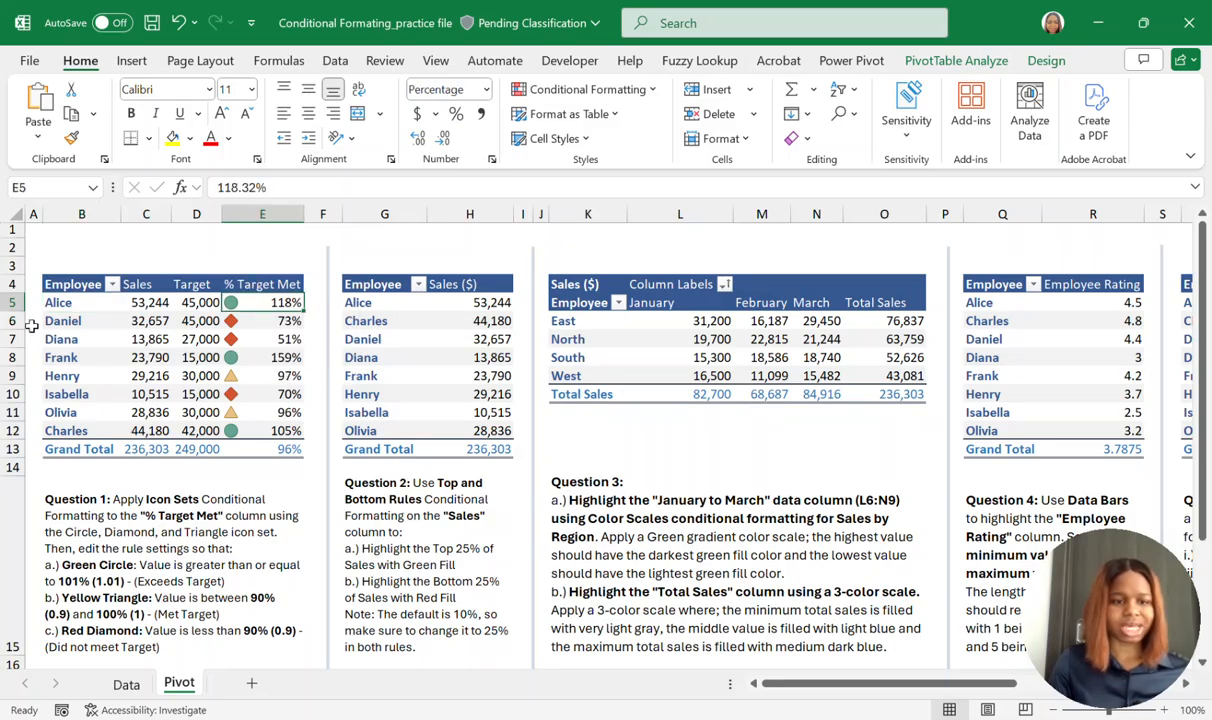
pyautogui.click(64, 340)
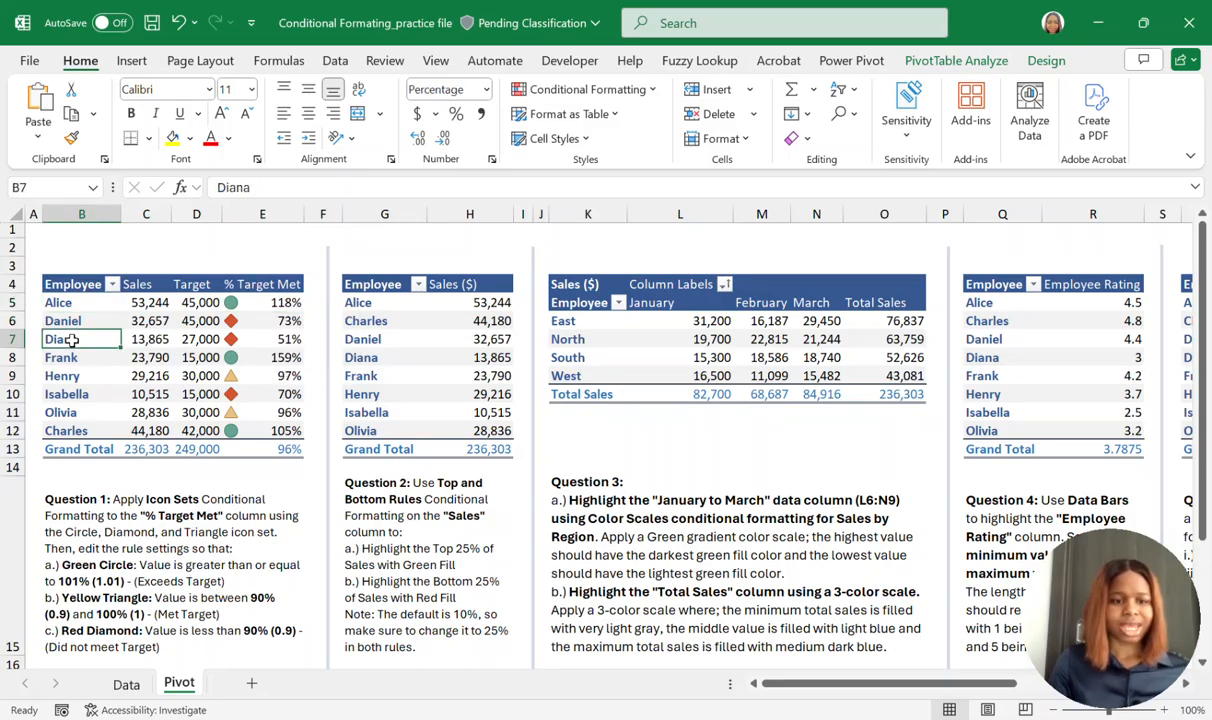
pyautogui.click(259, 340)
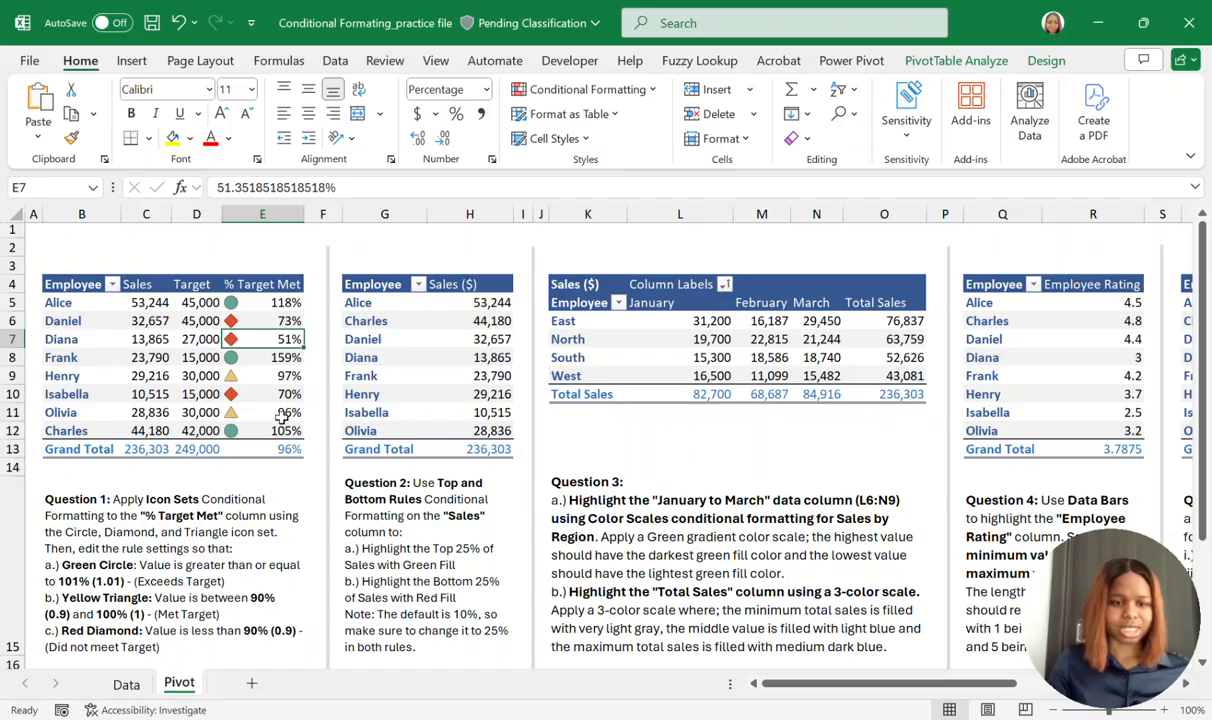
pyautogui.click(98, 374)
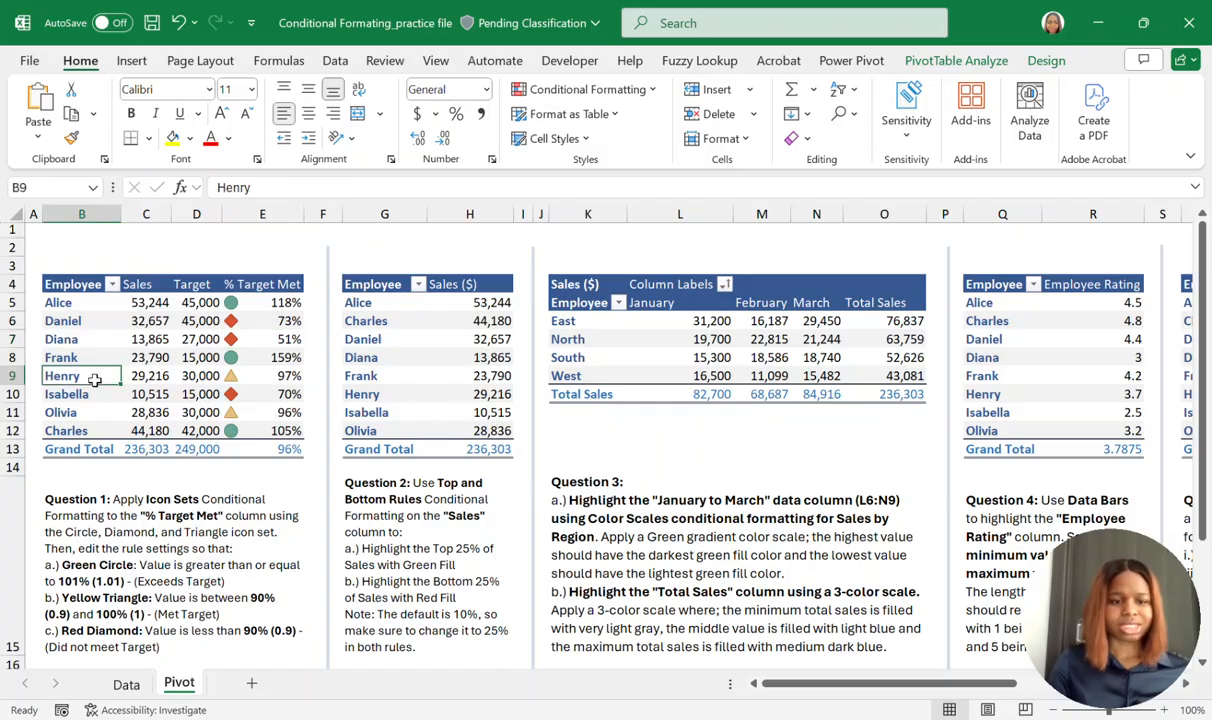
pyautogui.click(270, 378)
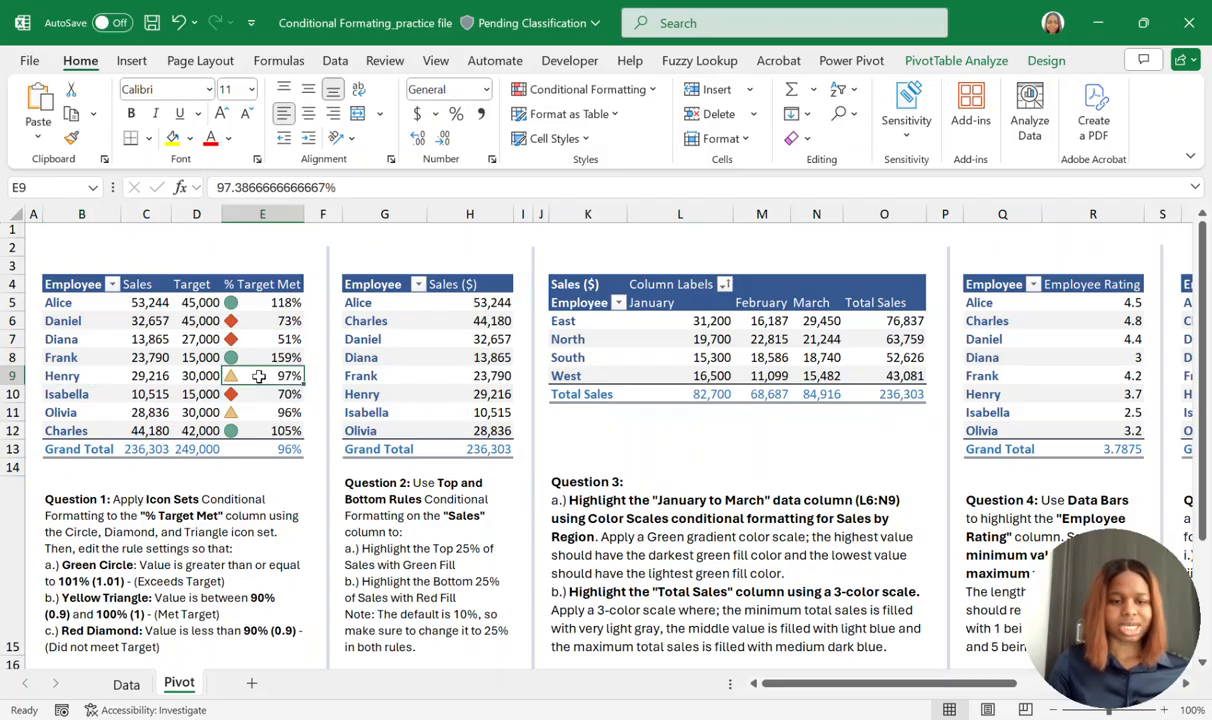
pyautogui.click(421, 248)
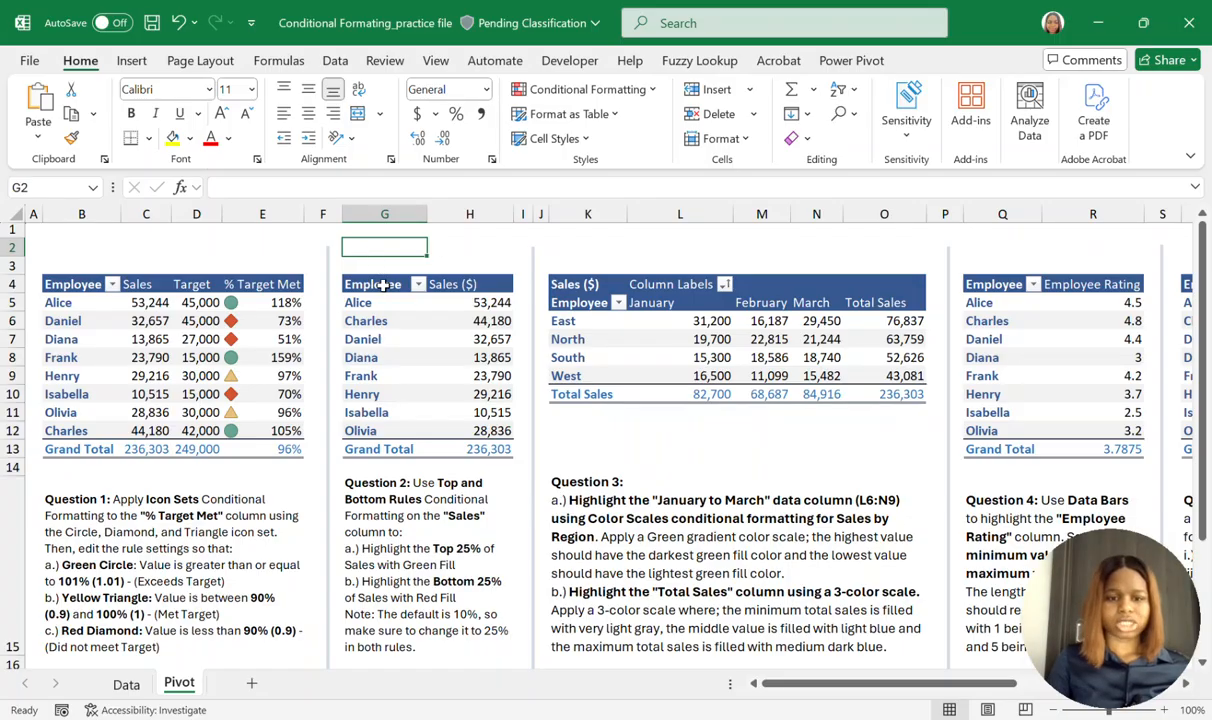
pyautogui.moveTo(373, 285); pyautogui.dragTo(445, 449)
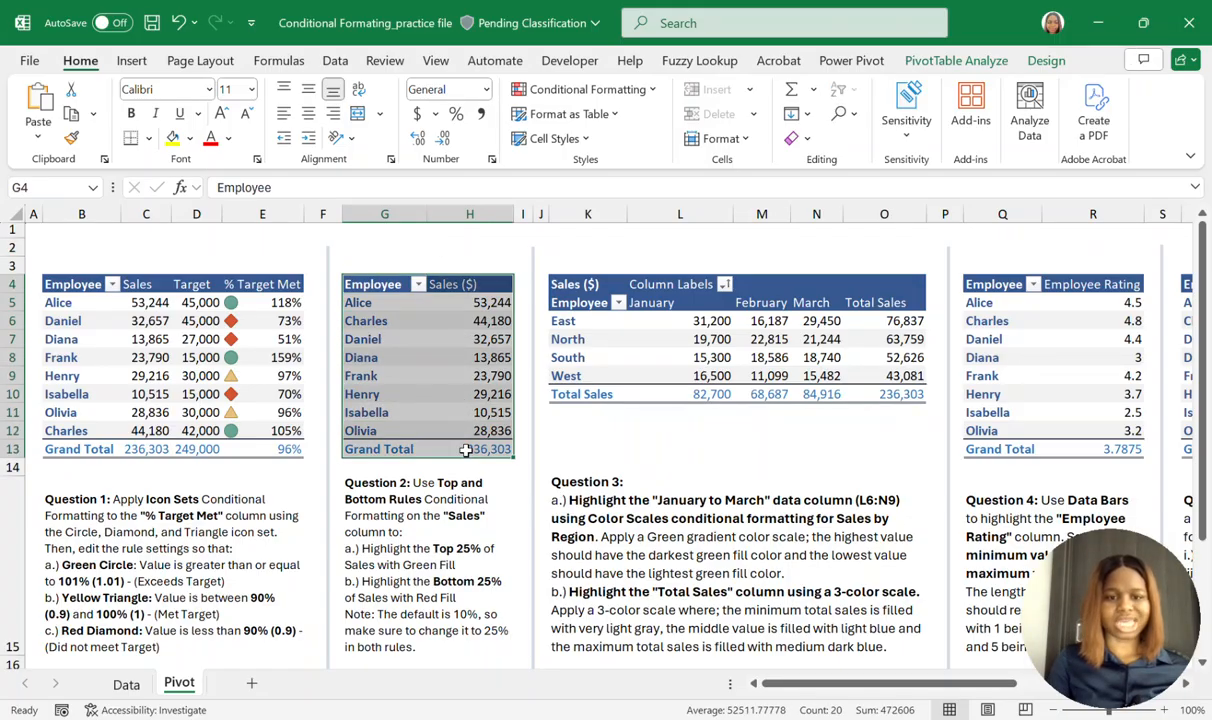
pyautogui.click(394, 520)
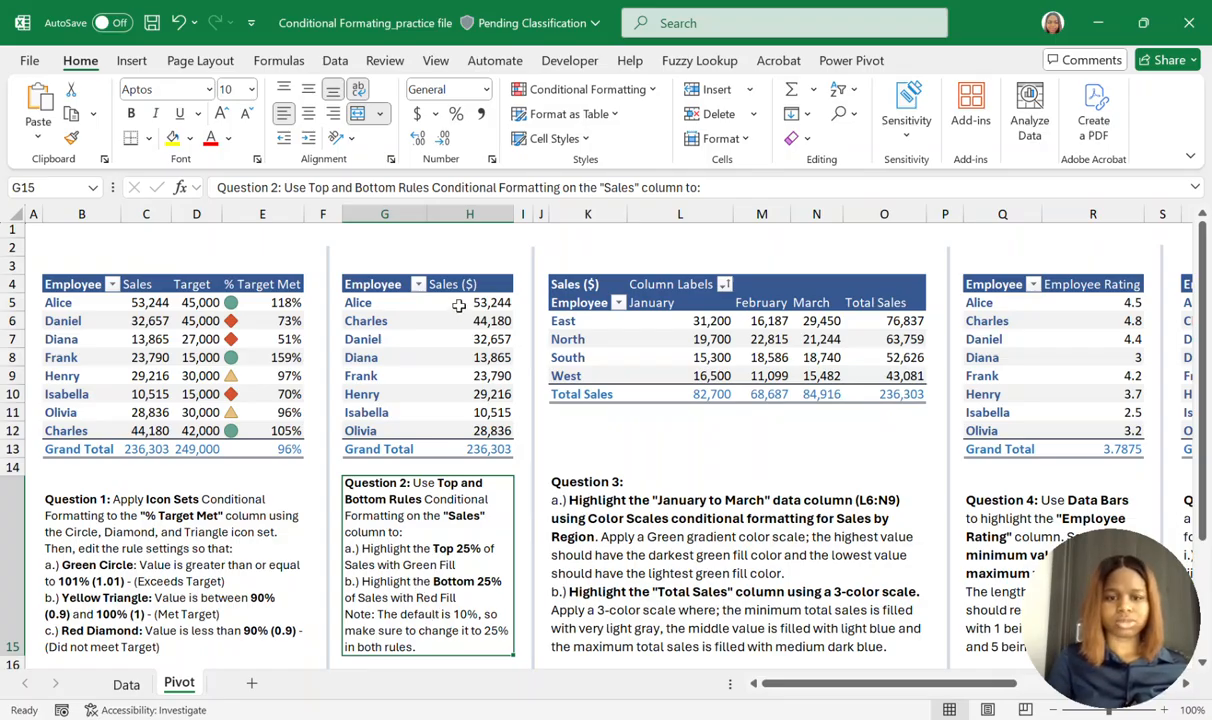
# Highlight the top 25% of the Sales values in H5:H12 using Green Fill with Dark Green Text.
pyautogui.moveTo(458, 305); pyautogui.dragTo(476, 428)
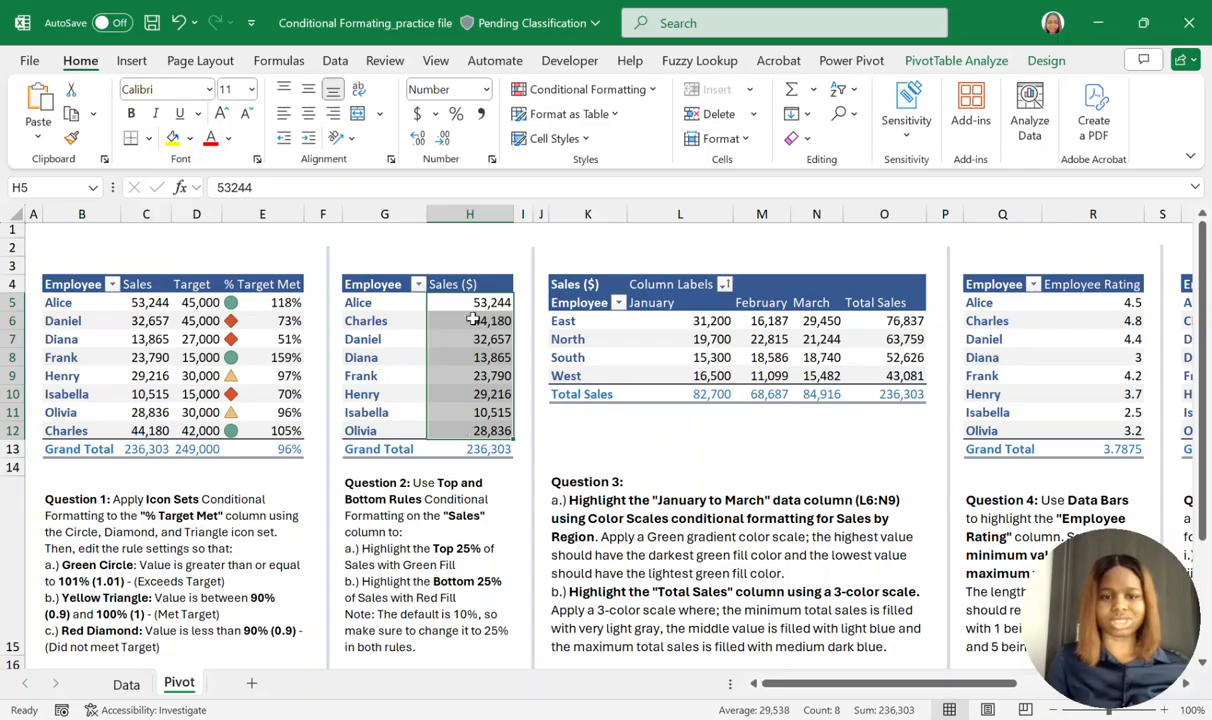
pyautogui.click(598, 90)
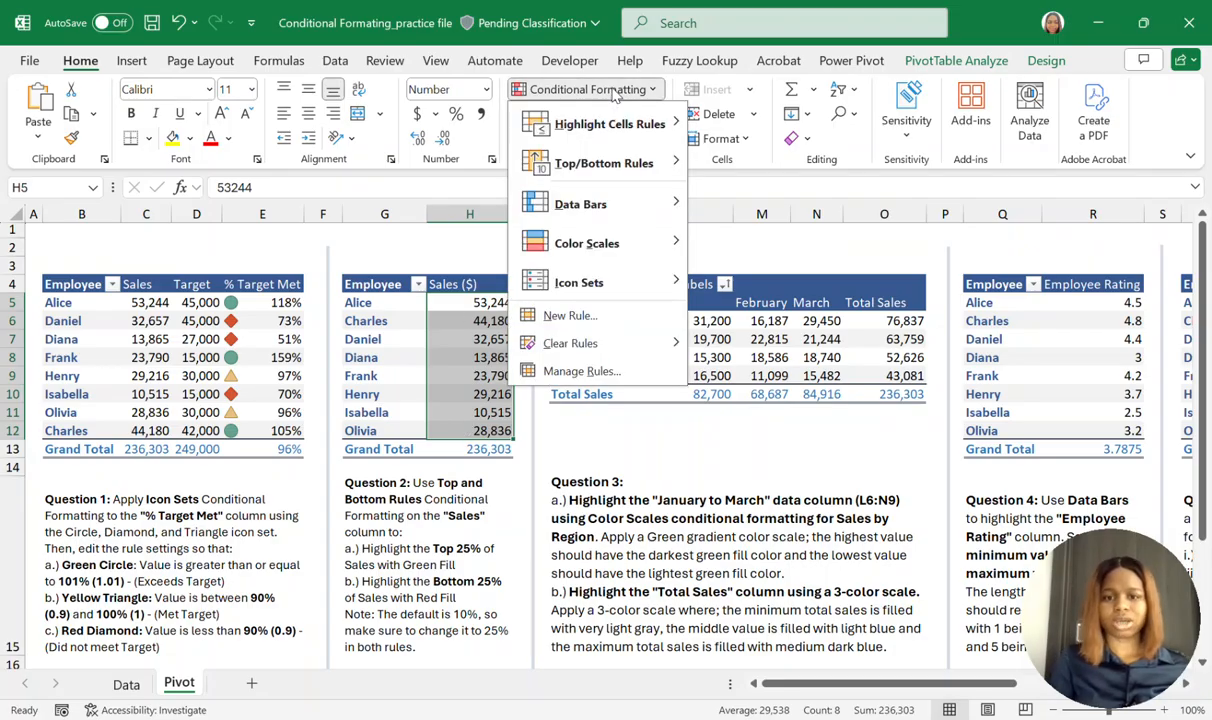
pyautogui.moveTo(600, 168)
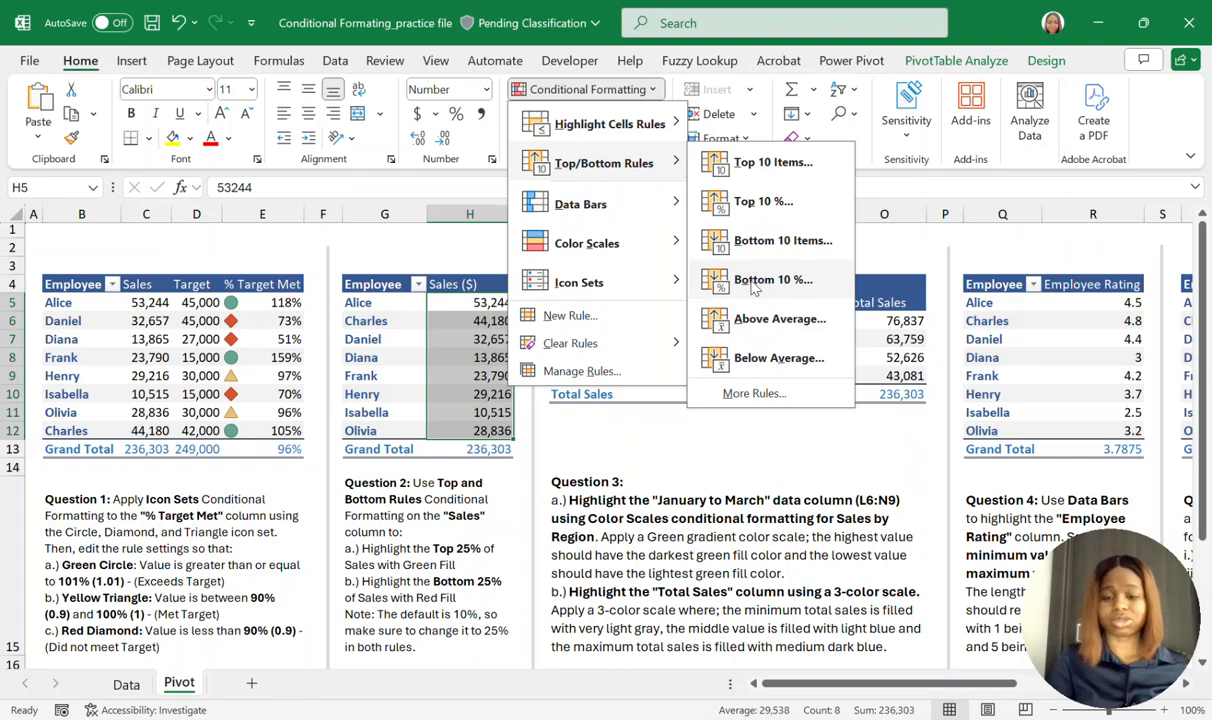
pyautogui.click(760, 202)
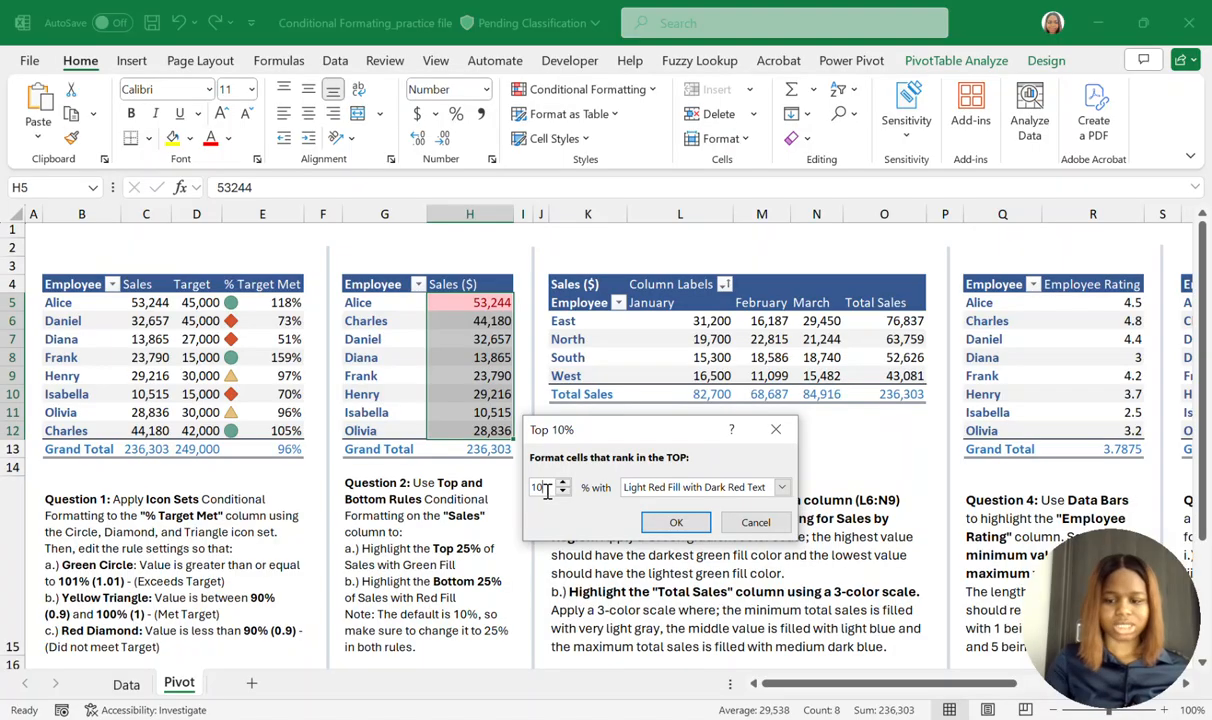
pyautogui.write('2')
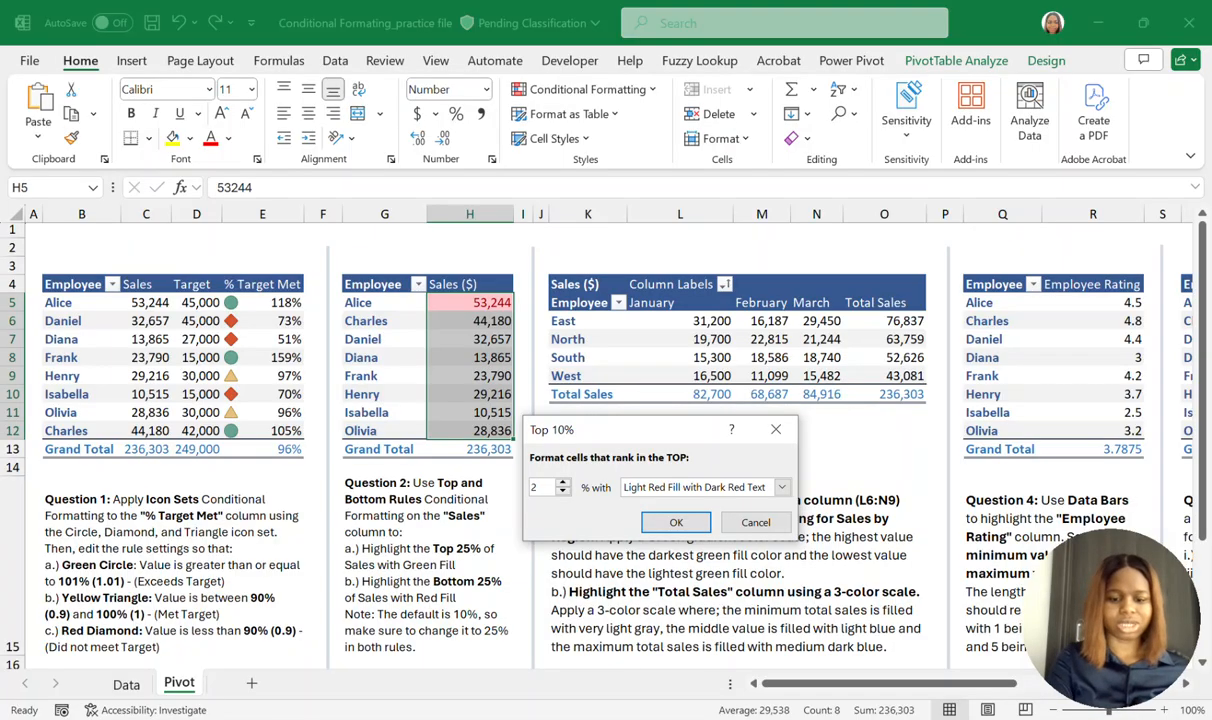
pyautogui.write('5')
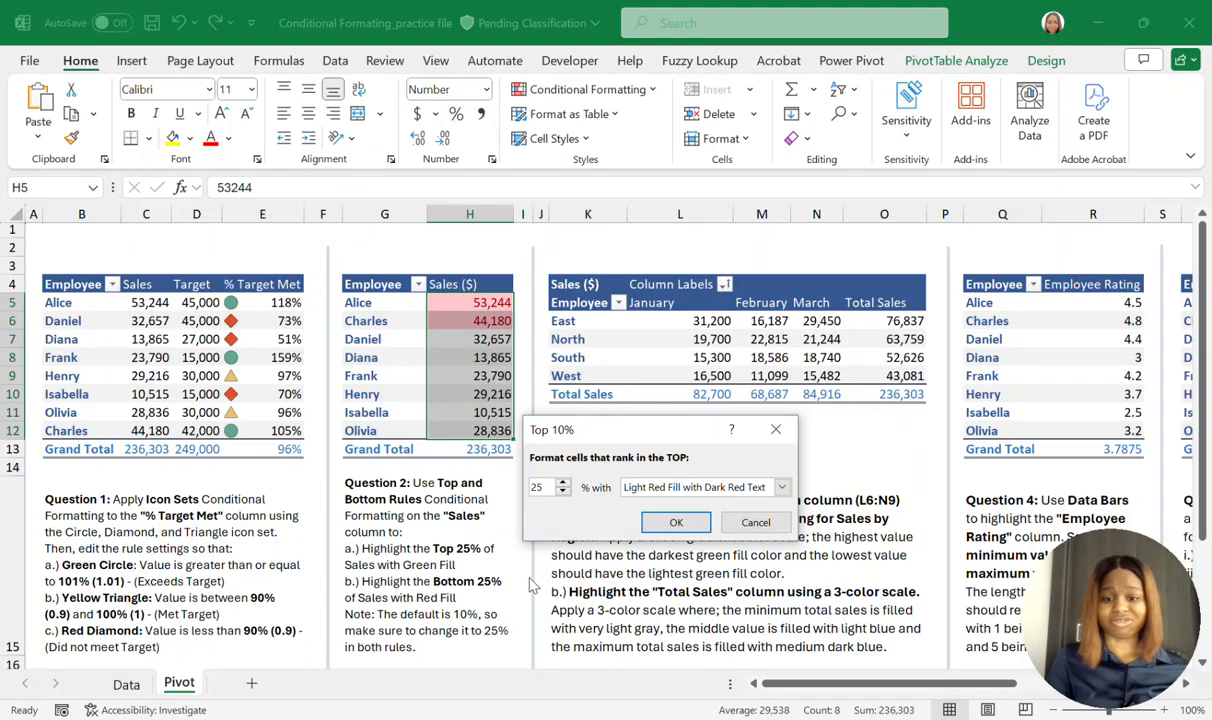
pyautogui.click(782, 488)
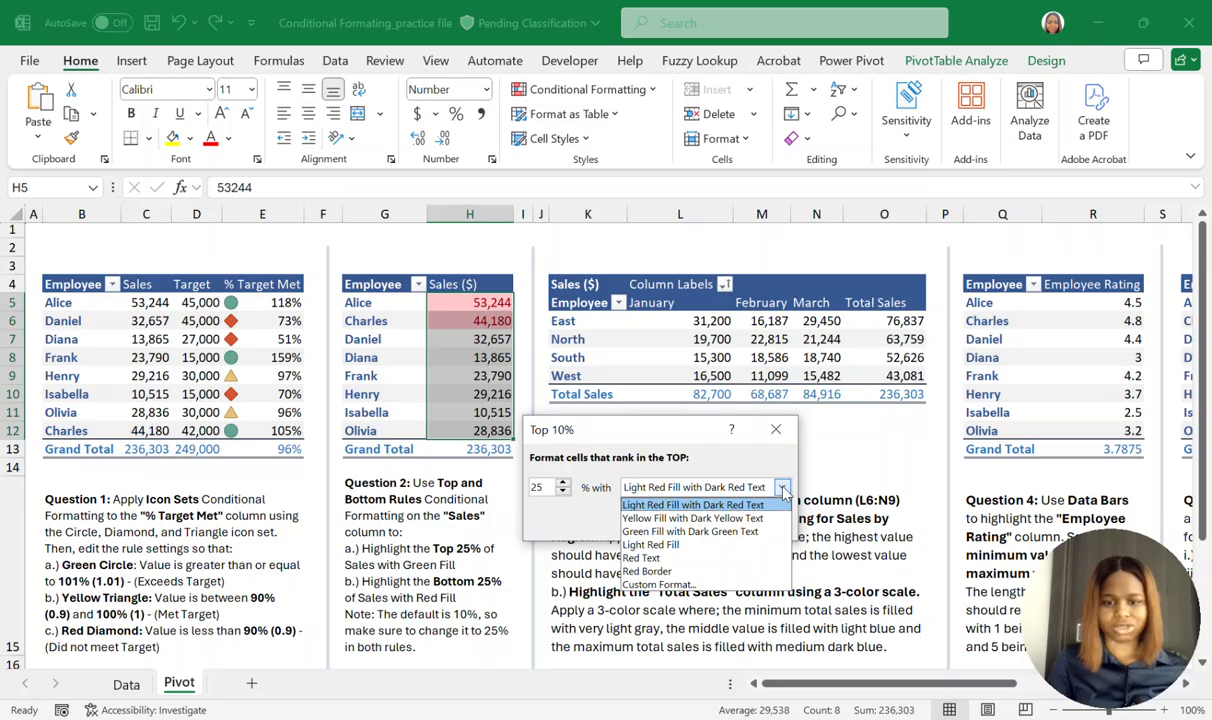
pyautogui.click(666, 531)
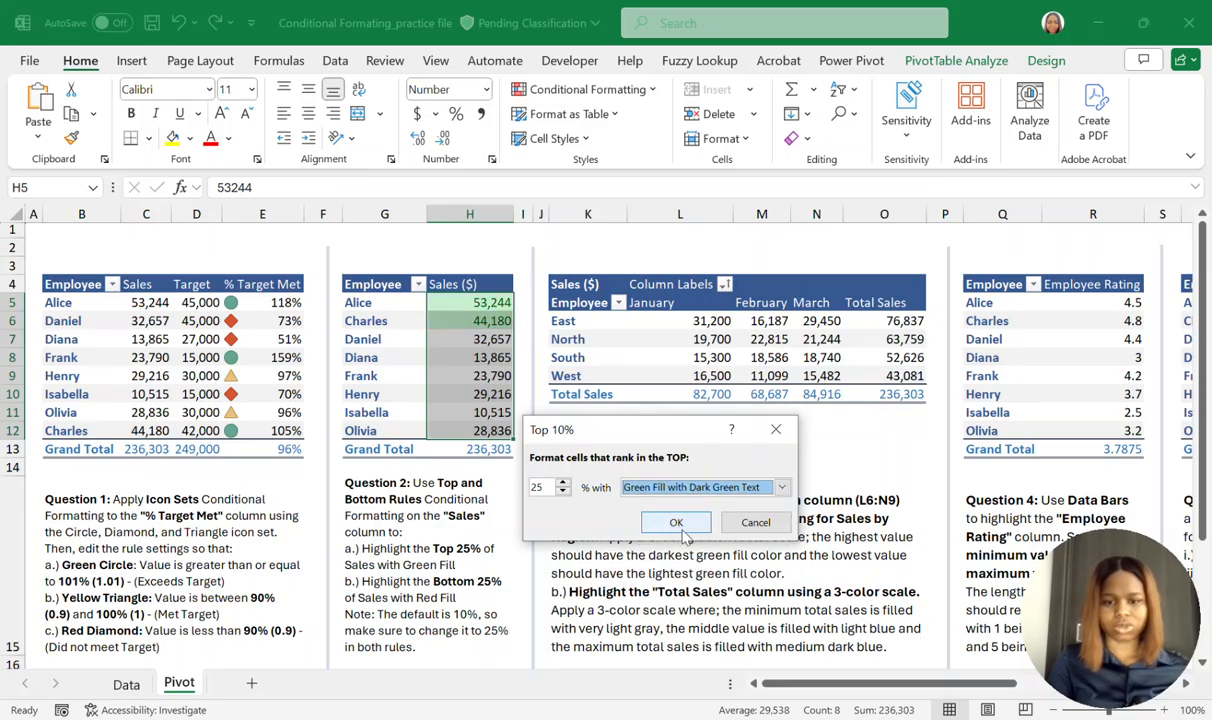
pyautogui.click(676, 522)
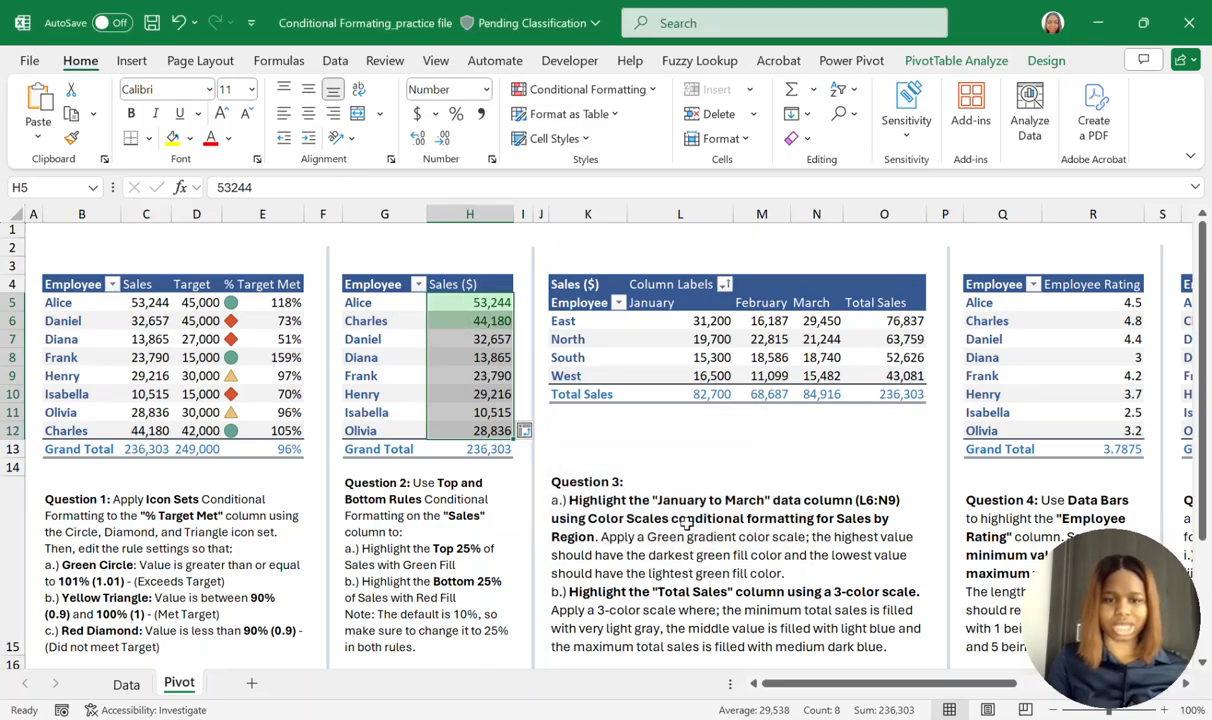
# Highlight the bottom 25% of the Sales values in H5:H12 using Light Red Fill with Dark Red Text.
pyautogui.click(401, 589)
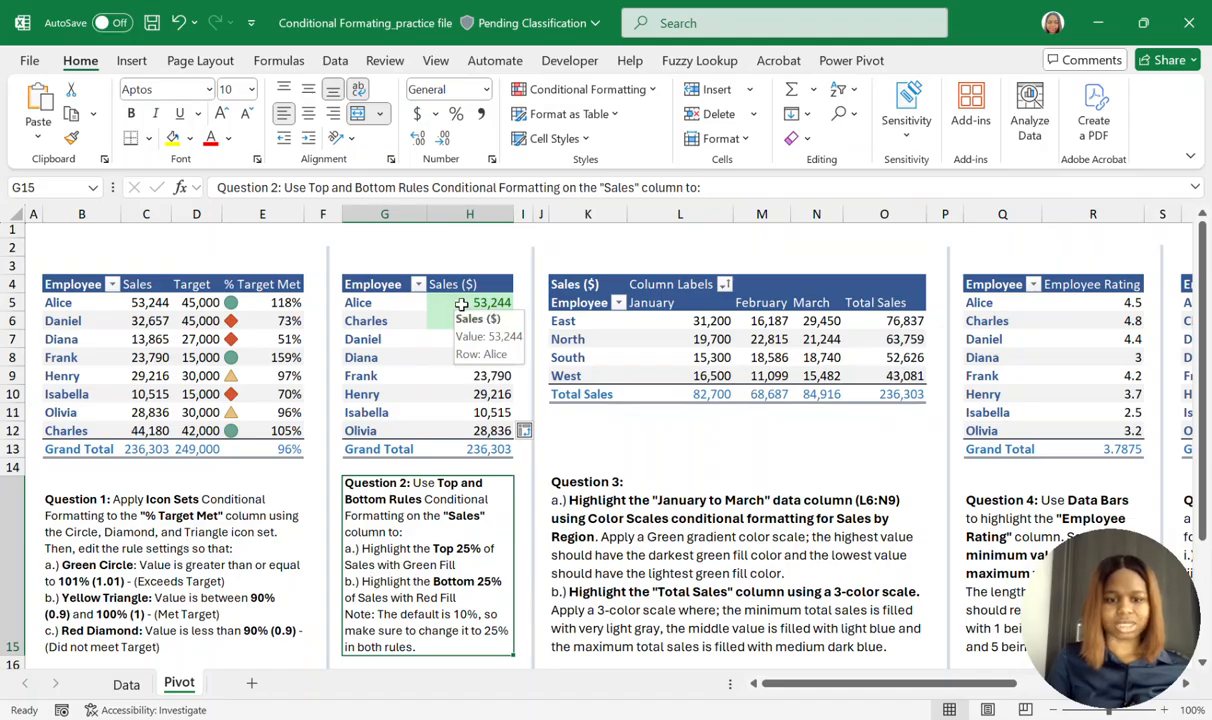
pyautogui.moveTo(450, 303); pyautogui.dragTo(478, 430)
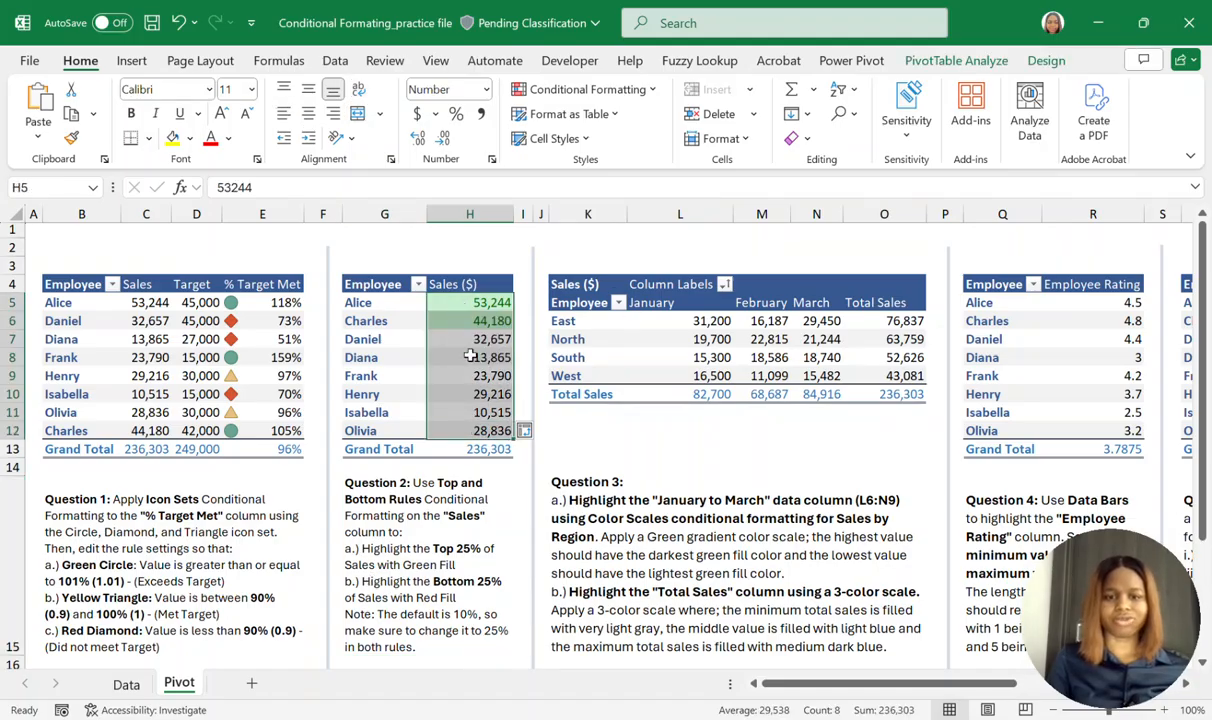
pyautogui.click(603, 92)
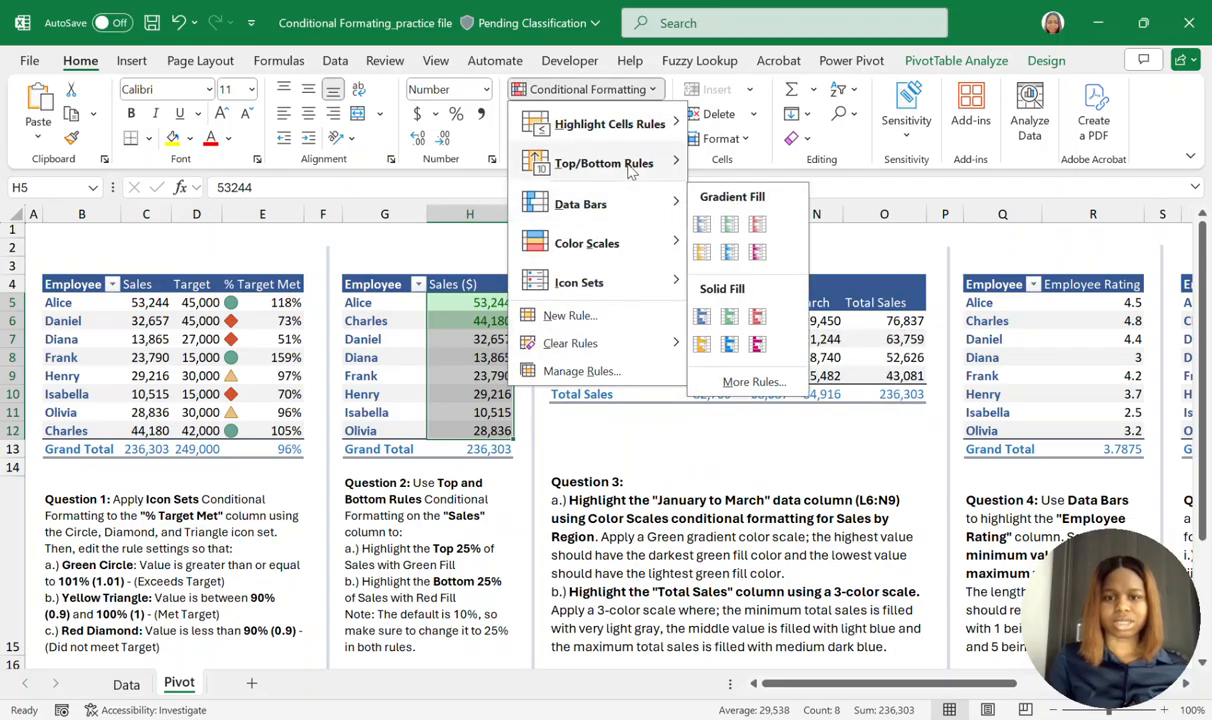
pyautogui.moveTo(620, 163)
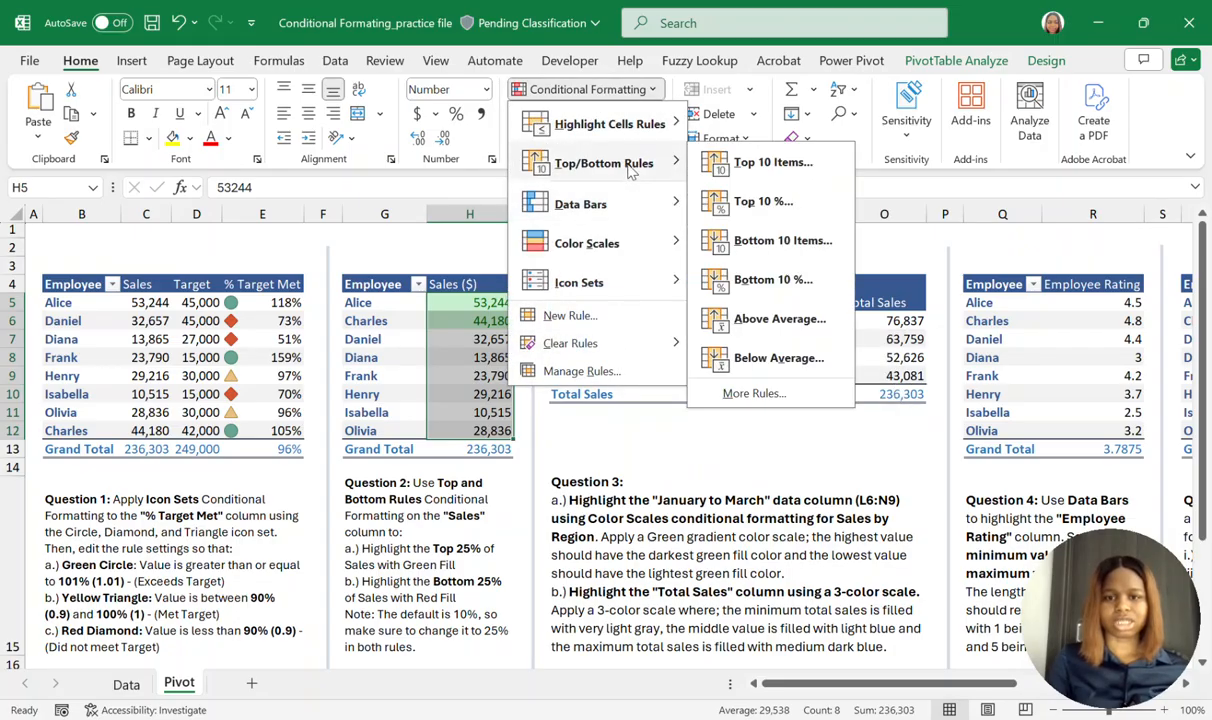
pyautogui.click(765, 280)
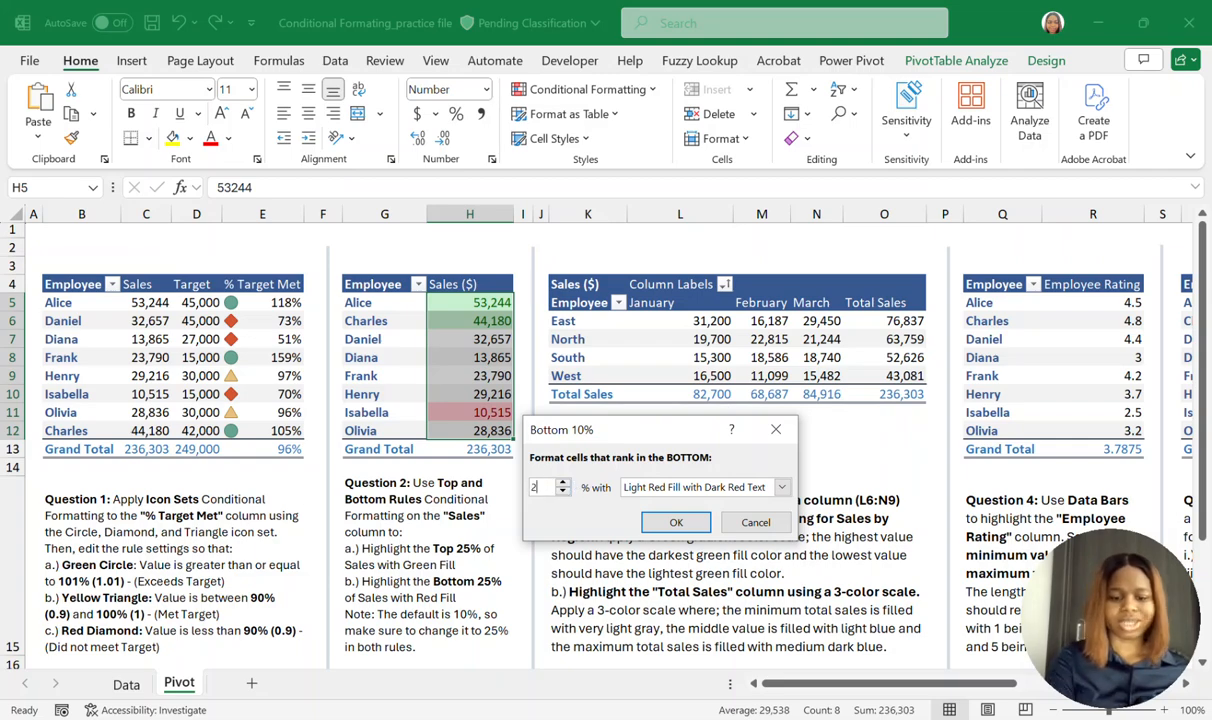
pyautogui.write('25')
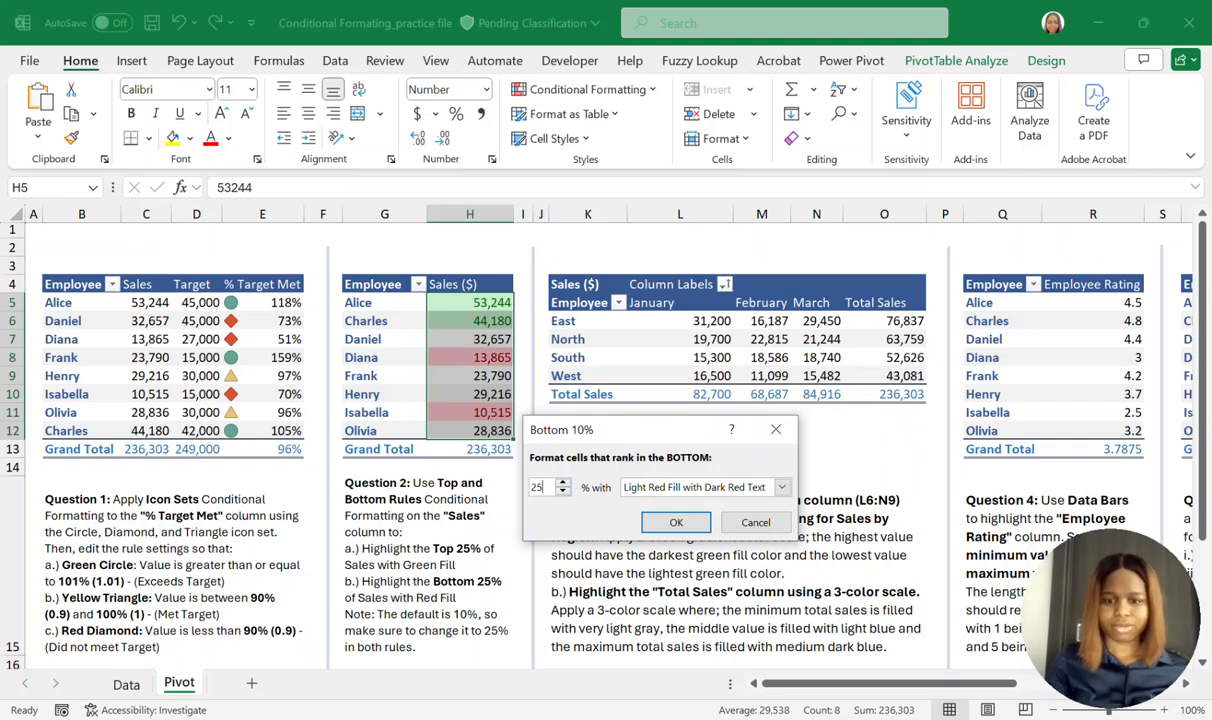
pyautogui.click(783, 488)
pyautogui.click(692, 505)
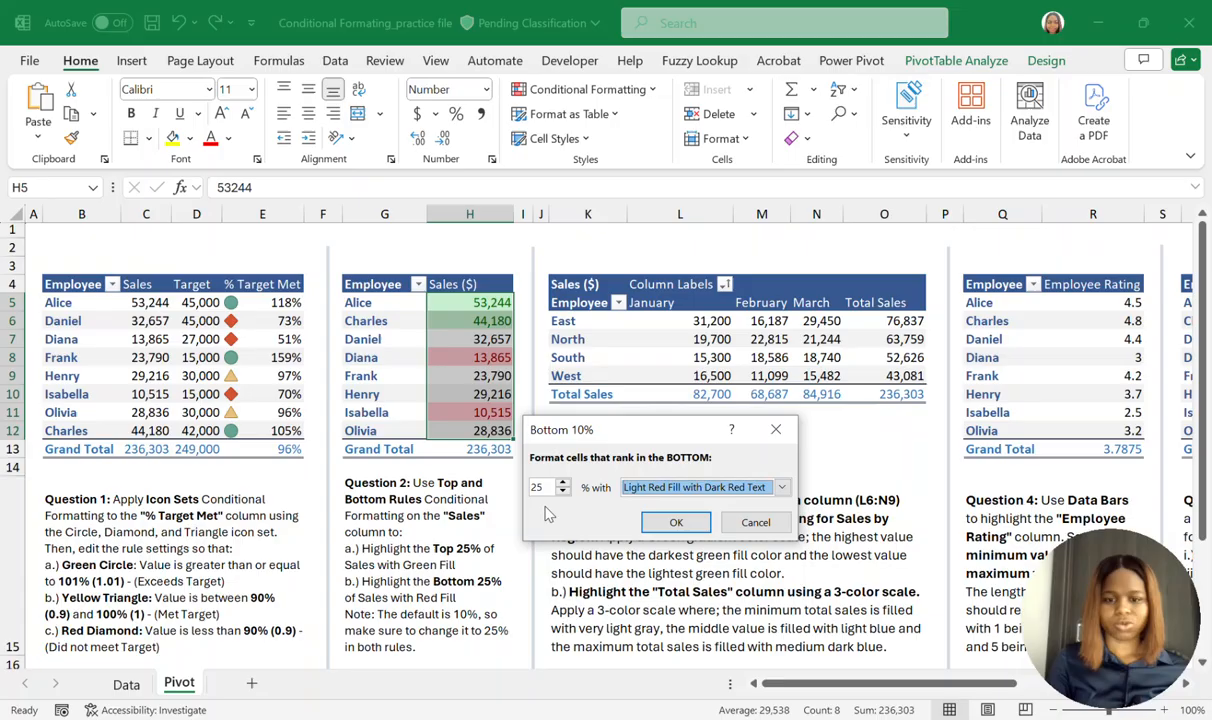
pyautogui.click(677, 524)
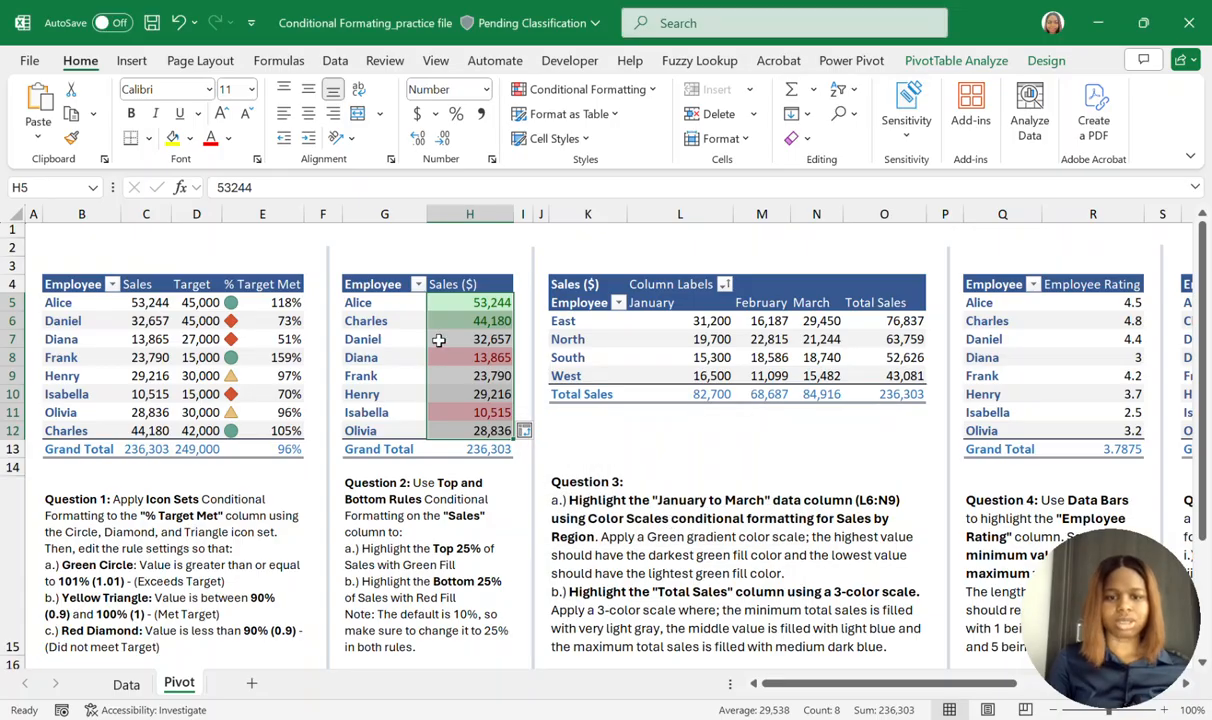
# Check which Sales values in H5:H12 are highlighted by the top and bottom 25% rules.
pyautogui.click(474, 322)
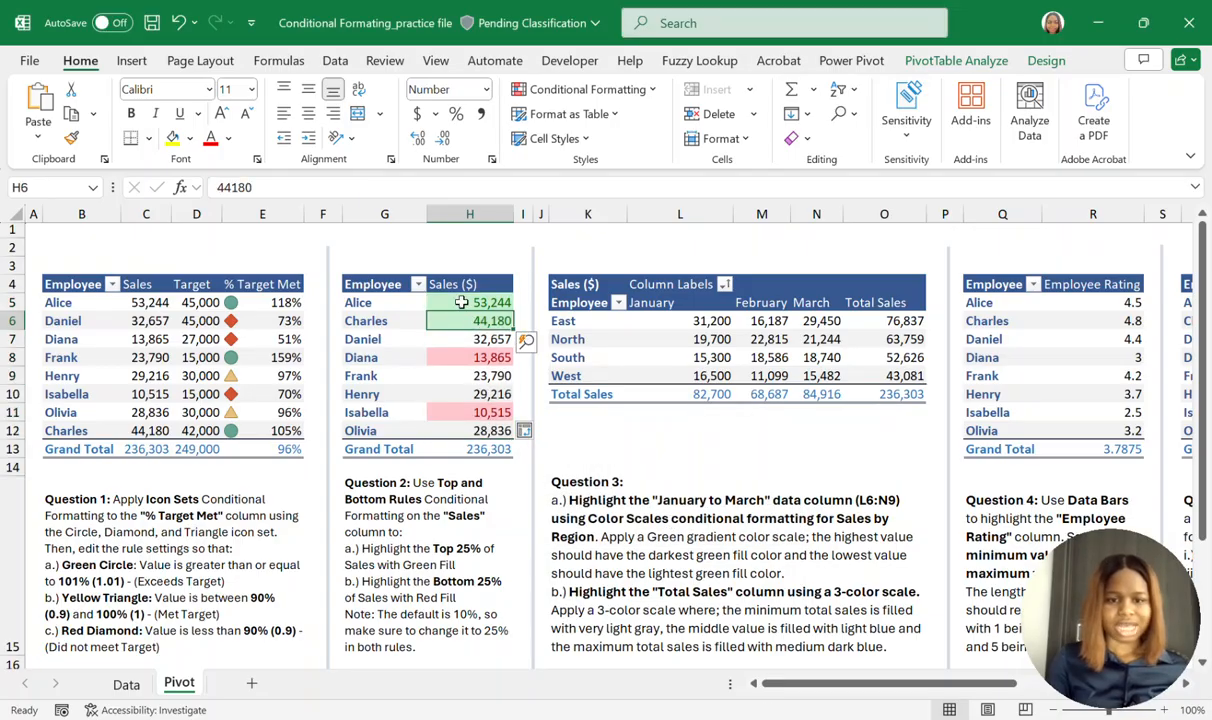
pyautogui.moveTo(445, 303); pyautogui.dragTo(483, 321)
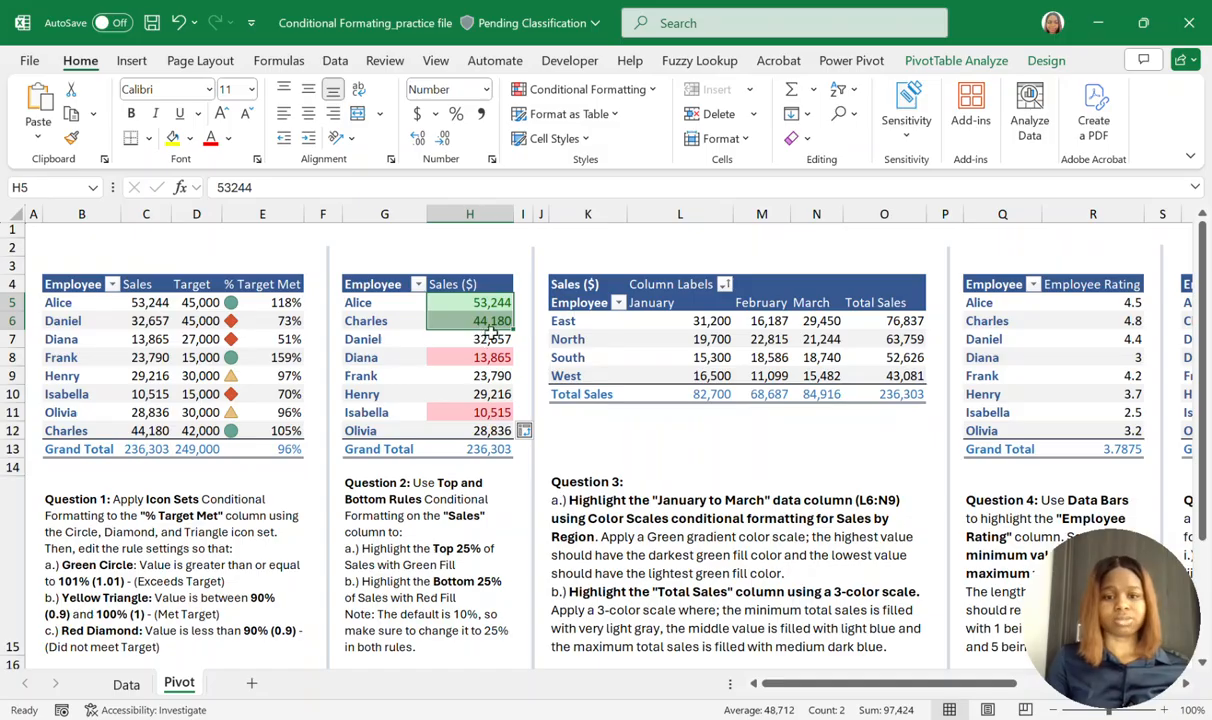
pyautogui.click(470, 360)
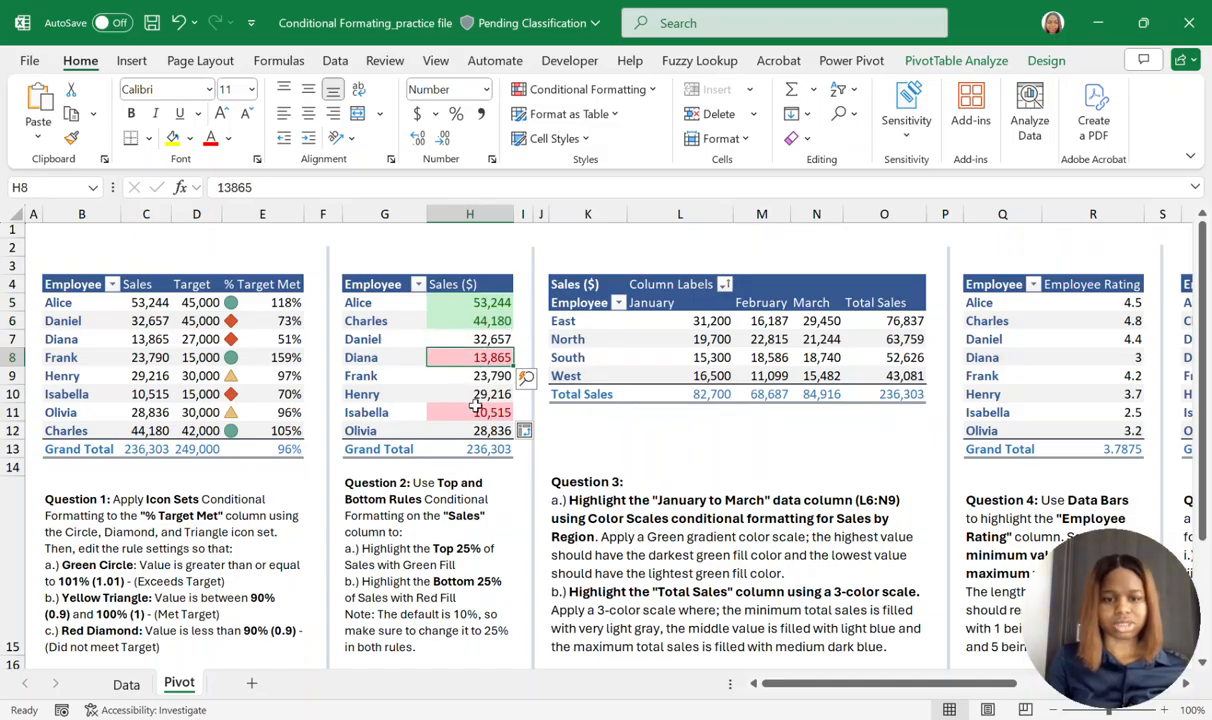
pyautogui.click(469, 412)
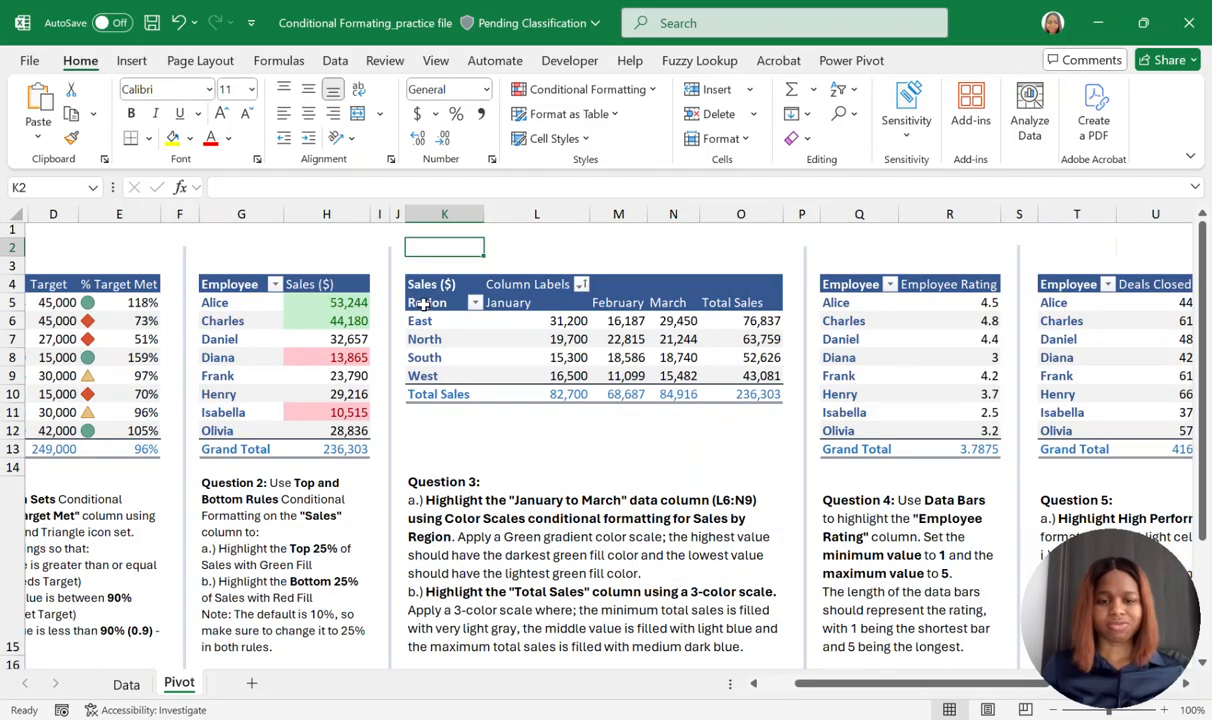
# Examine the regional sales pivot table's monthly and Total Sales columns, and read the Question 3 instructions.
pyautogui.moveTo(420, 302); pyautogui.dragTo(662, 376)
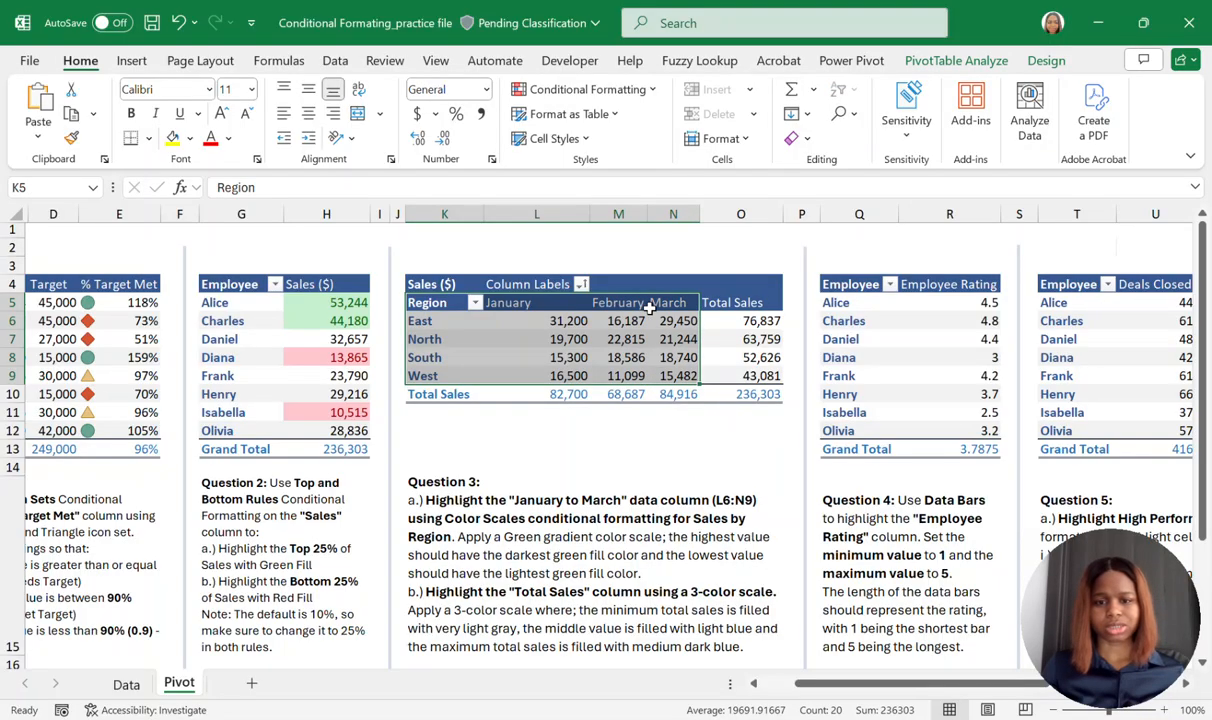
pyautogui.click(404, 322)
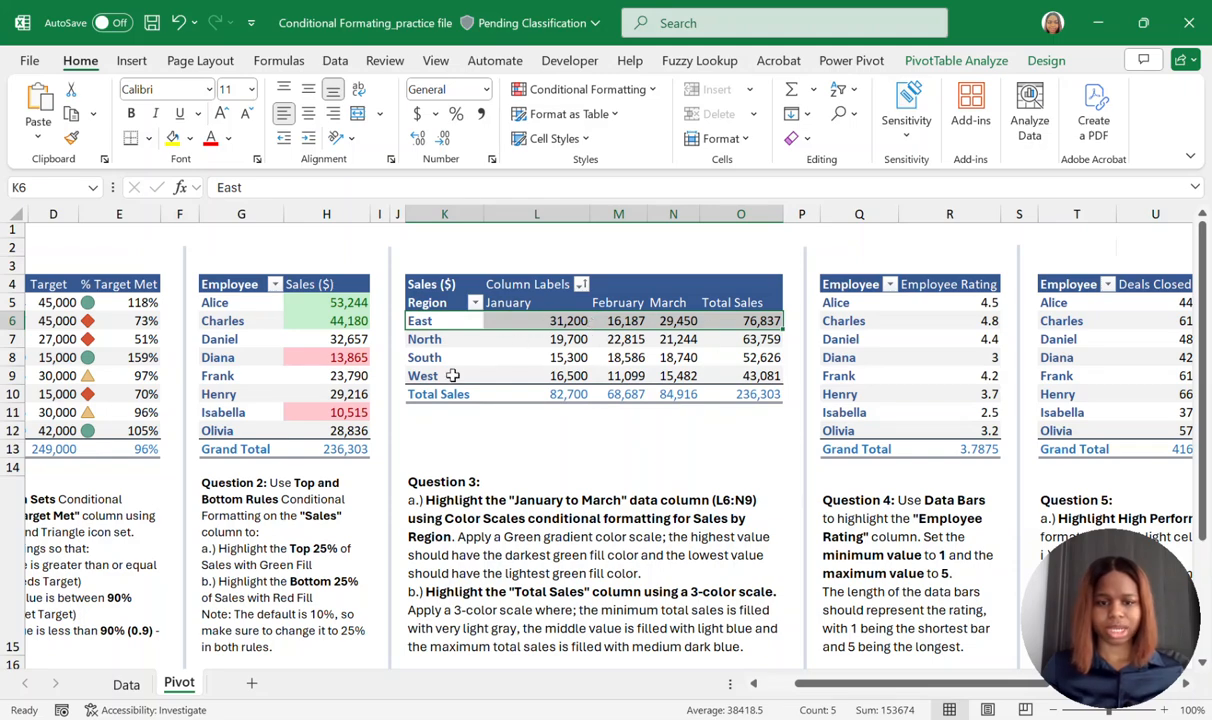
pyautogui.click(425, 339)
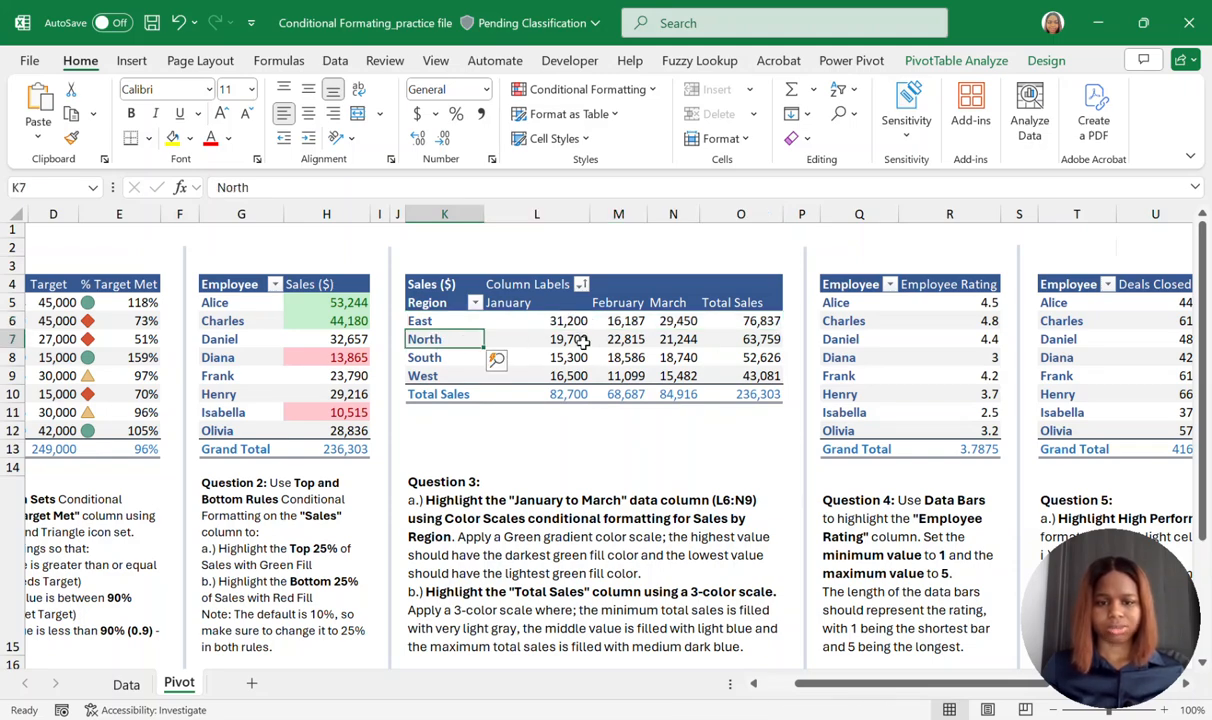
pyautogui.moveTo(560, 320); pyautogui.dragTo(562, 375)
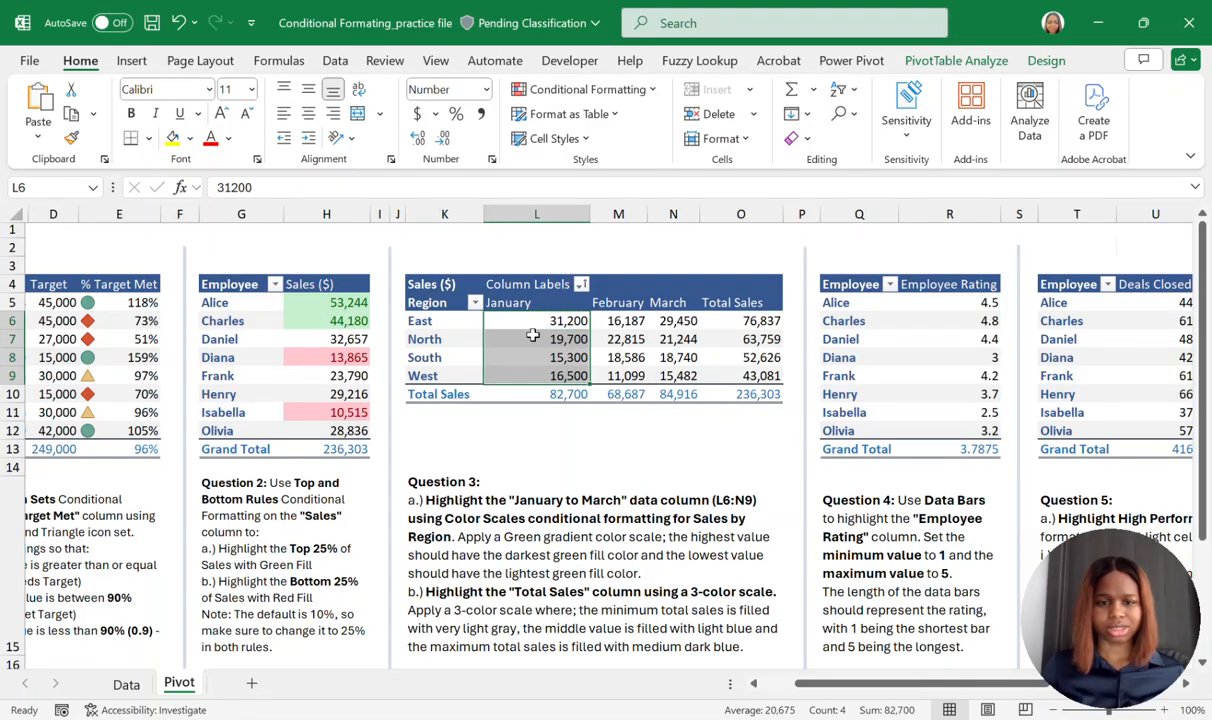
pyautogui.moveTo(625, 321); pyautogui.dragTo(625, 376)
pyautogui.moveTo(676, 321); pyautogui.dragTo(680, 377)
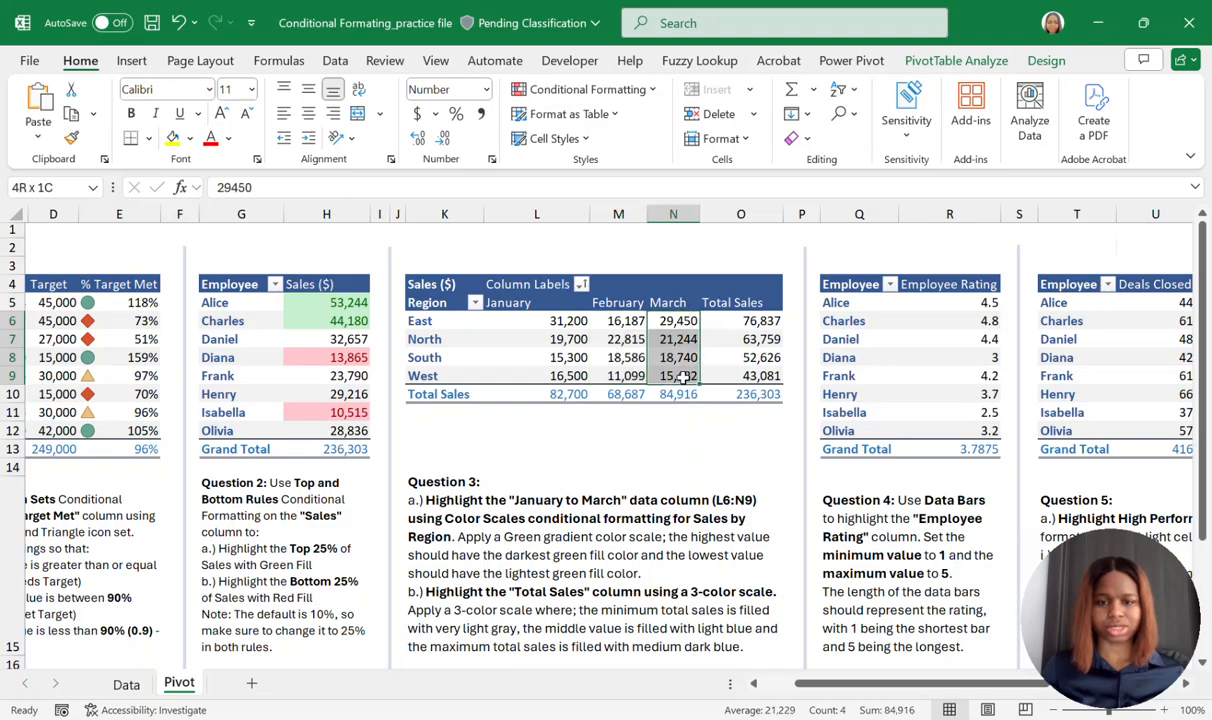
pyautogui.moveTo(763, 321); pyautogui.dragTo(765, 377)
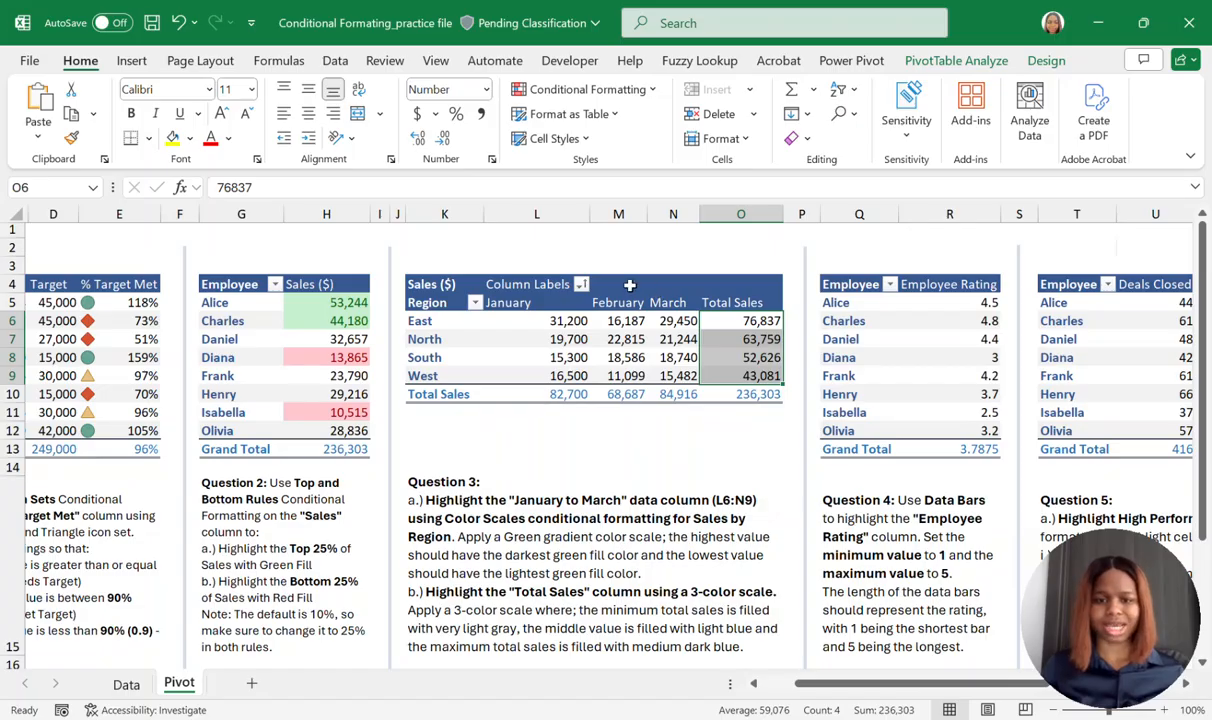
pyautogui.click(500, 543)
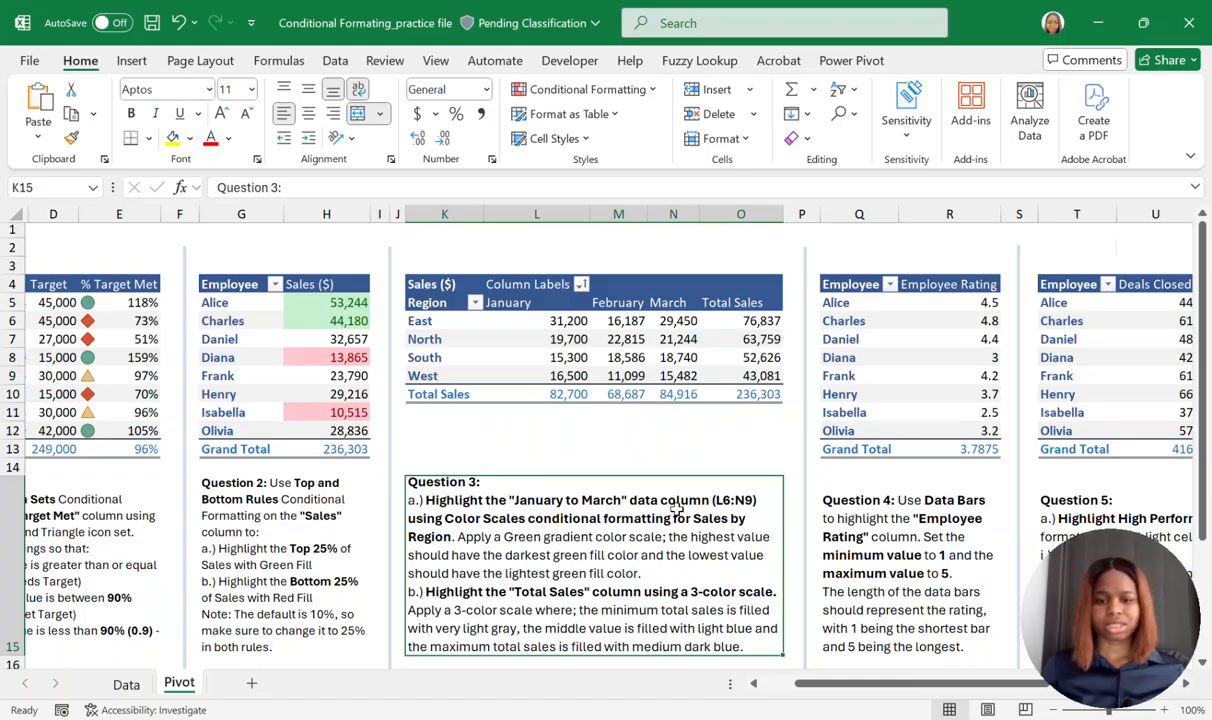
# Apply the green-white color scale to the January to March regional sales in L6:N9.
pyautogui.moveTo(500, 318); pyautogui.dragTo(670, 378)
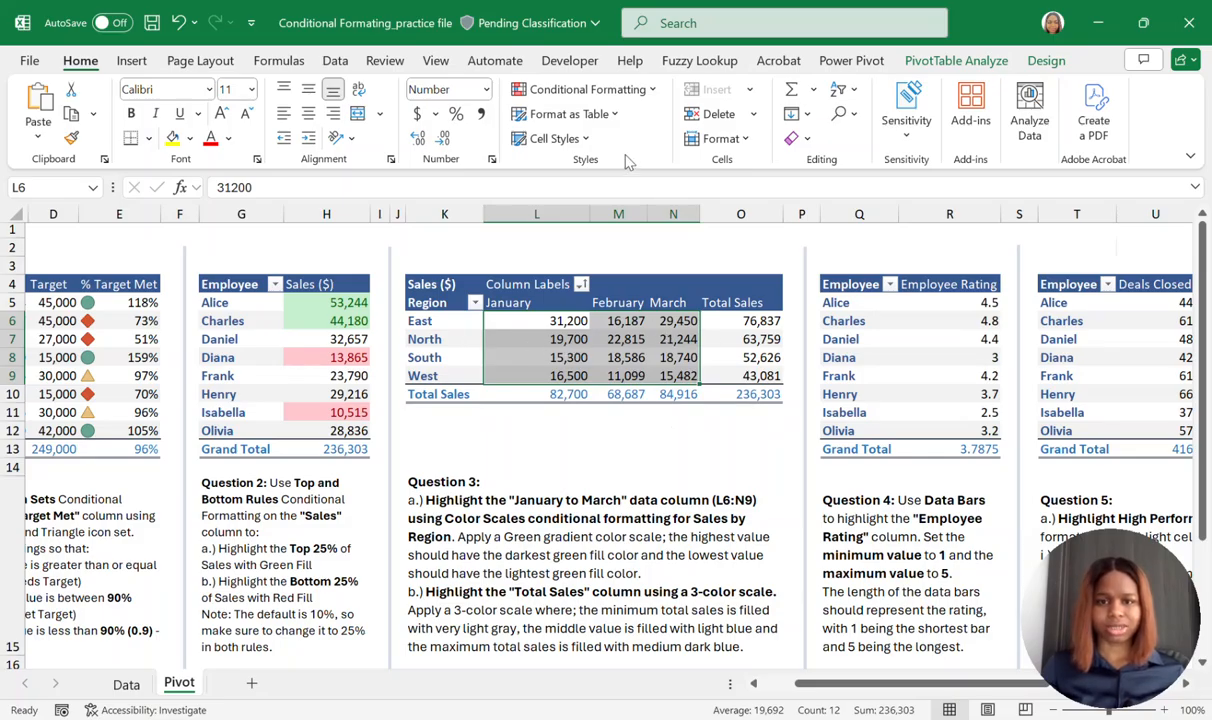
pyautogui.click(648, 90)
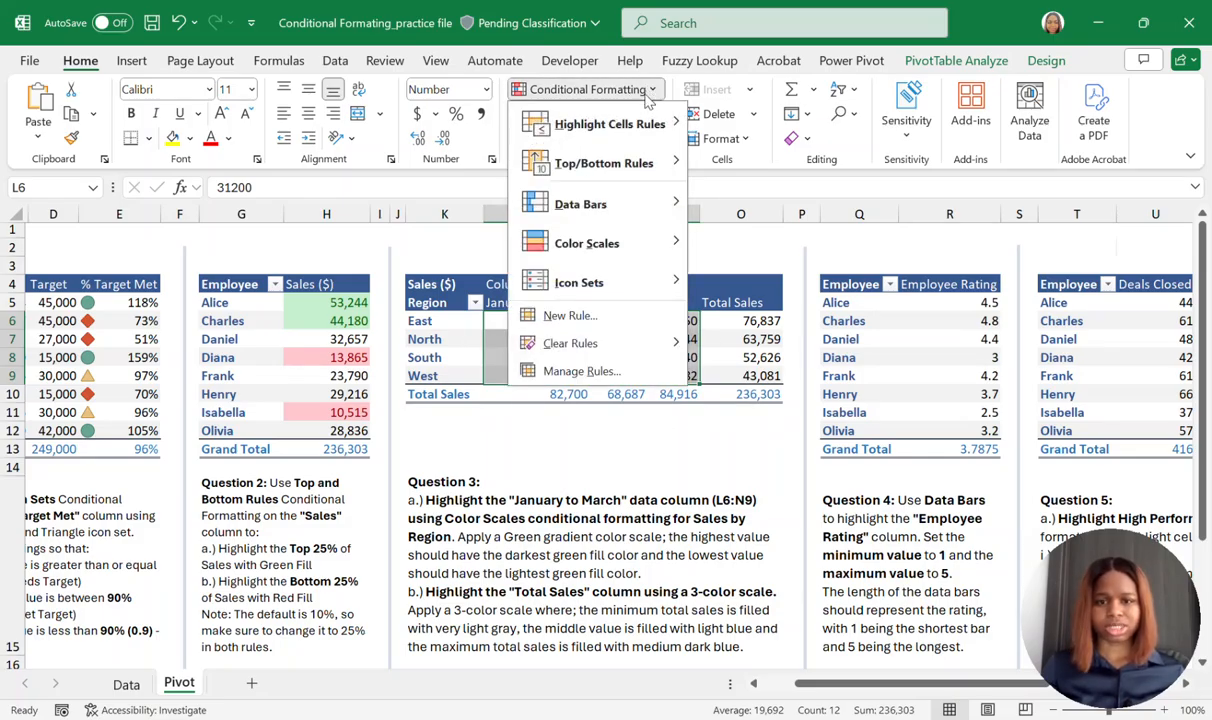
pyautogui.moveTo(606, 245)
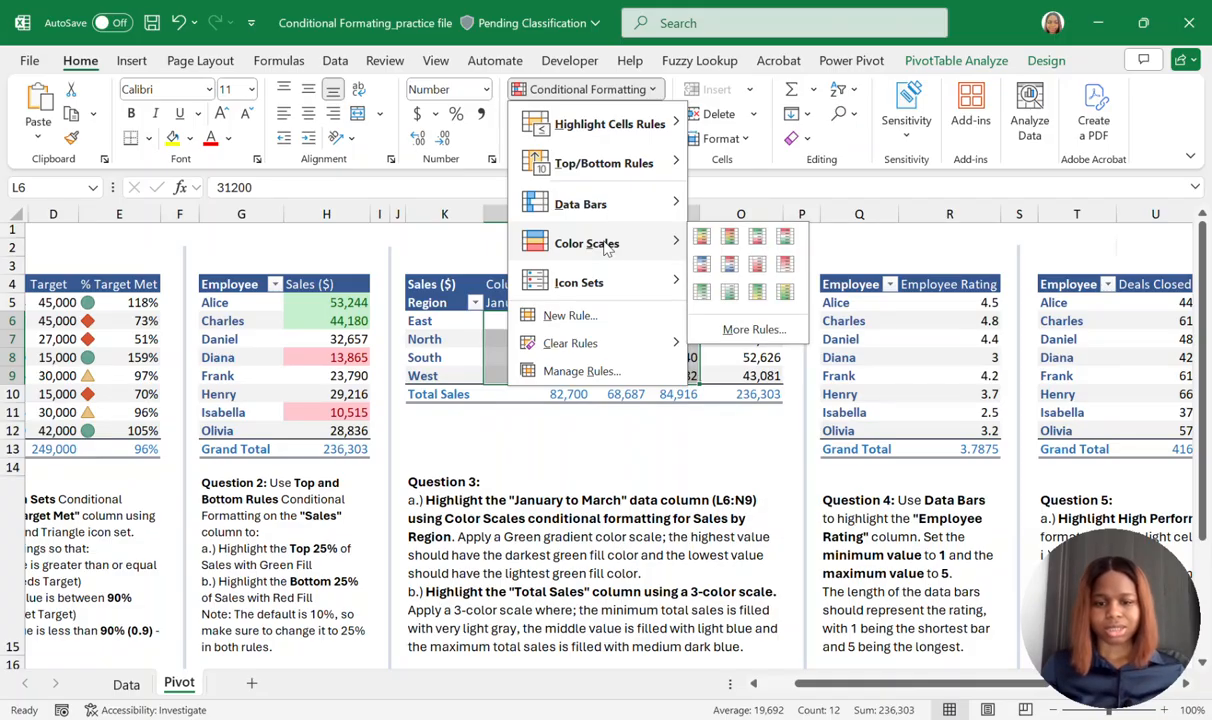
pyautogui.click(704, 293)
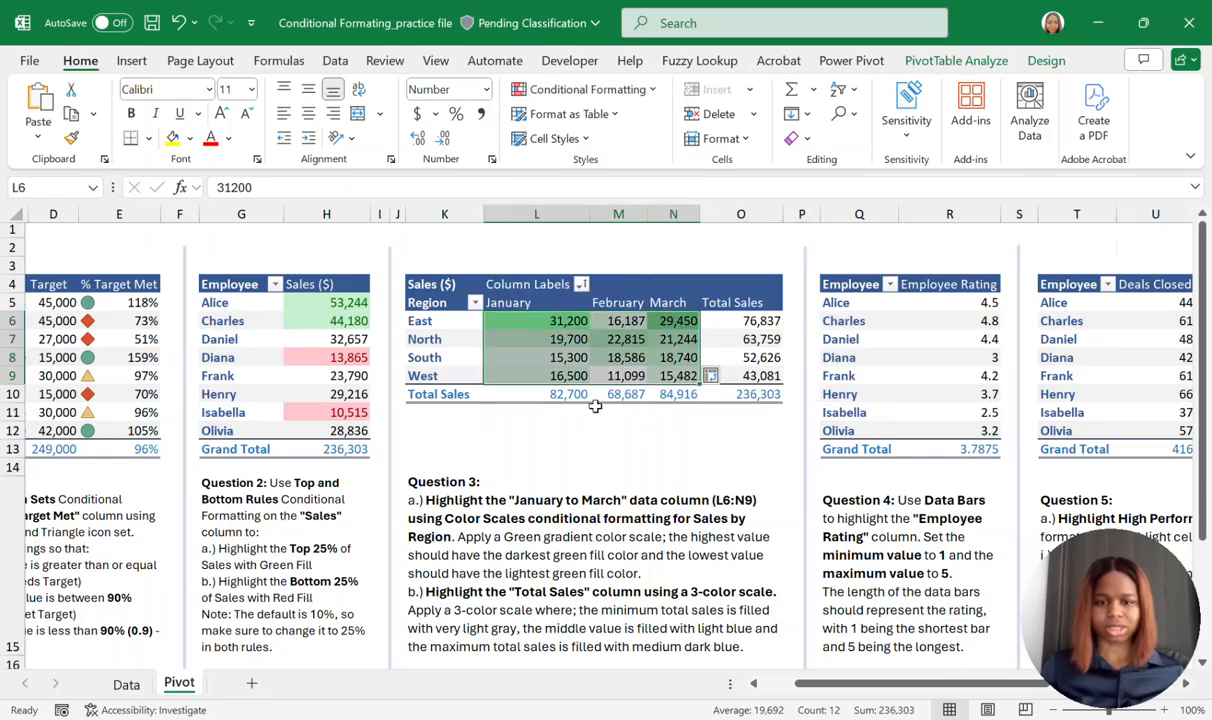
# Check the color scale shading of the highest January and March sales values in the regional table.
pyautogui.click(584, 449)
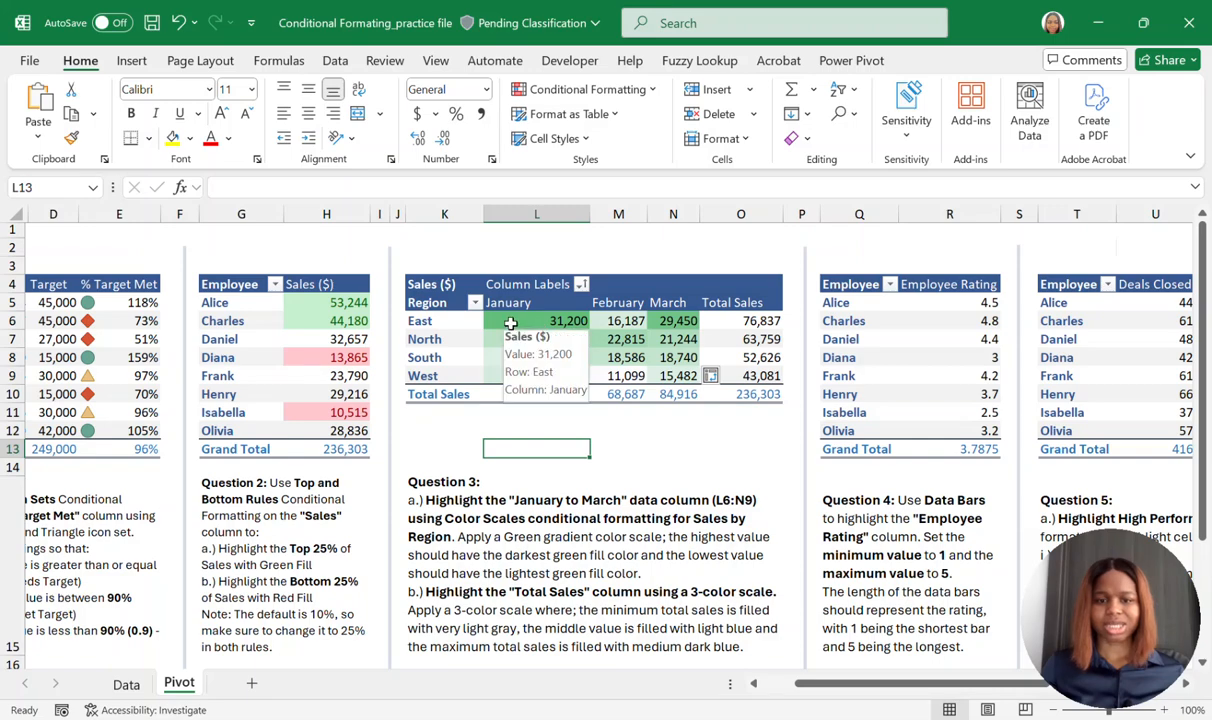
pyautogui.click(511, 323)
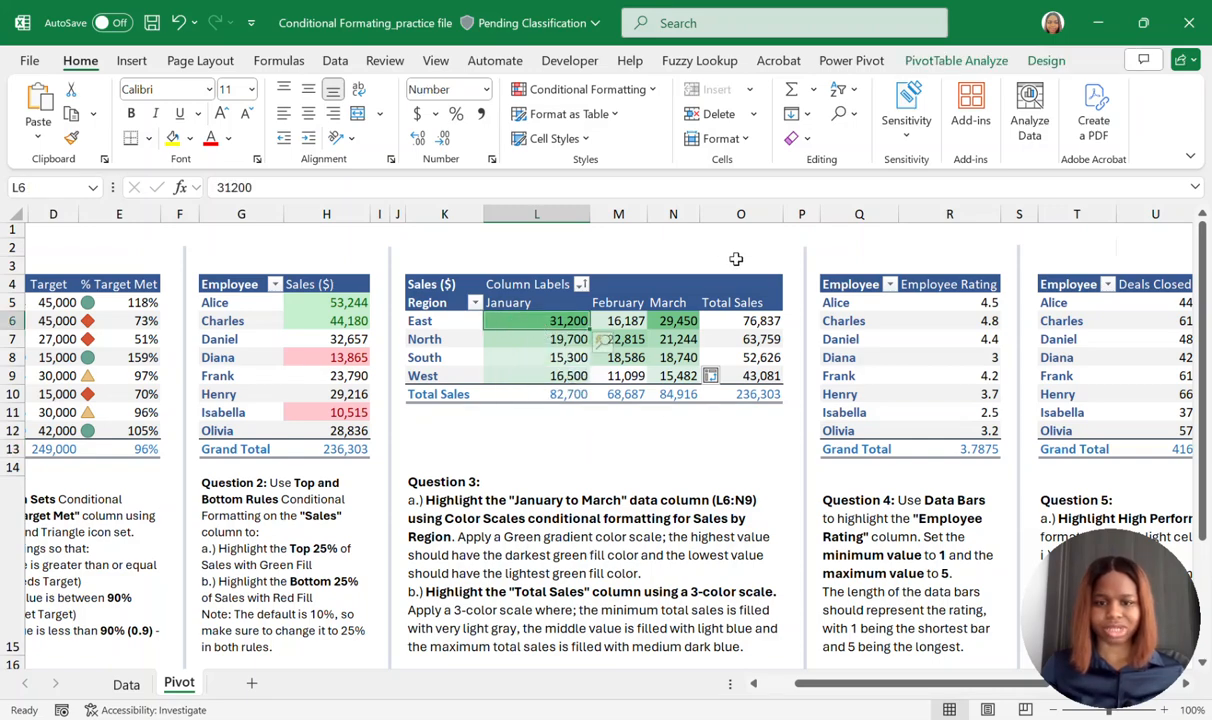
pyautogui.click(658, 318)
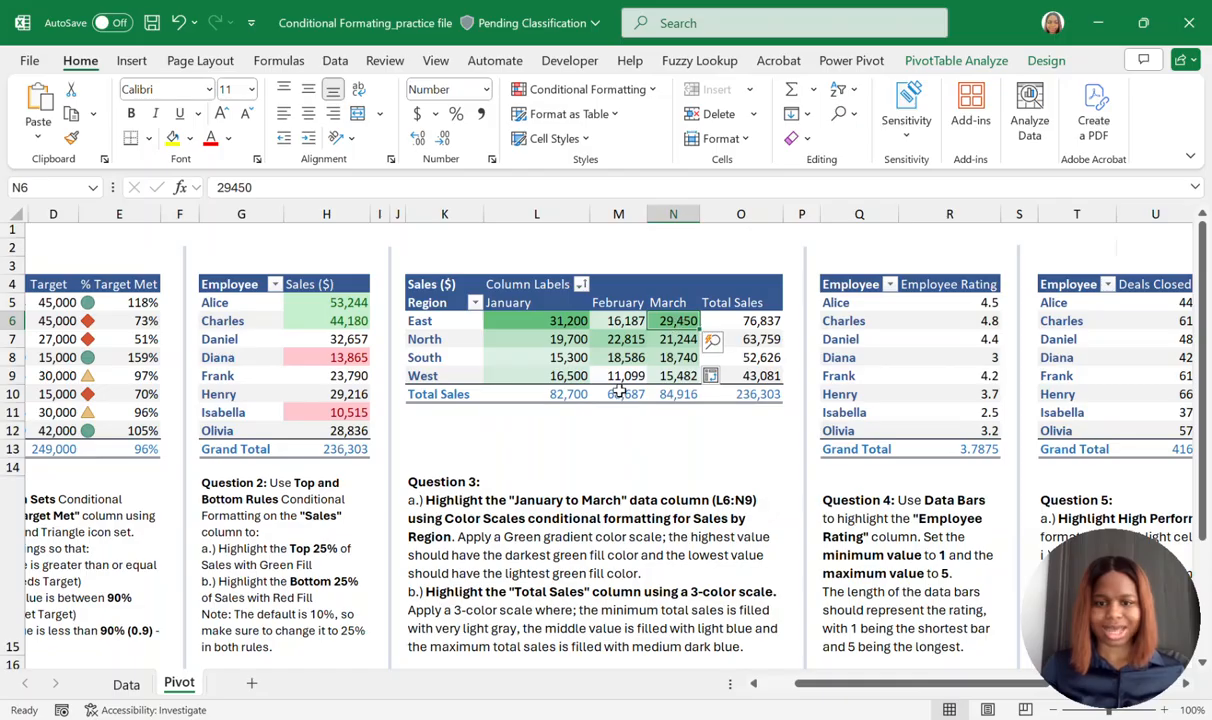
# Check the shading of the lowest February sales value and read the Question 3 instructions for the Total Sales column.
pyautogui.click(612, 376)
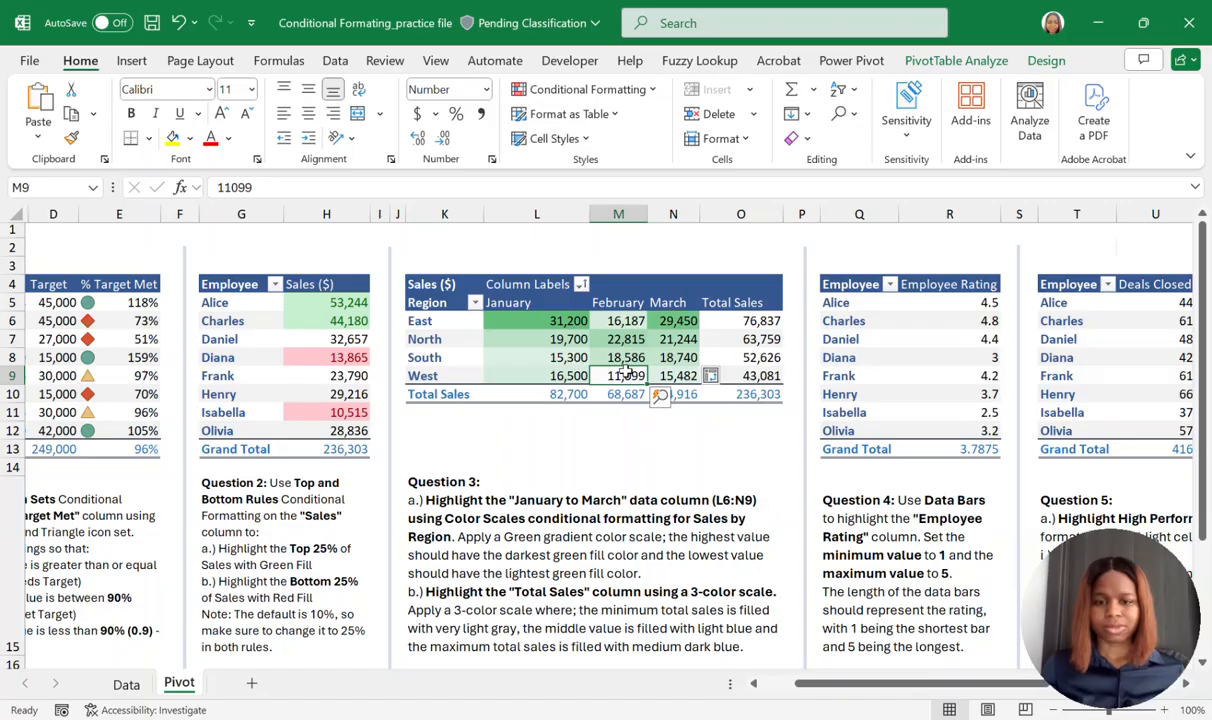
pyautogui.click(510, 610)
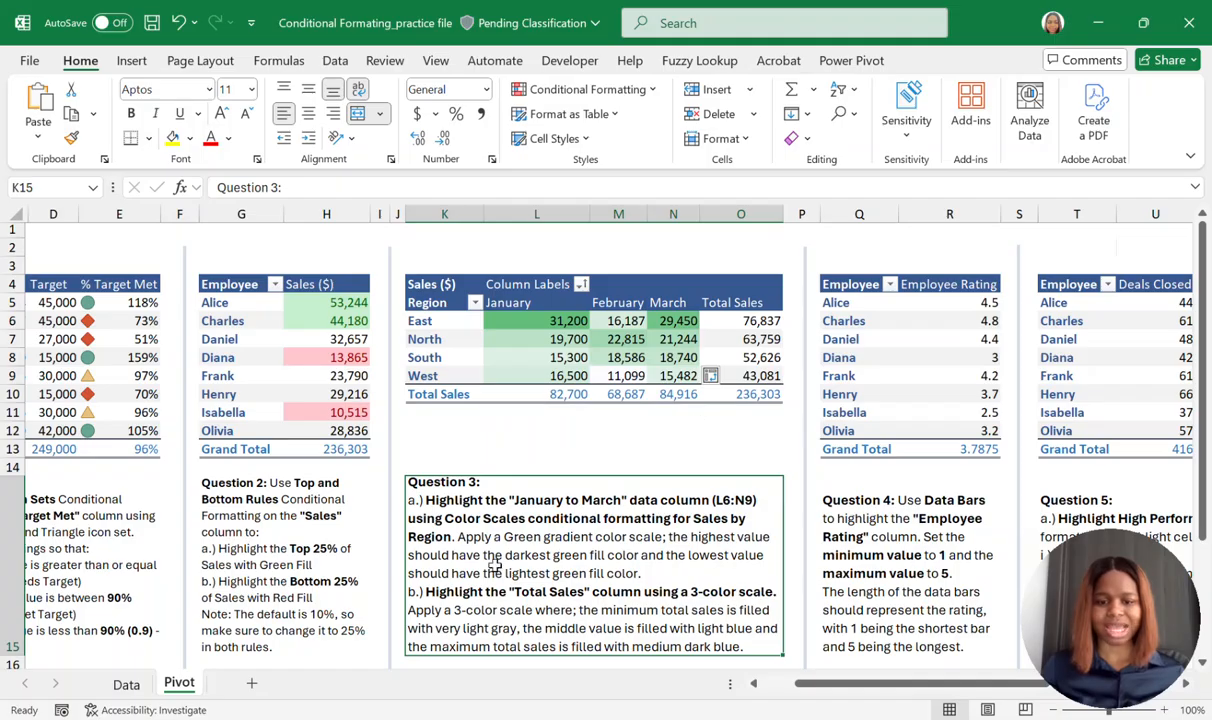
pyautogui.click(753, 302)
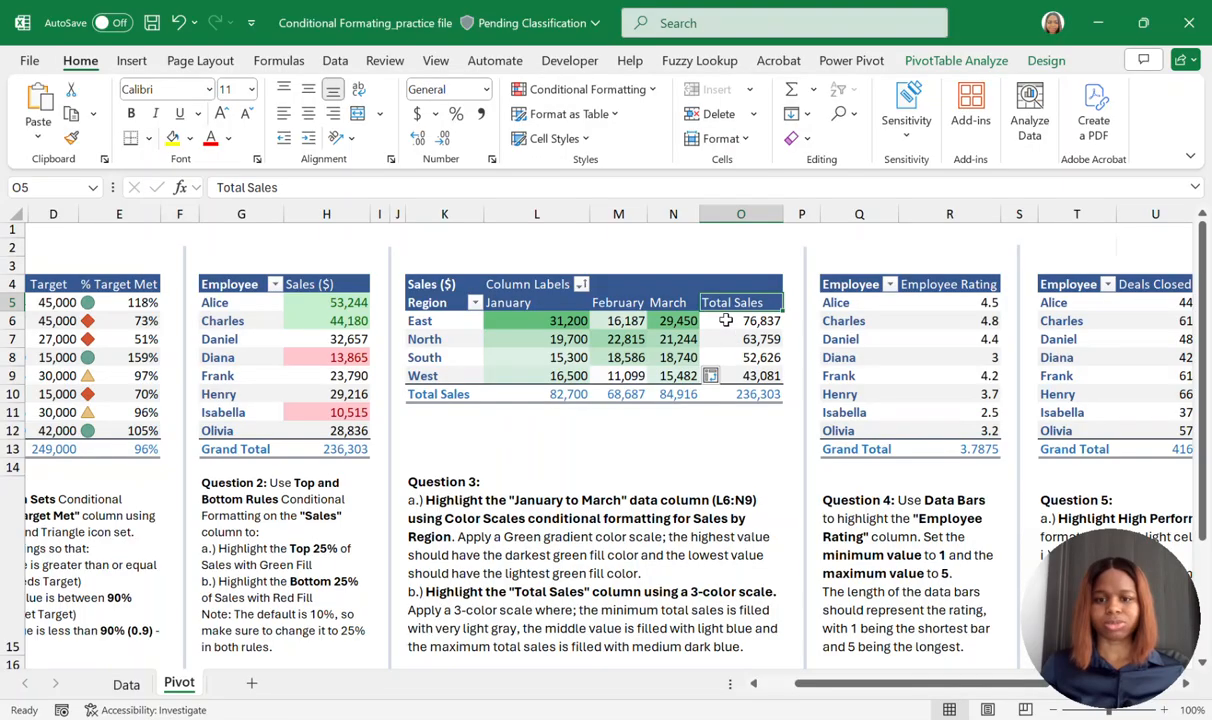
# Start a custom color scale rule for the regional Total Sales values in O6:O9, using the 3-Color Scale format style.
pyautogui.moveTo(725, 320); pyautogui.dragTo(731, 376)
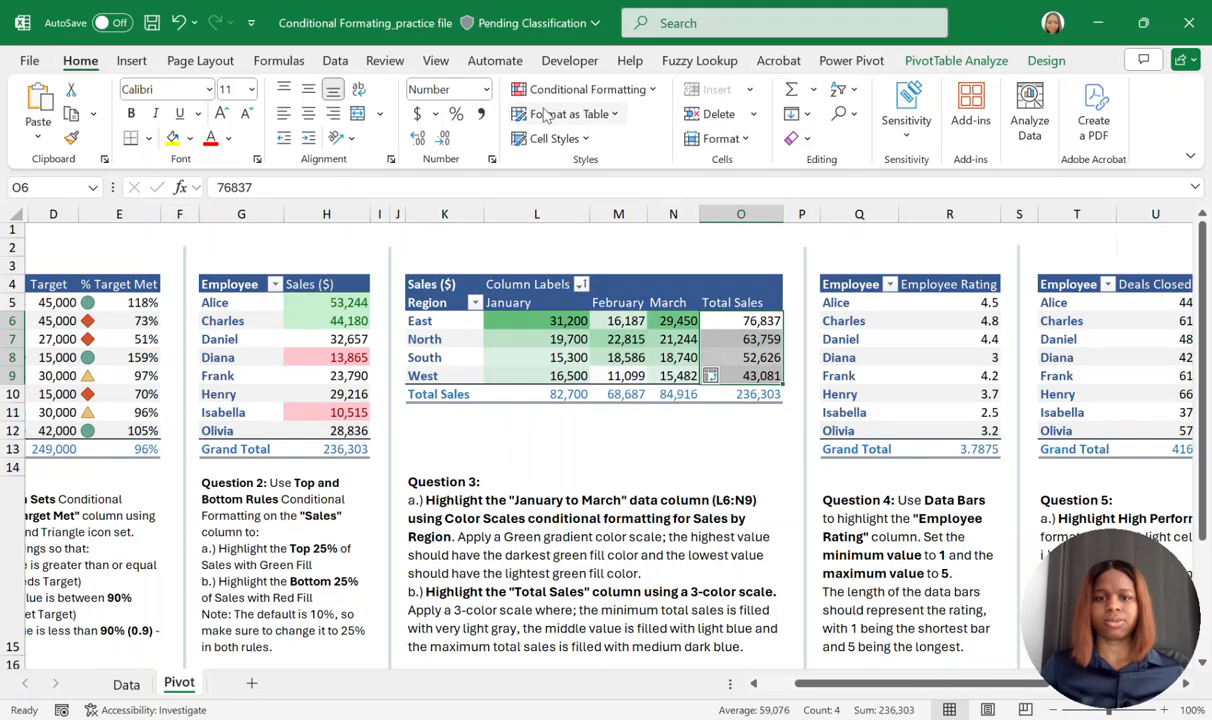
pyautogui.click(598, 90)
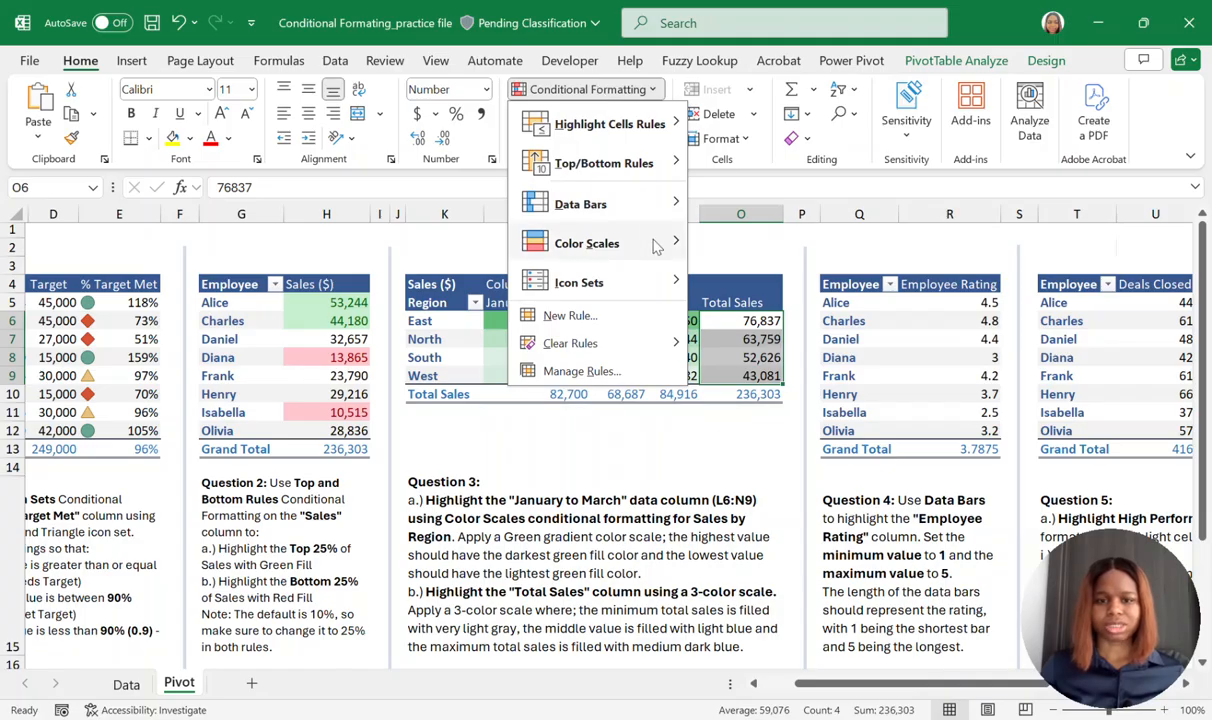
pyautogui.moveTo(652, 249)
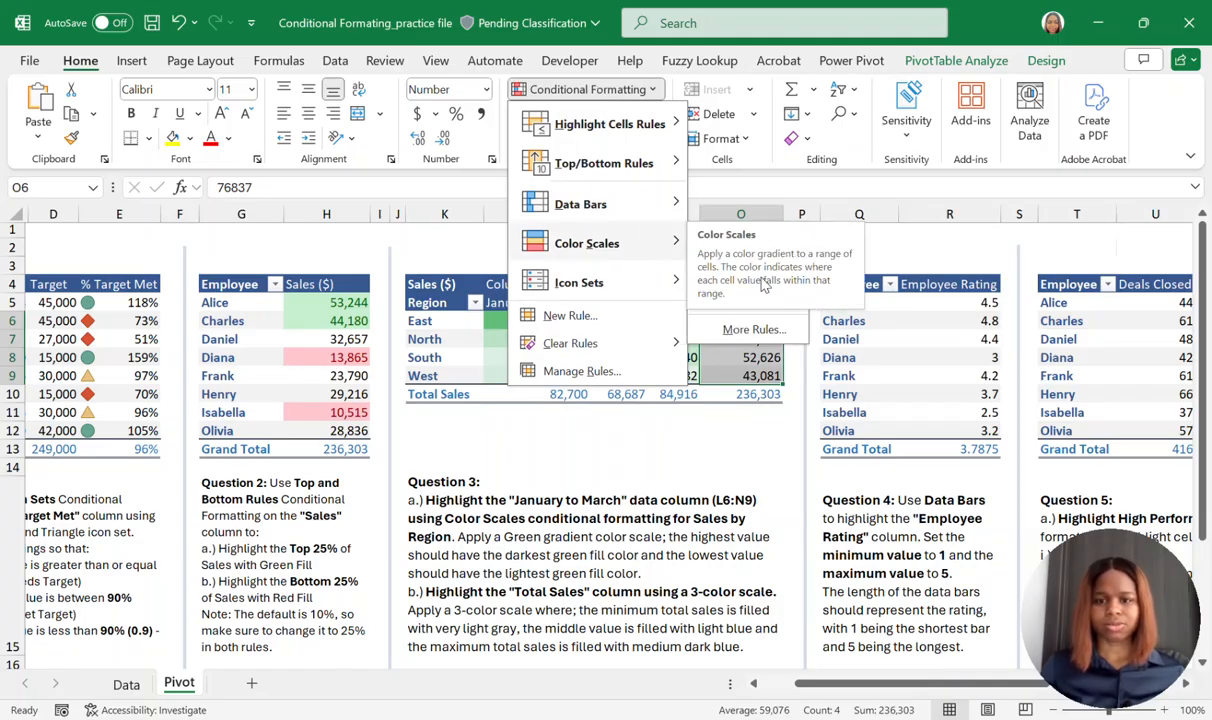
pyautogui.click(745, 331)
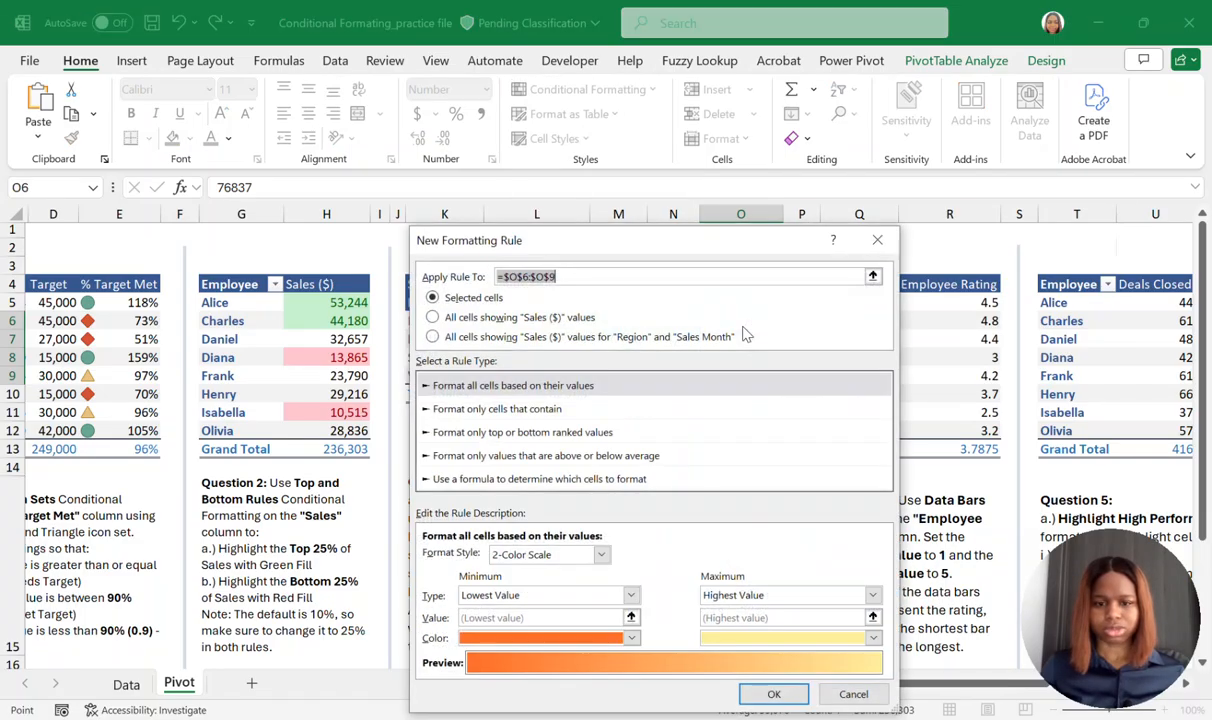
pyautogui.moveTo(670, 253); pyautogui.dragTo(583, 151)
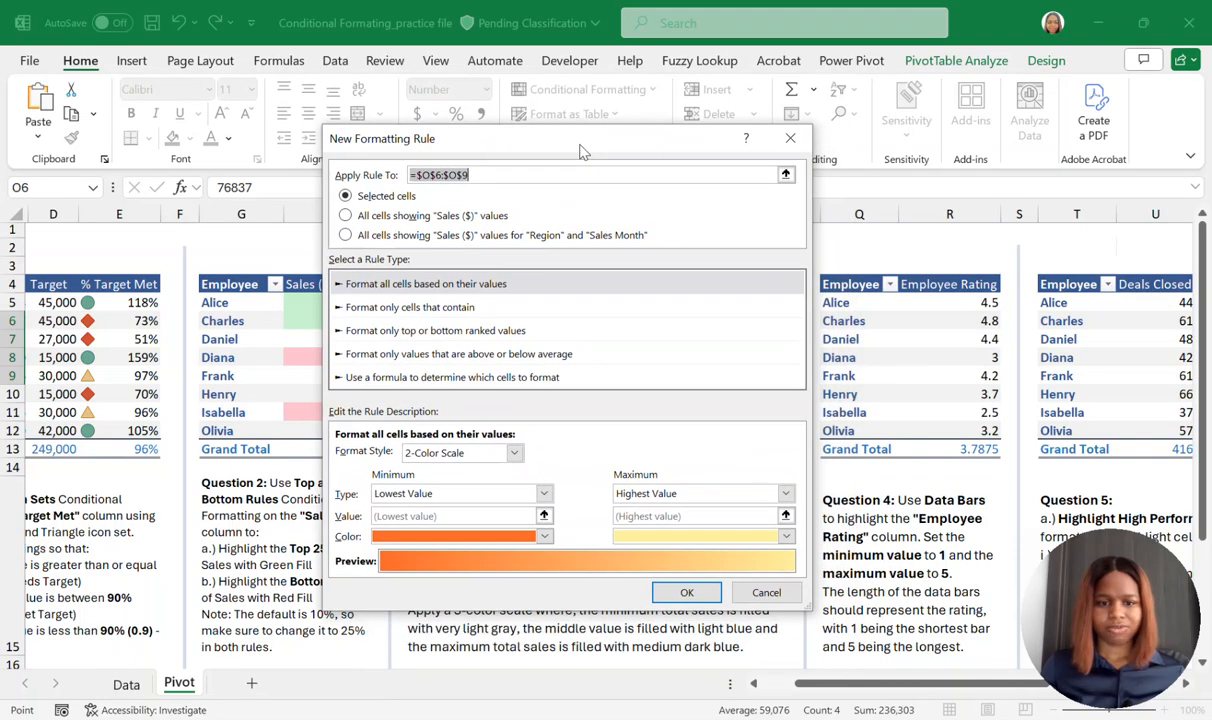
pyautogui.moveTo(503, 140); pyautogui.dragTo(309, 139)
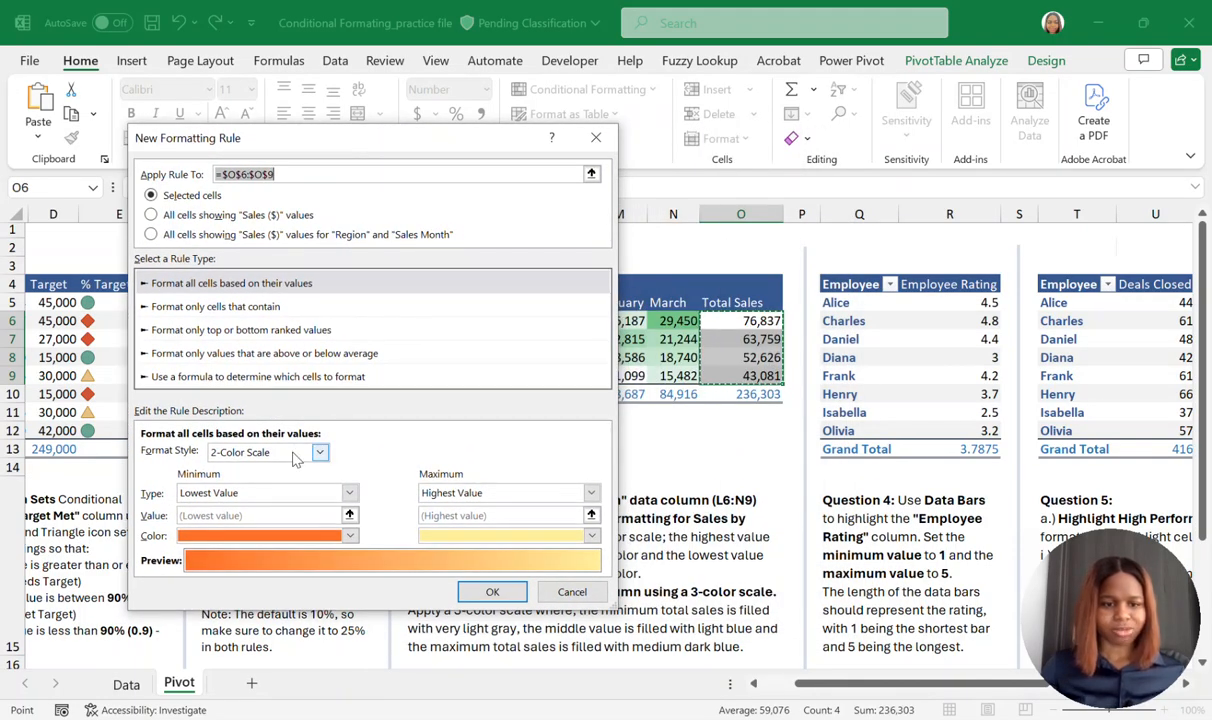
pyautogui.click(319, 453)
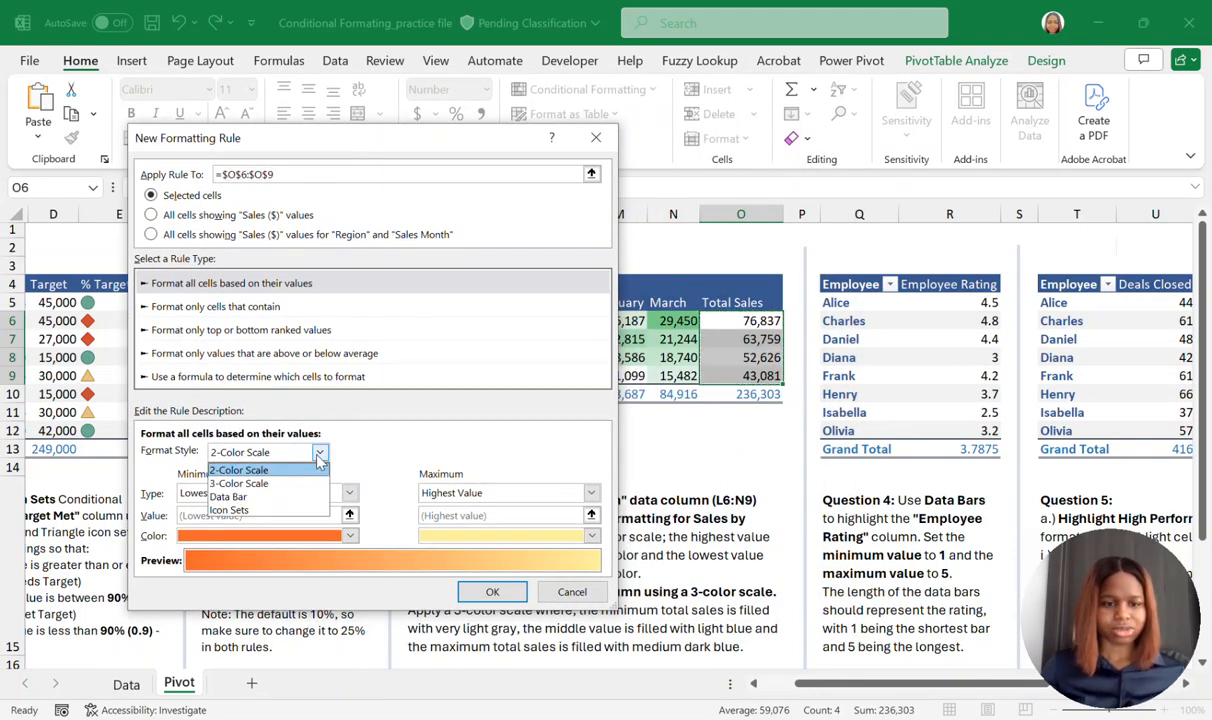
pyautogui.click(246, 483)
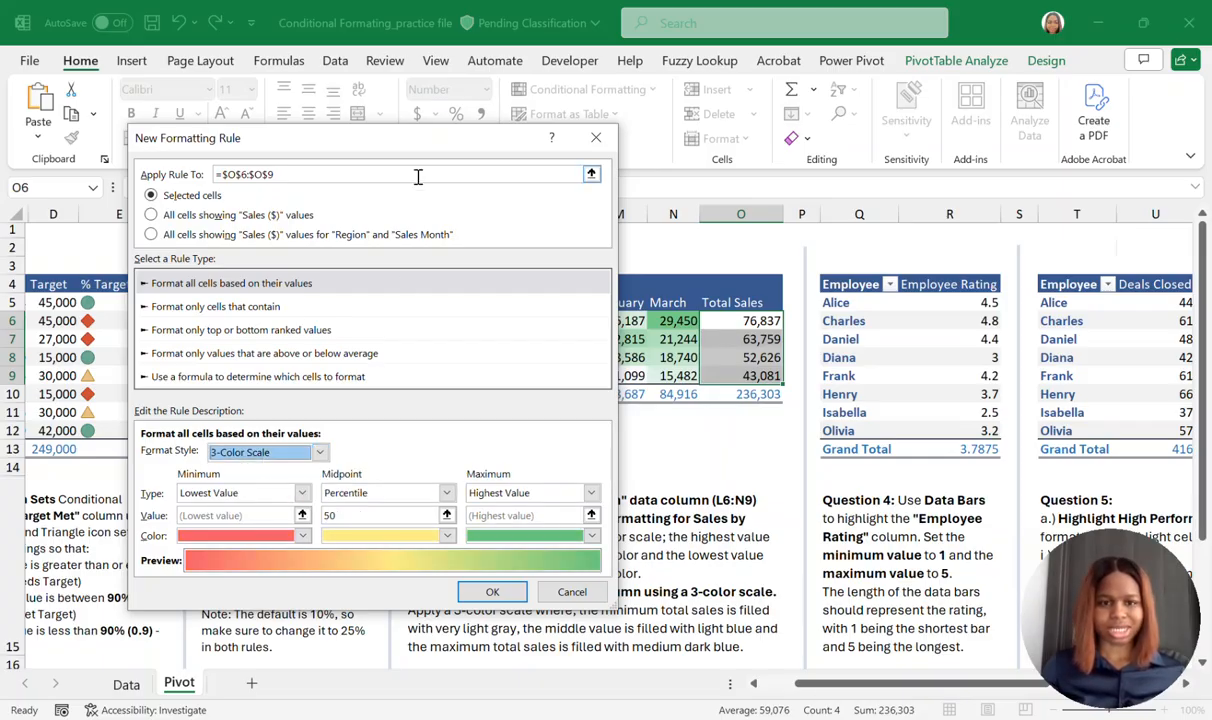
# Set the scale's minimum to very light gray, midpoint to light blue and maximum to medium blue, and apply the rule.
pyautogui.moveTo(398, 150); pyautogui.dragTo(430, 50)
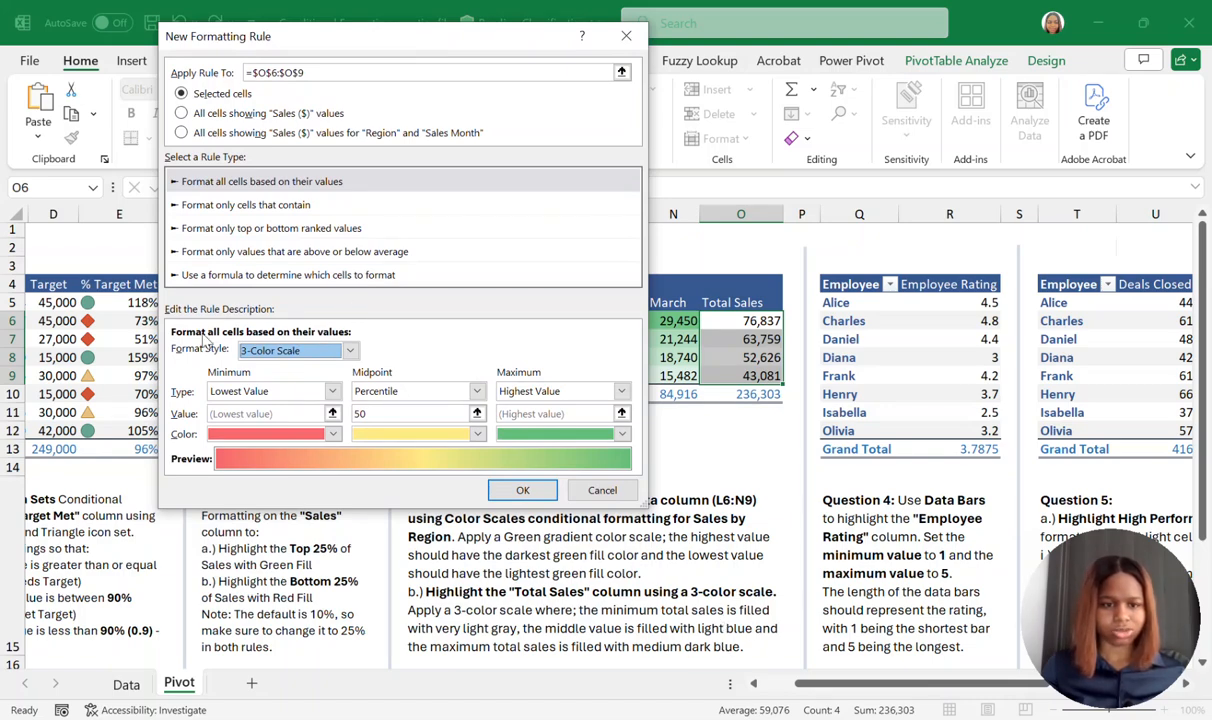
pyautogui.click(334, 434)
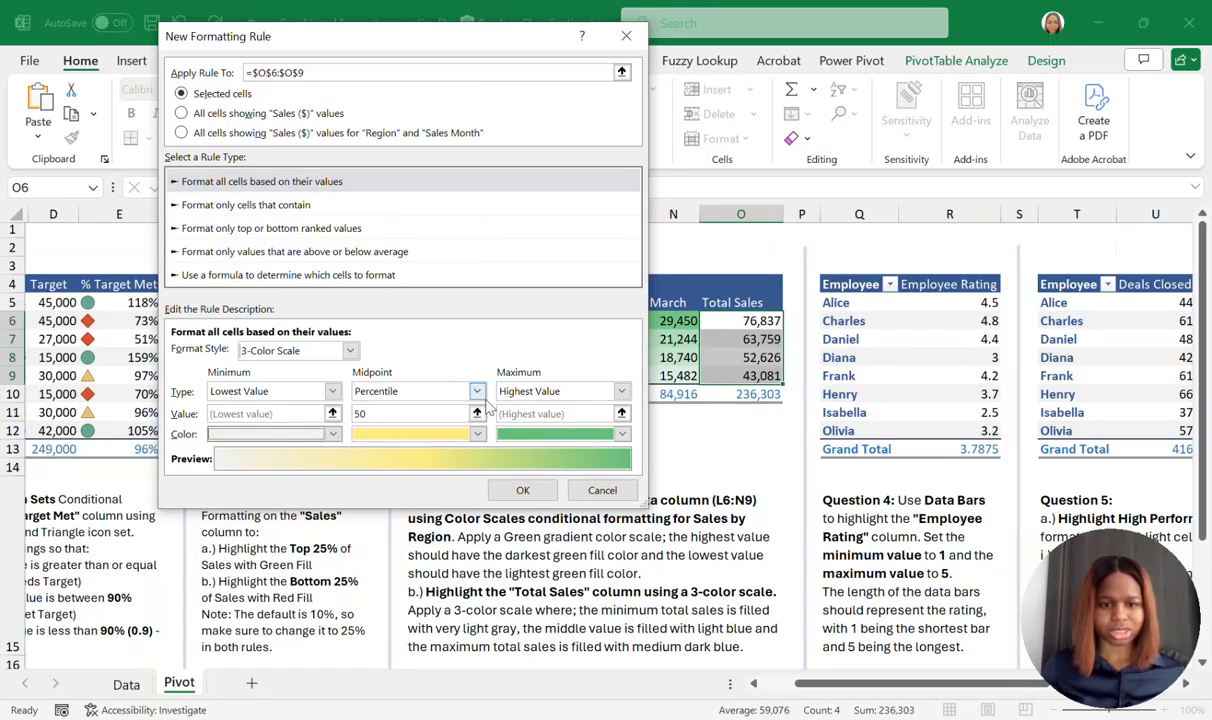
pyautogui.click(477, 435)
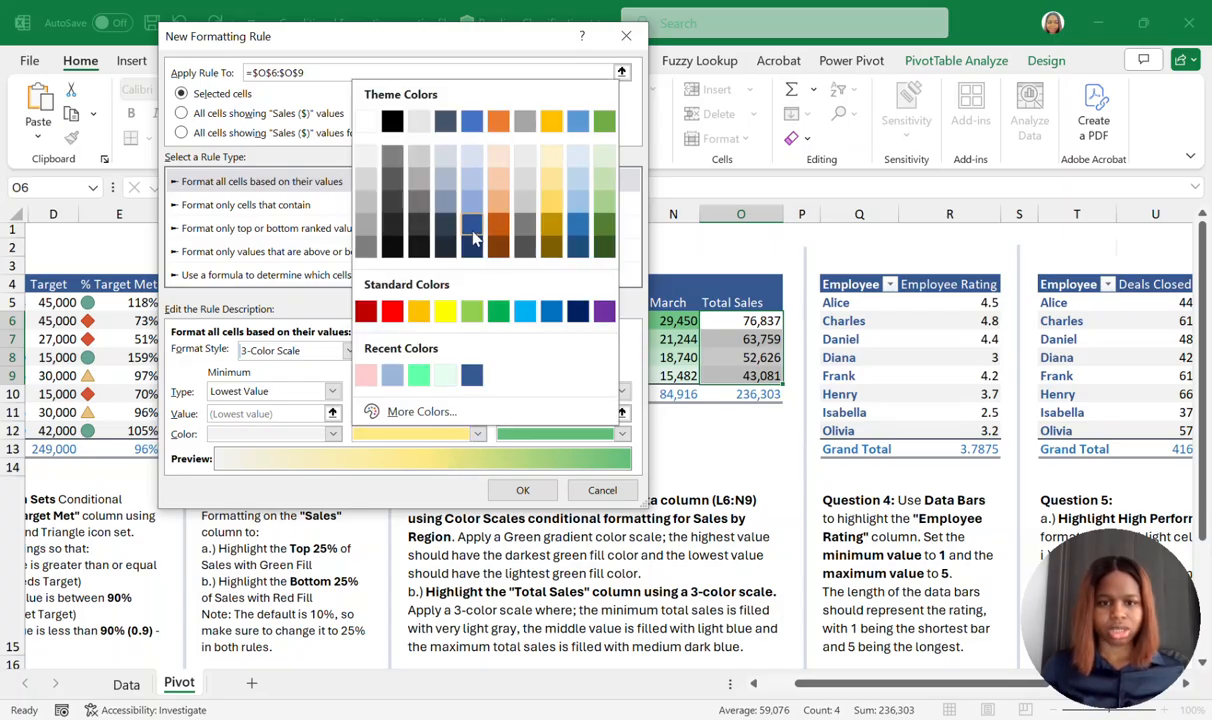
pyautogui.click(478, 166)
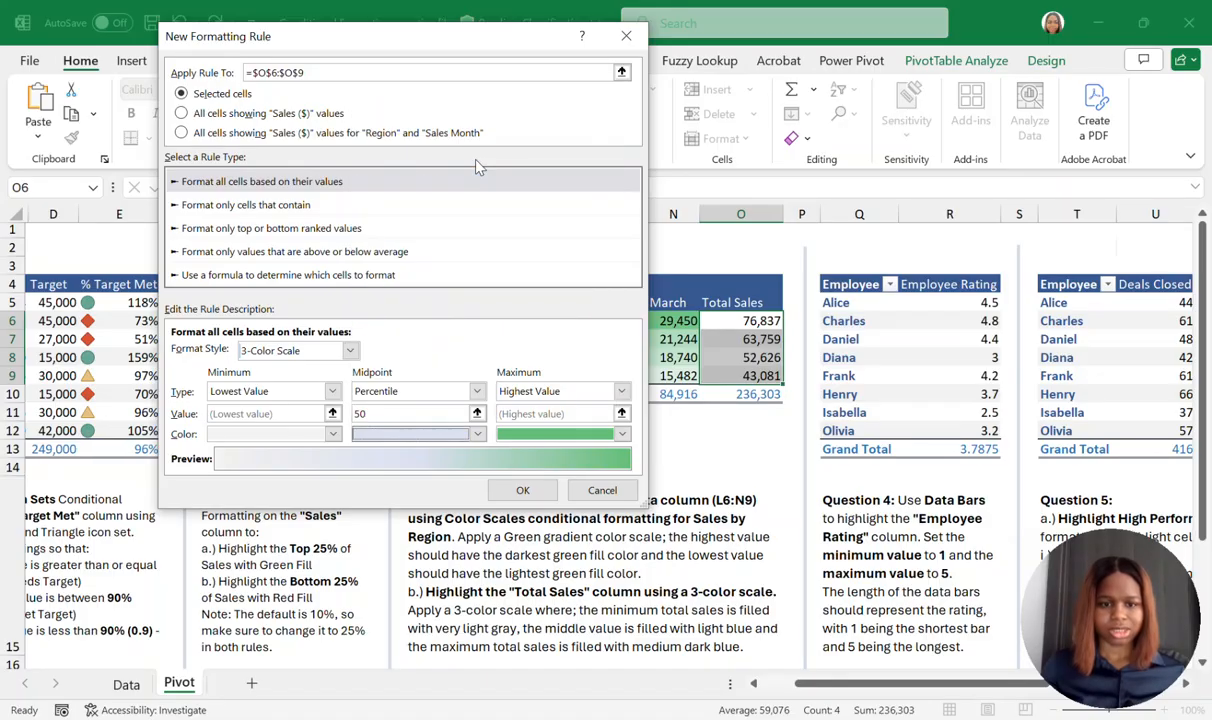
pyautogui.click(622, 435)
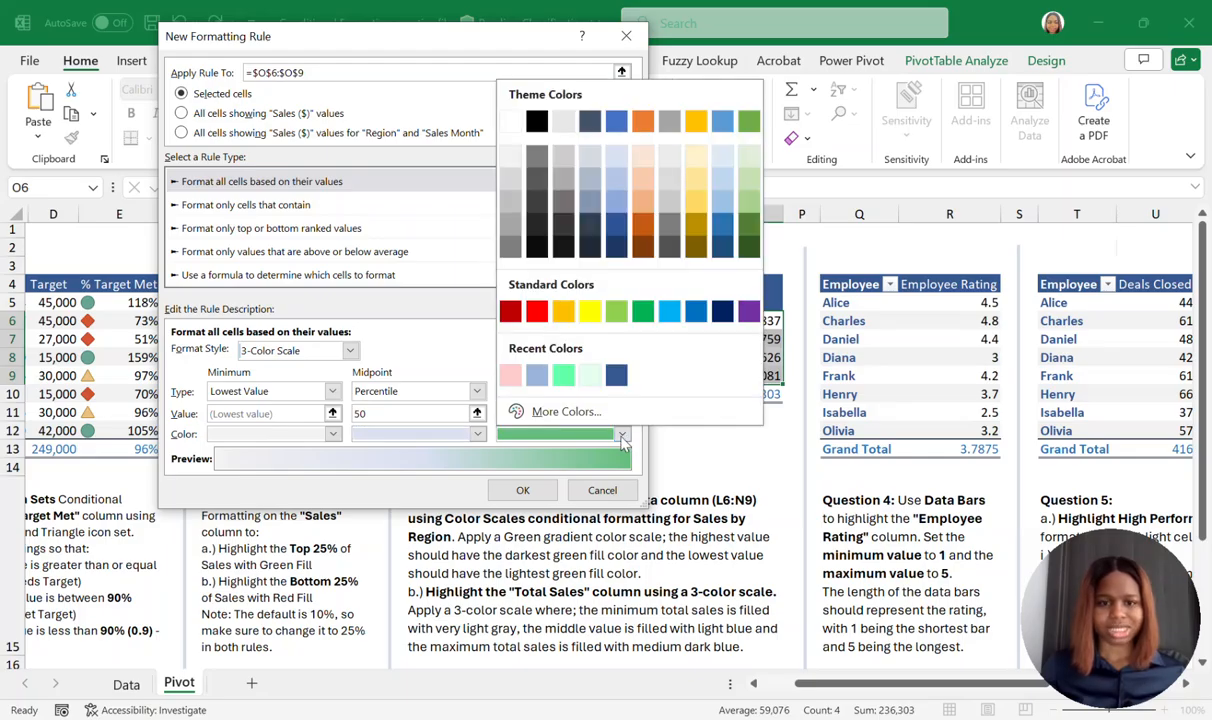
pyautogui.click(616, 201)
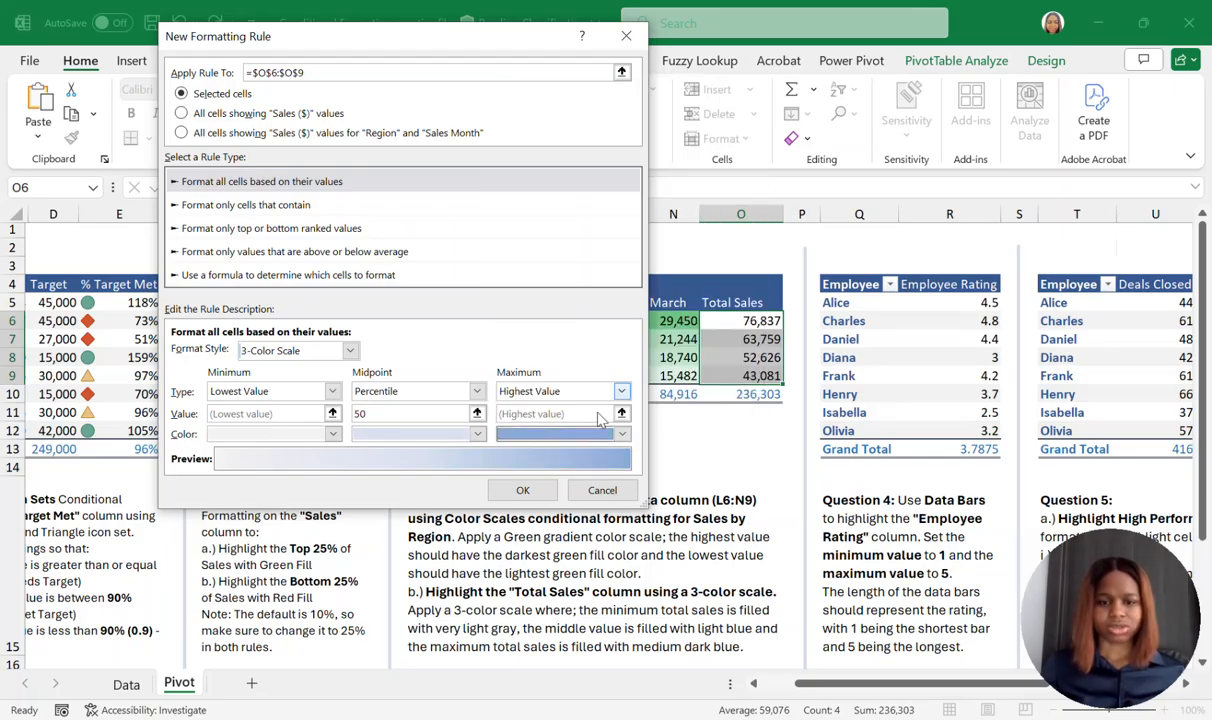
pyautogui.click(519, 489)
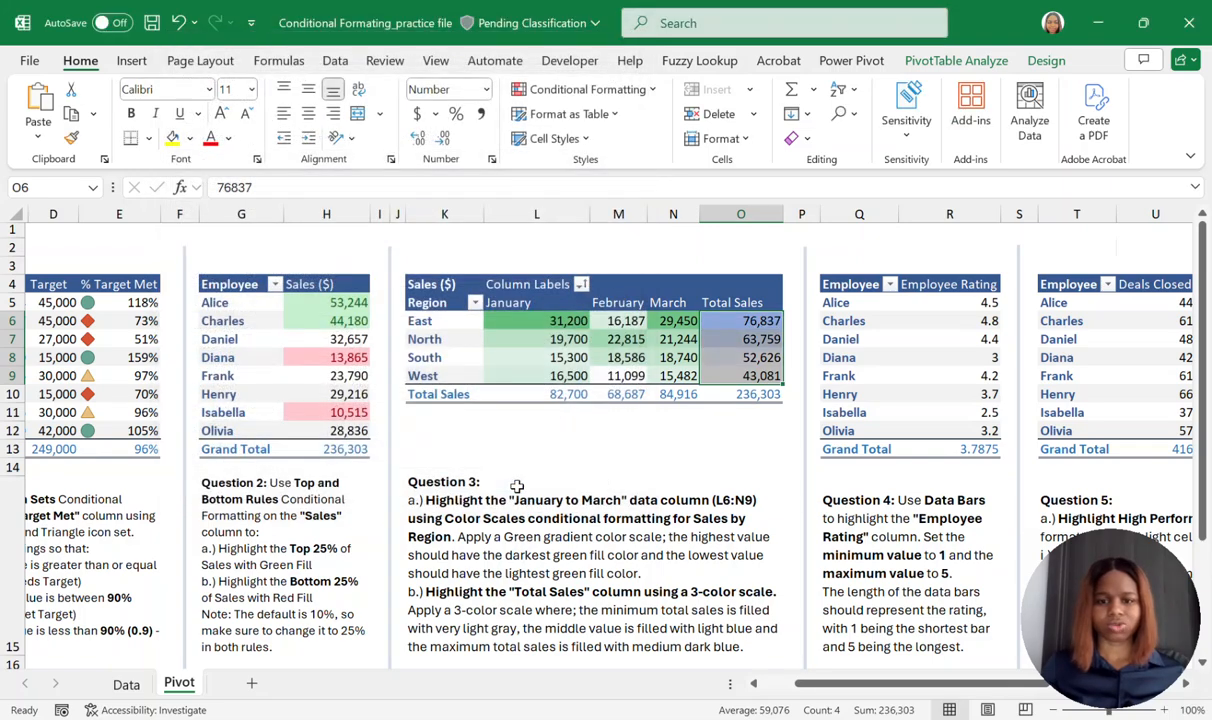
# Check the color scale shading of the regional Total Sales values from highest to lowest.
pyautogui.click(728, 320)
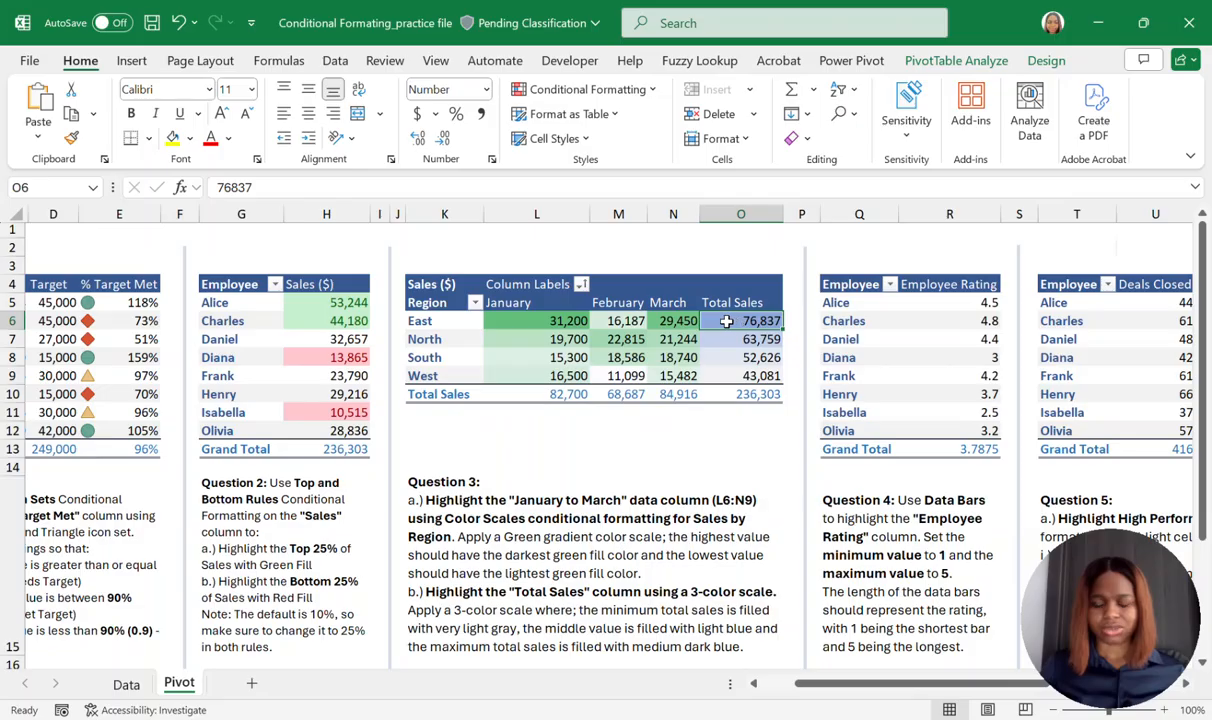
pyautogui.moveTo(727, 320); pyautogui.dragTo(740, 375)
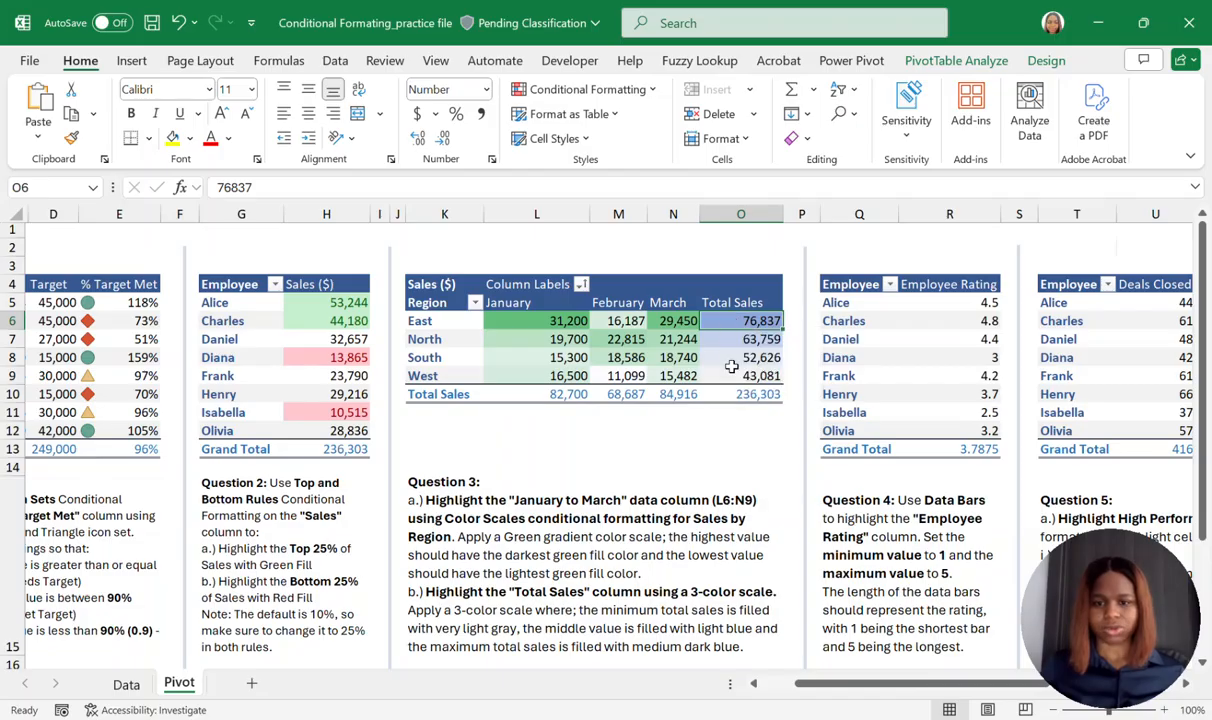
pyautogui.click(740, 376)
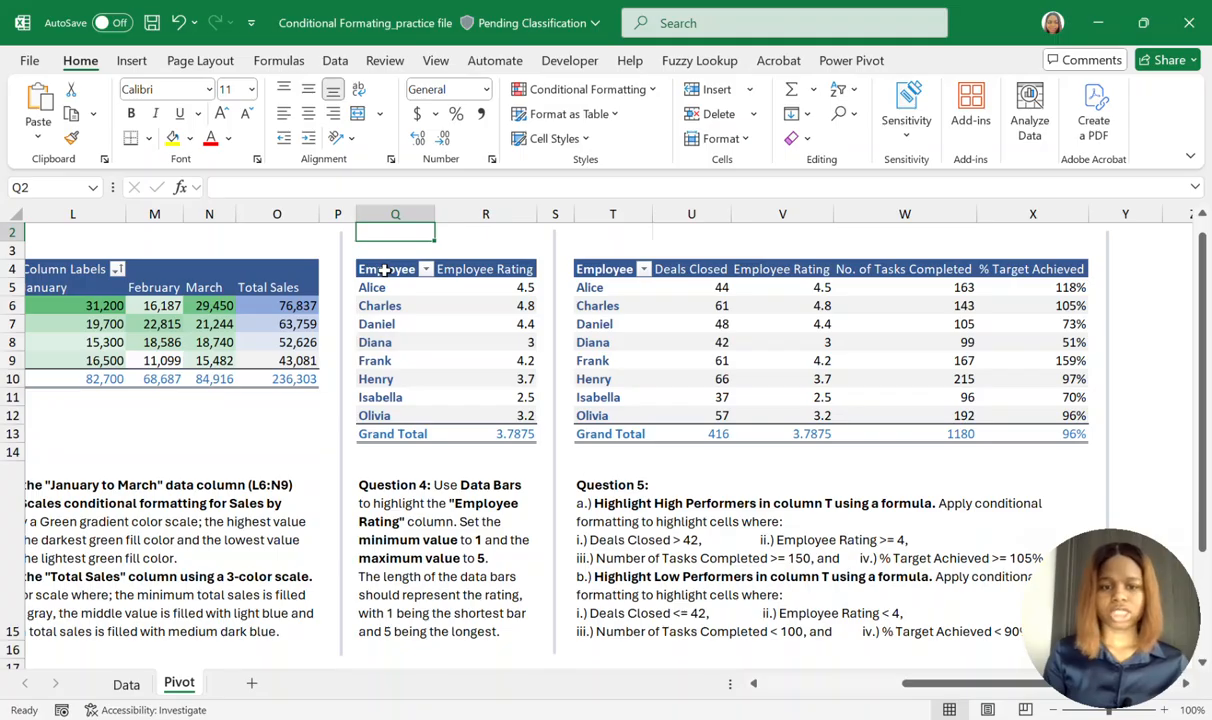
# Review the Question 4 table and instructions, and start a custom data bar rule for the Employee Rating values in R5:R12.
pyautogui.moveTo(383, 269); pyautogui.dragTo(490, 433)
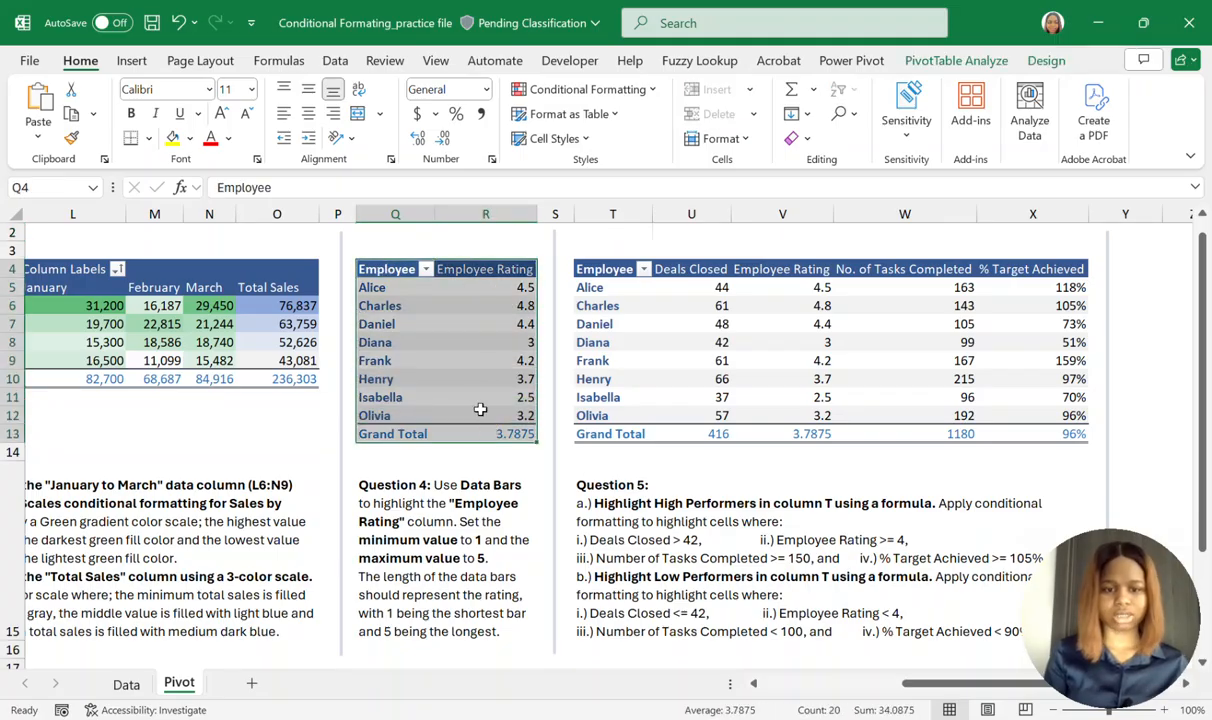
pyautogui.click(416, 521)
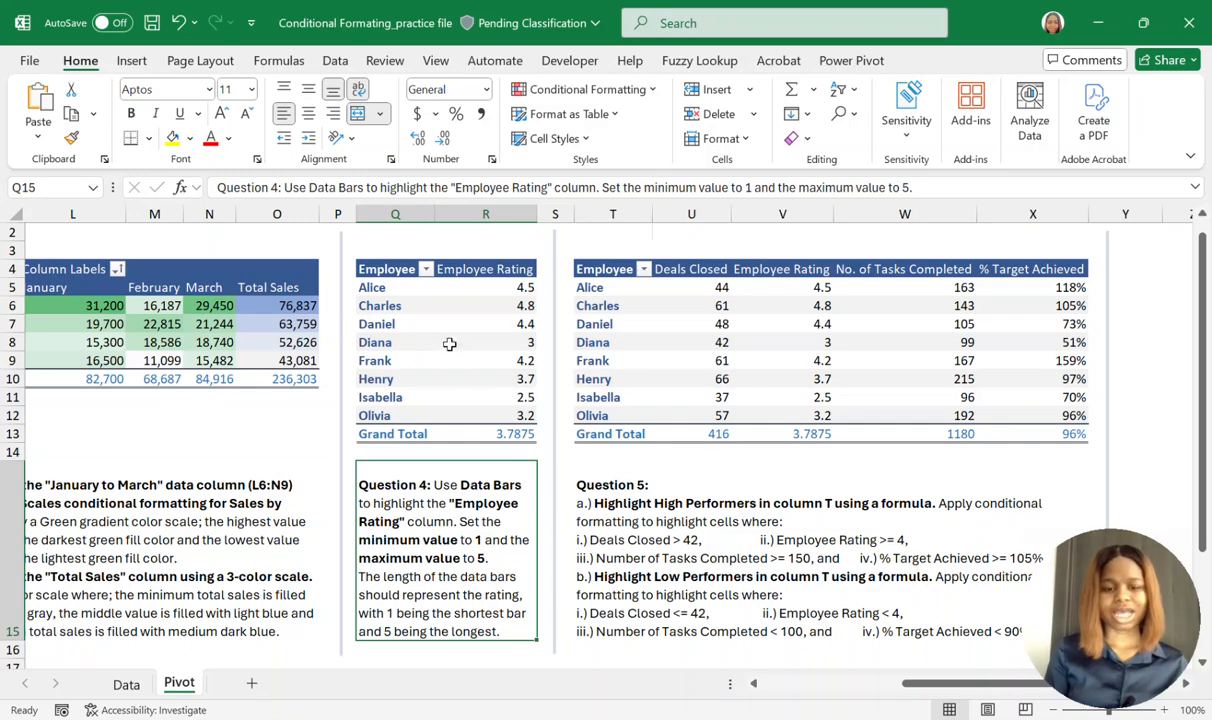
pyautogui.moveTo(486, 288); pyautogui.dragTo(497, 412)
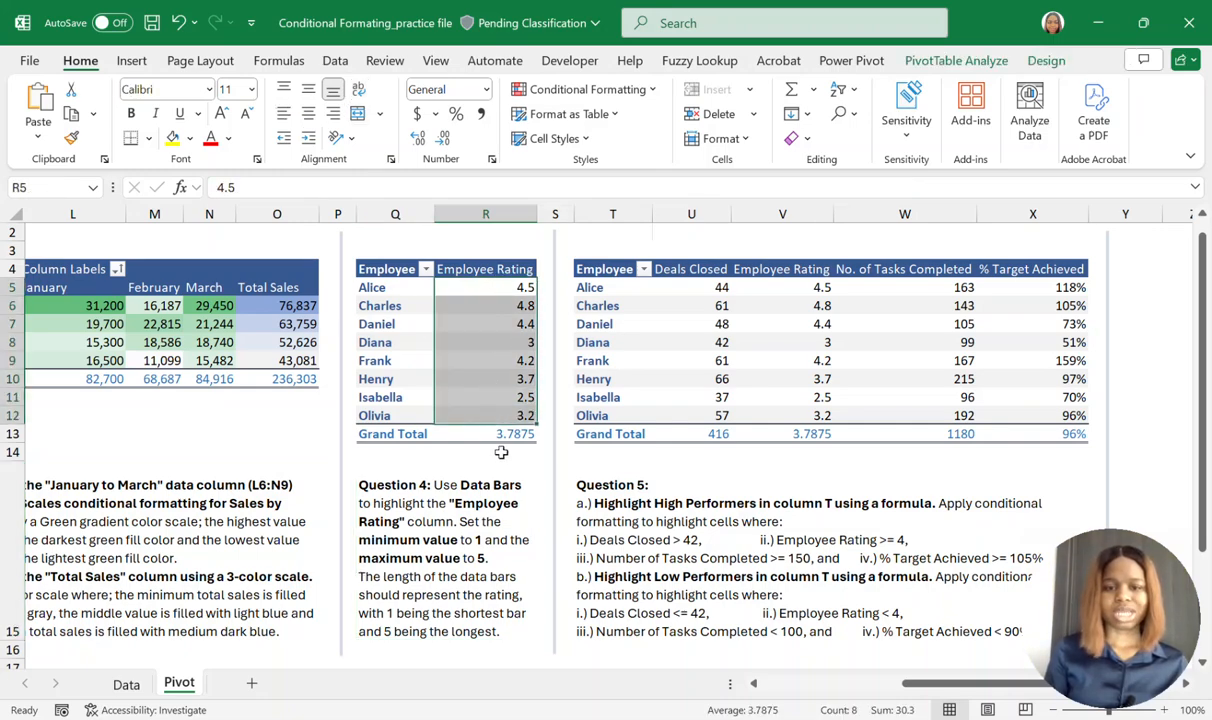
pyautogui.click(630, 93)
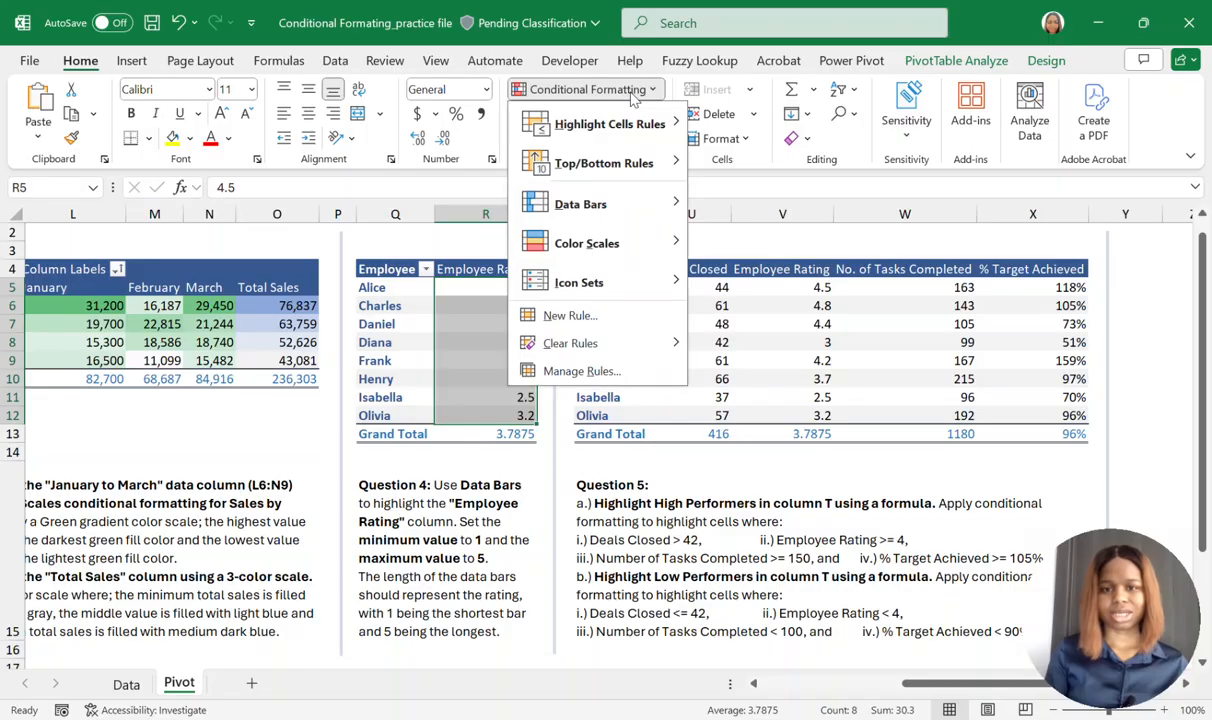
pyautogui.moveTo(600, 204)
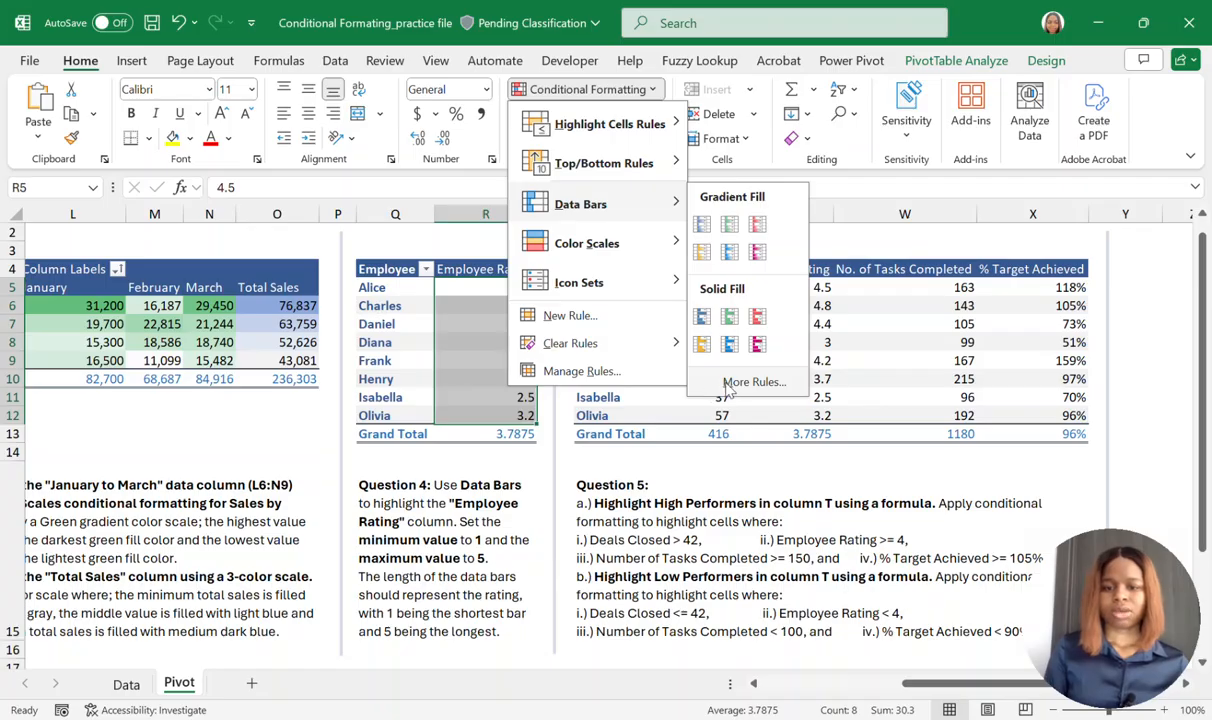
pyautogui.click(750, 383)
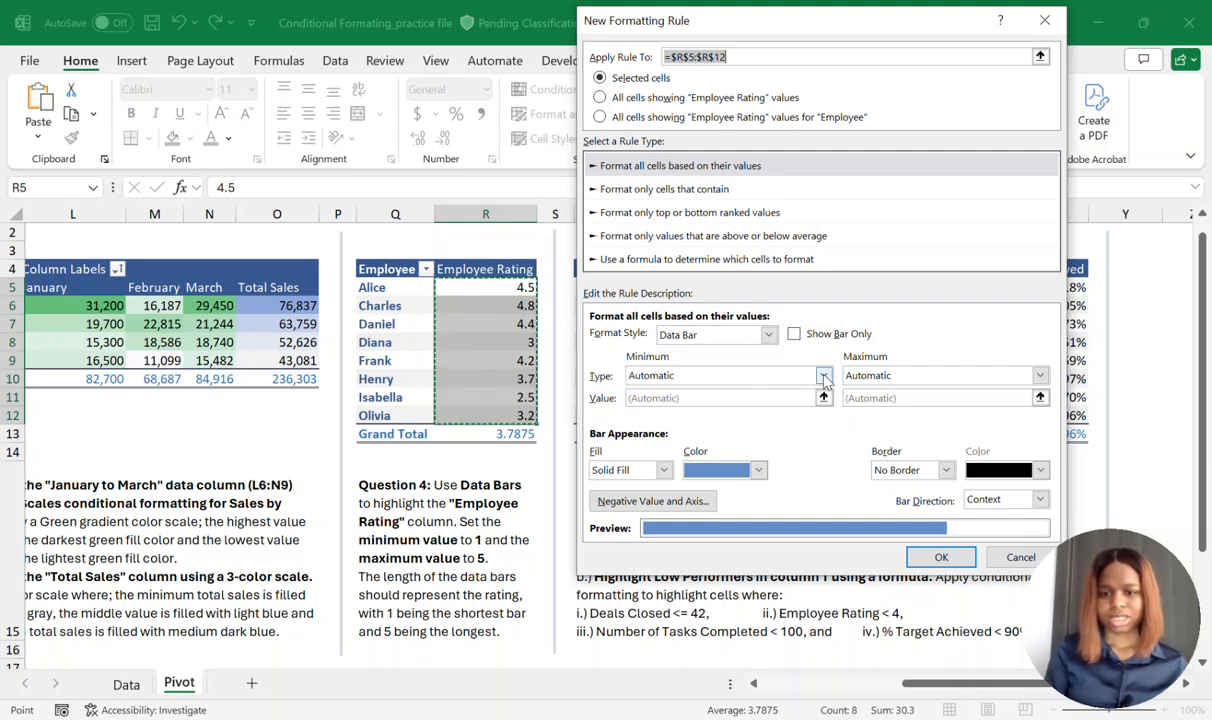
# Set the data bar's minimum to the number 1 and its maximum to the number 5.
pyautogui.click(785, 375)
pyautogui.click(655, 406)
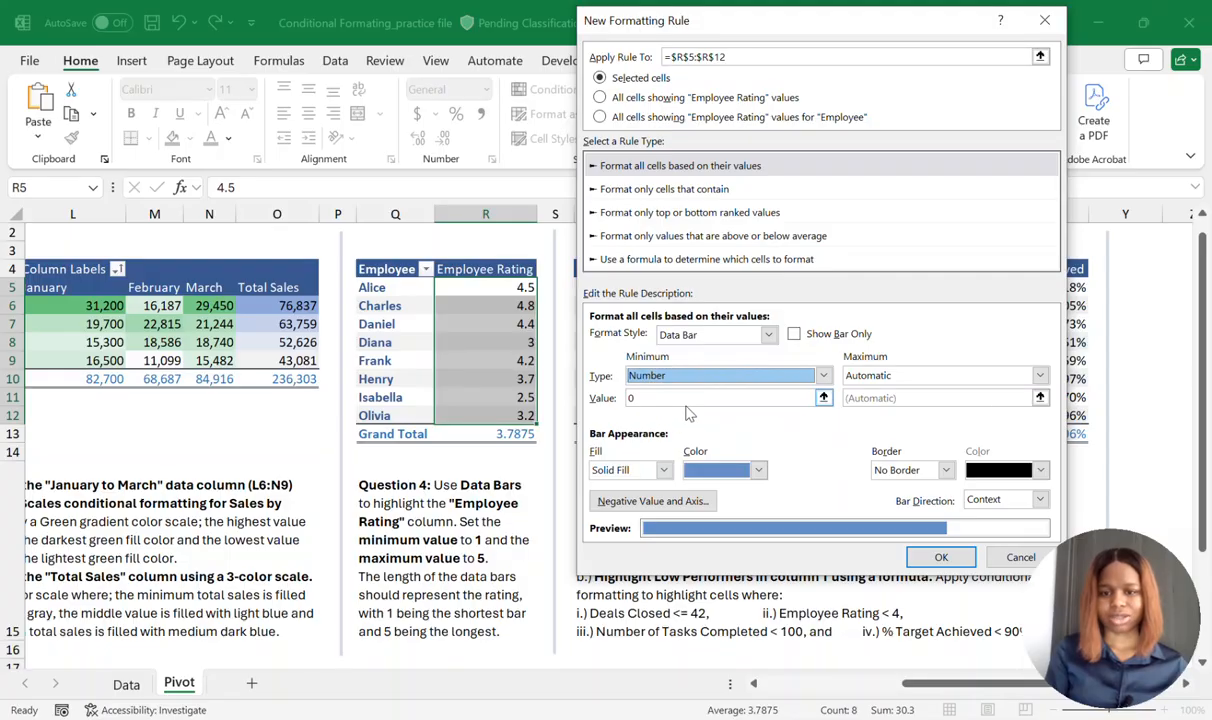
pyautogui.click(641, 397)
pyautogui.press('BackSpace')
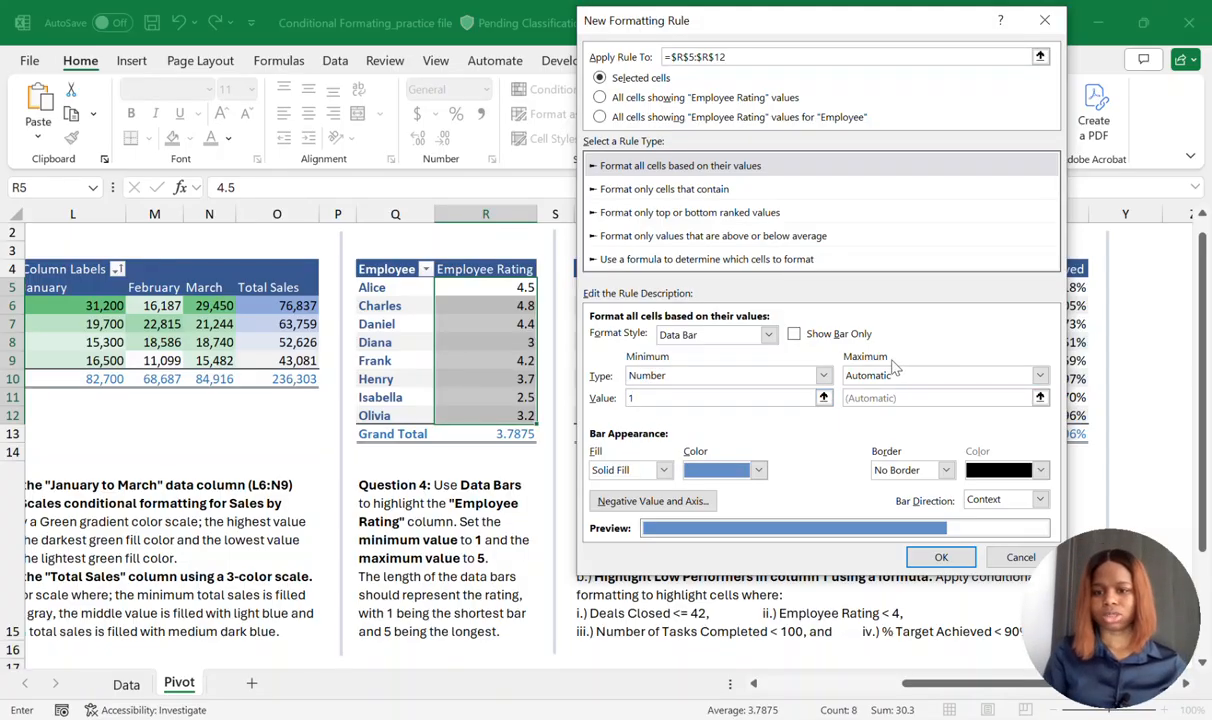
pyautogui.click(1040, 375)
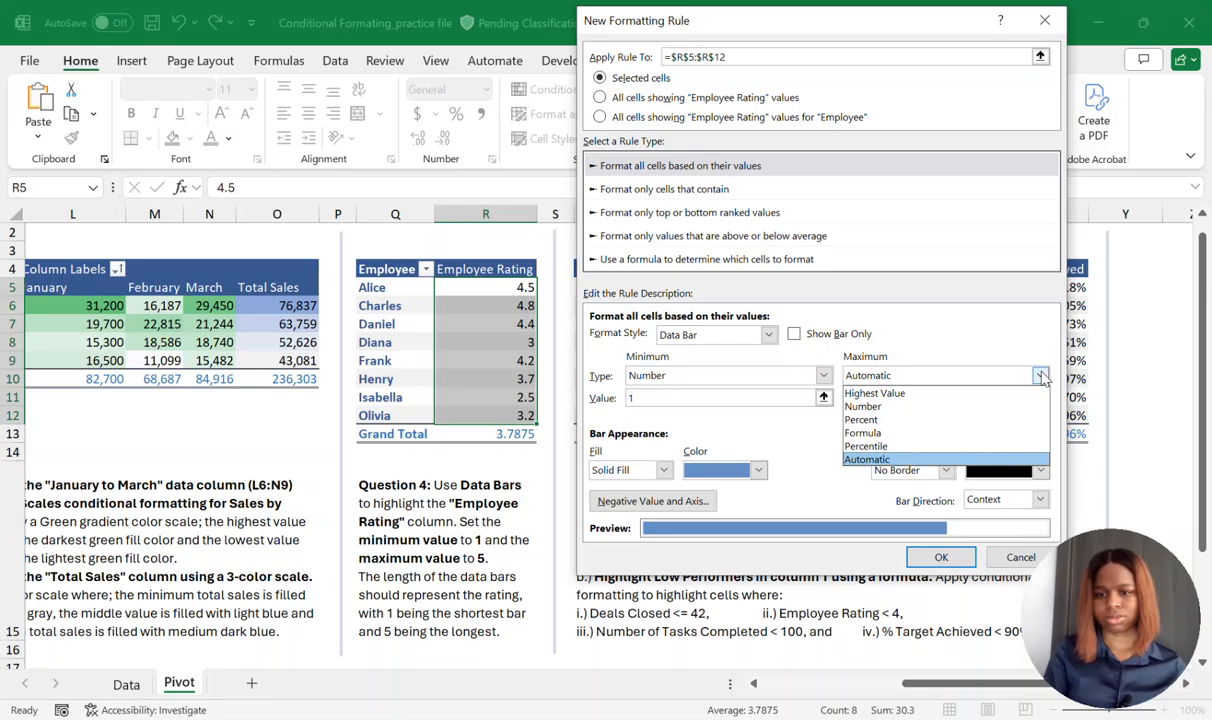
pyautogui.click(864, 406)
pyautogui.click(858, 398)
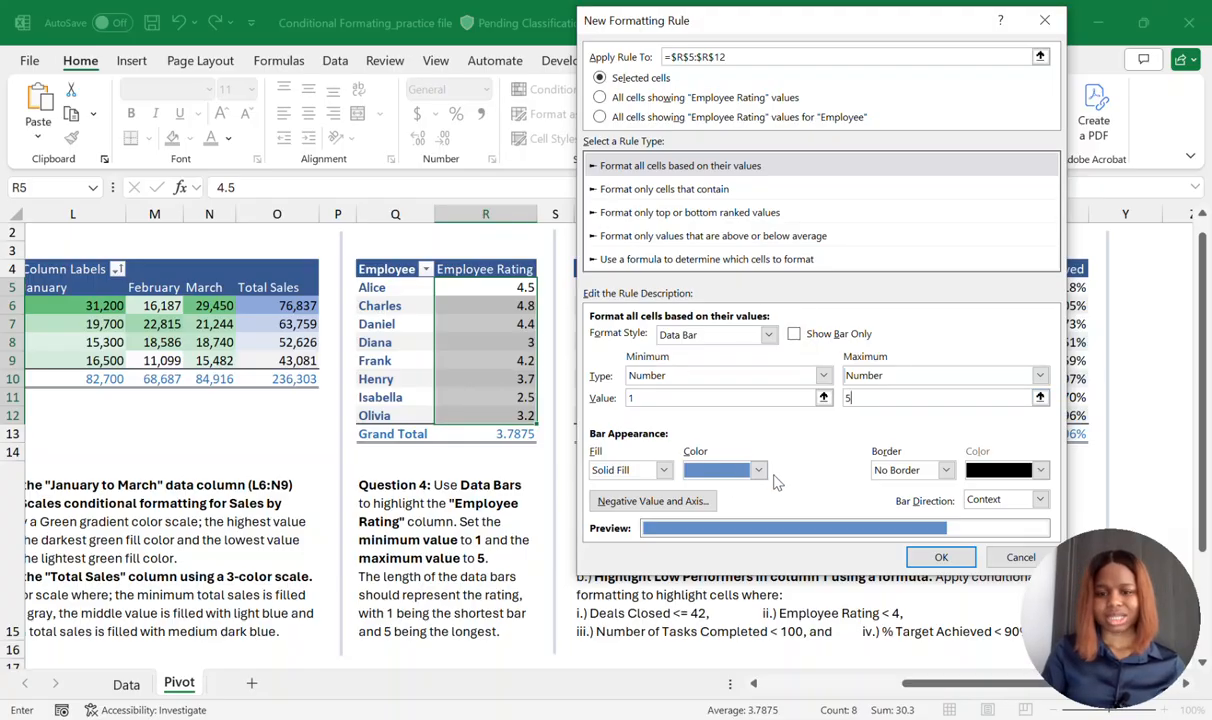
# Color the solid-fill data bars light blue, apply the rule to the employee ratings, and review the bar lengths.
pyautogui.click(724, 468)
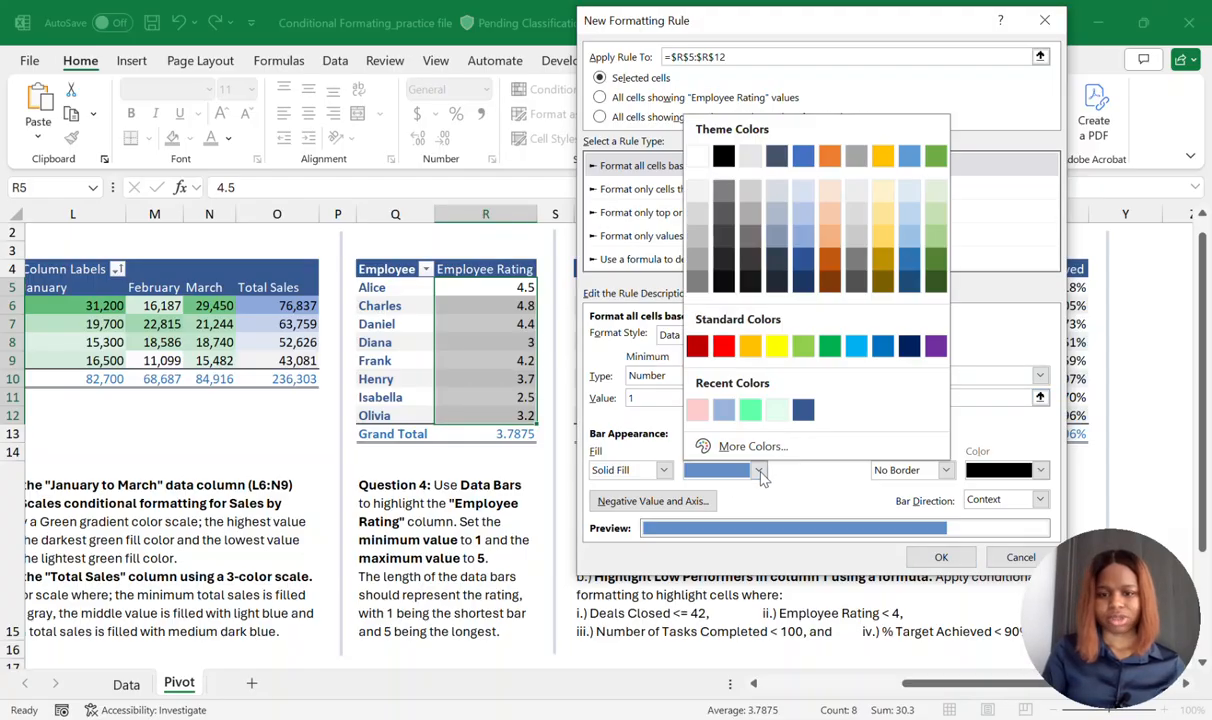
pyautogui.click(723, 410)
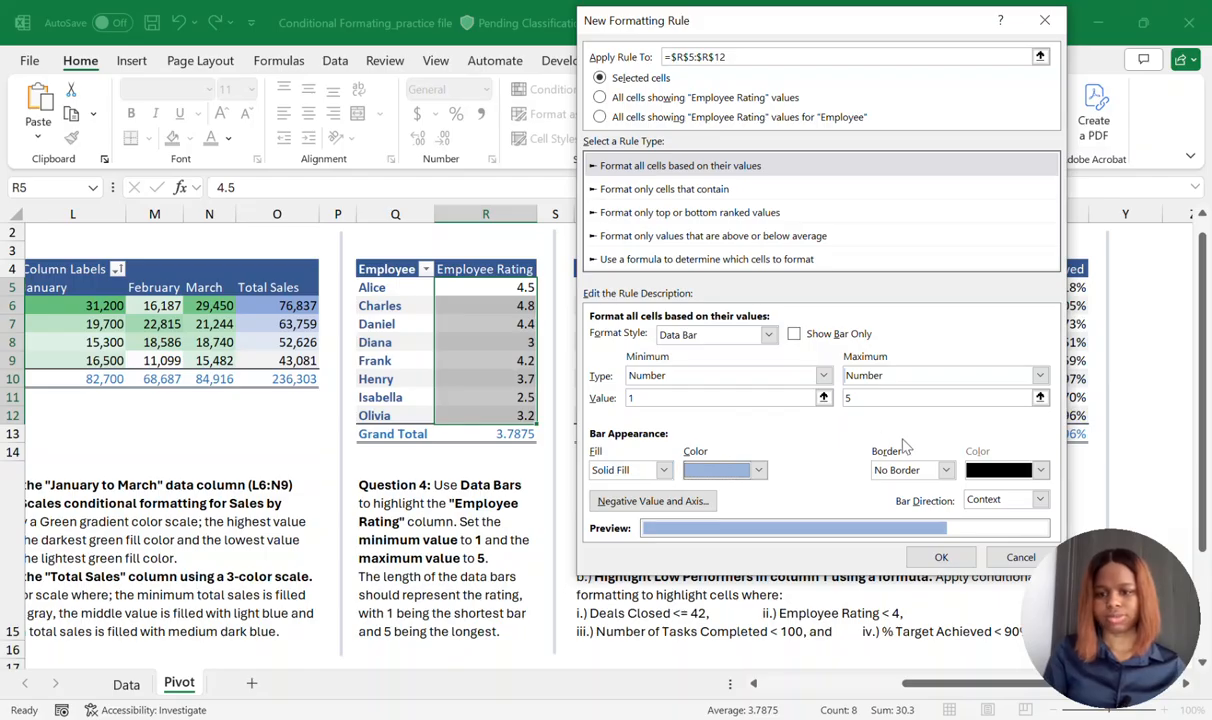
pyautogui.click(941, 557)
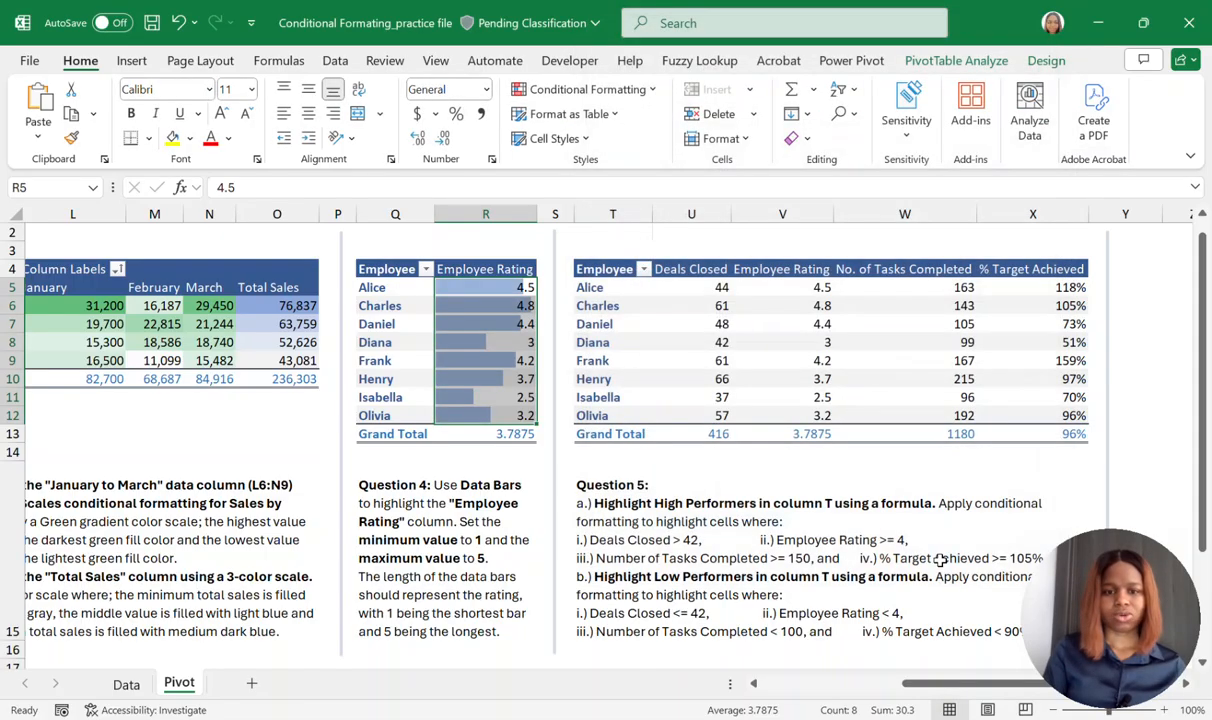
pyautogui.moveTo(478, 287); pyautogui.dragTo(480, 372)
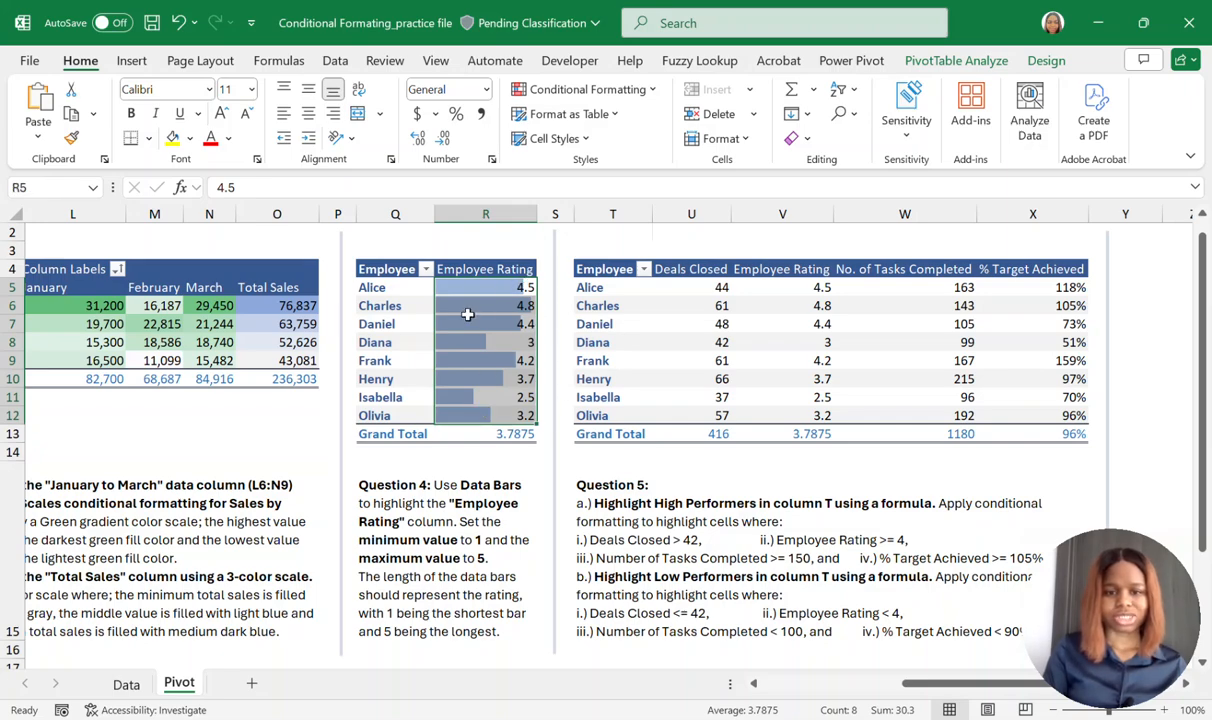
# Examine the employee rating bars and the Question 5 table, checking its instructions, employee names and the four metric columns.
pyautogui.moveTo(446, 292); pyautogui.dragTo(483, 392)
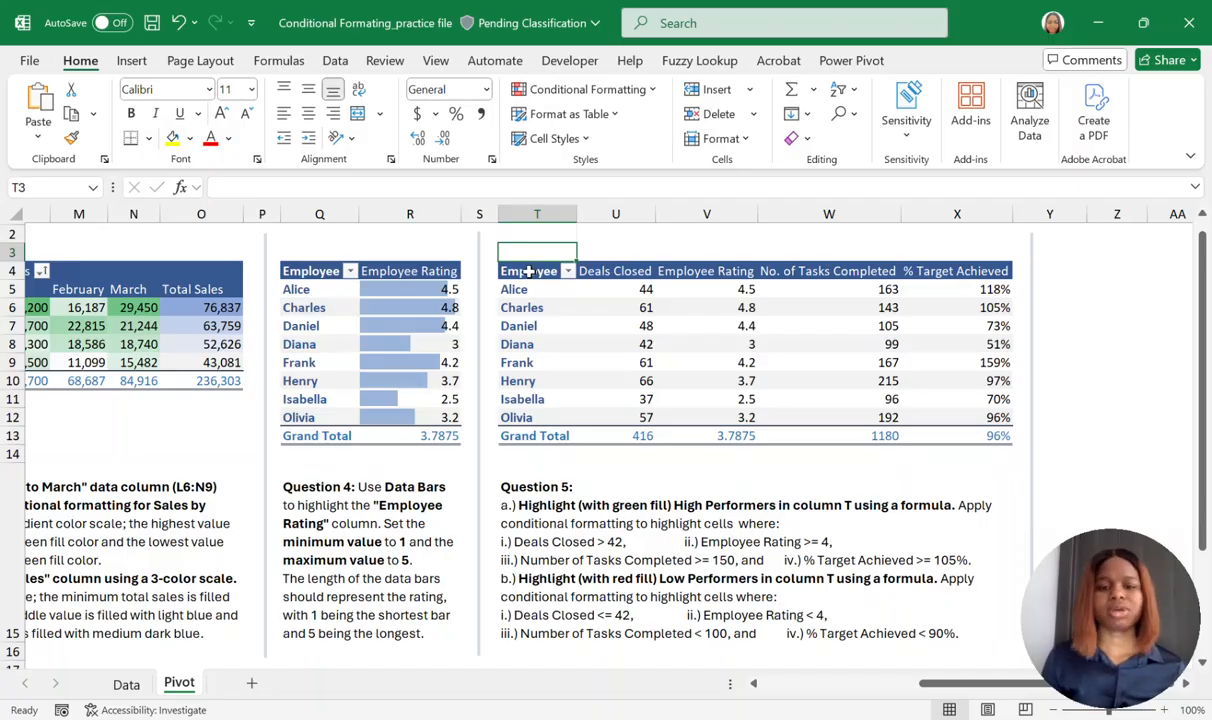
pyautogui.moveTo(528, 271); pyautogui.dragTo(928, 433)
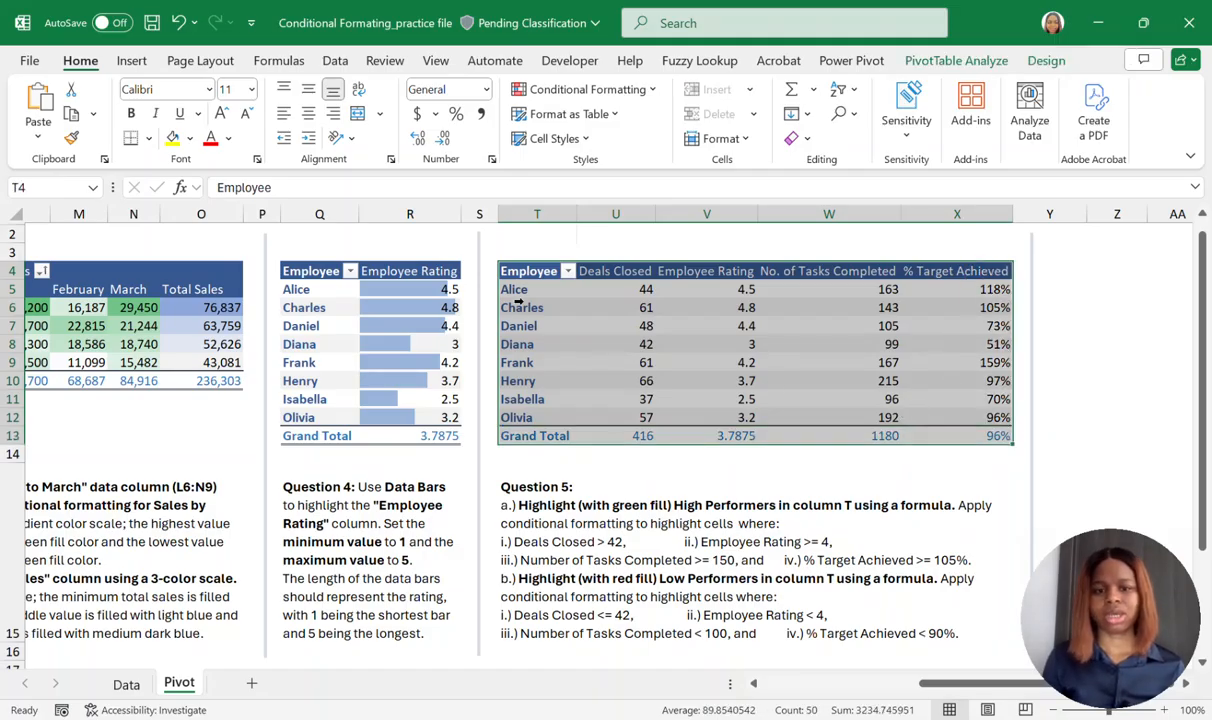
pyautogui.moveTo(527, 290); pyautogui.dragTo(538, 418)
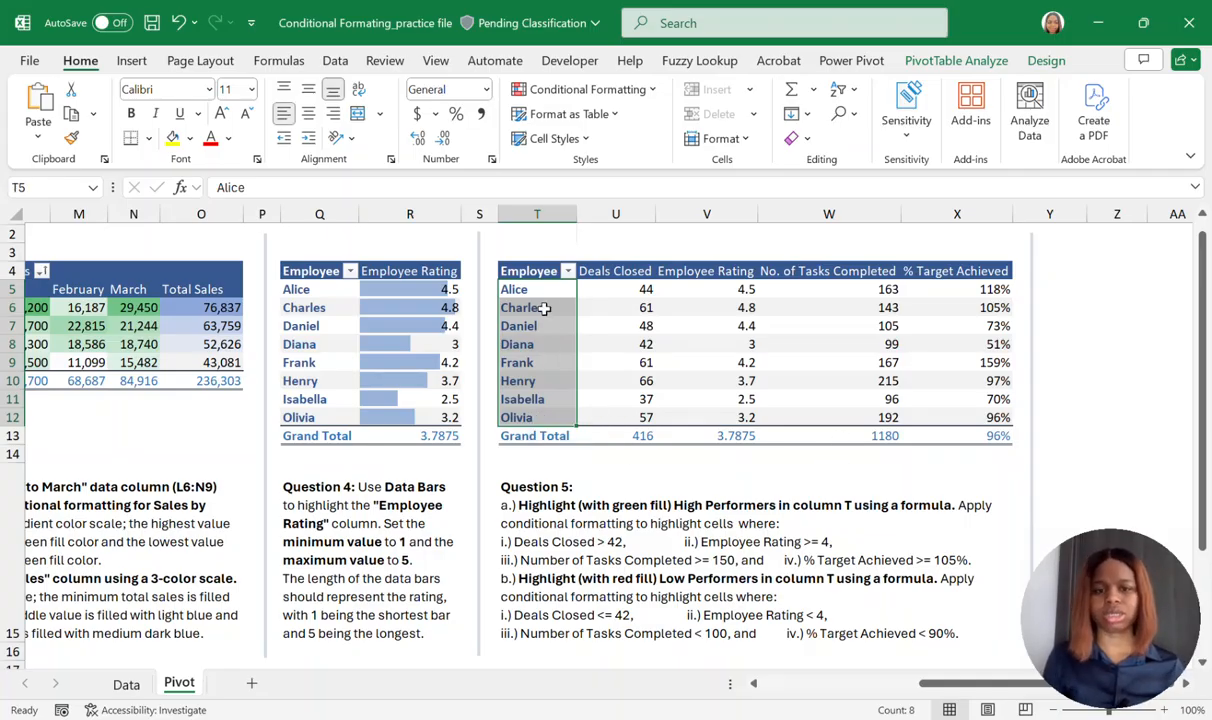
pyautogui.click(538, 503)
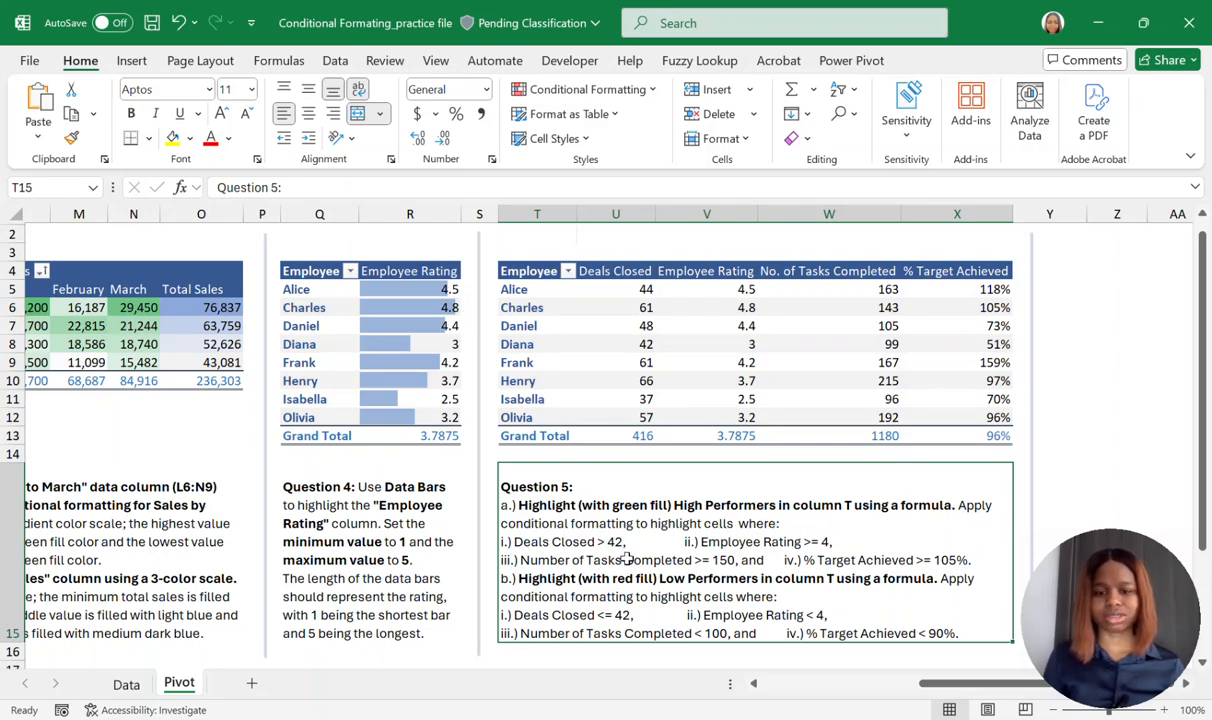
pyautogui.click(609, 272)
pyautogui.click(697, 272)
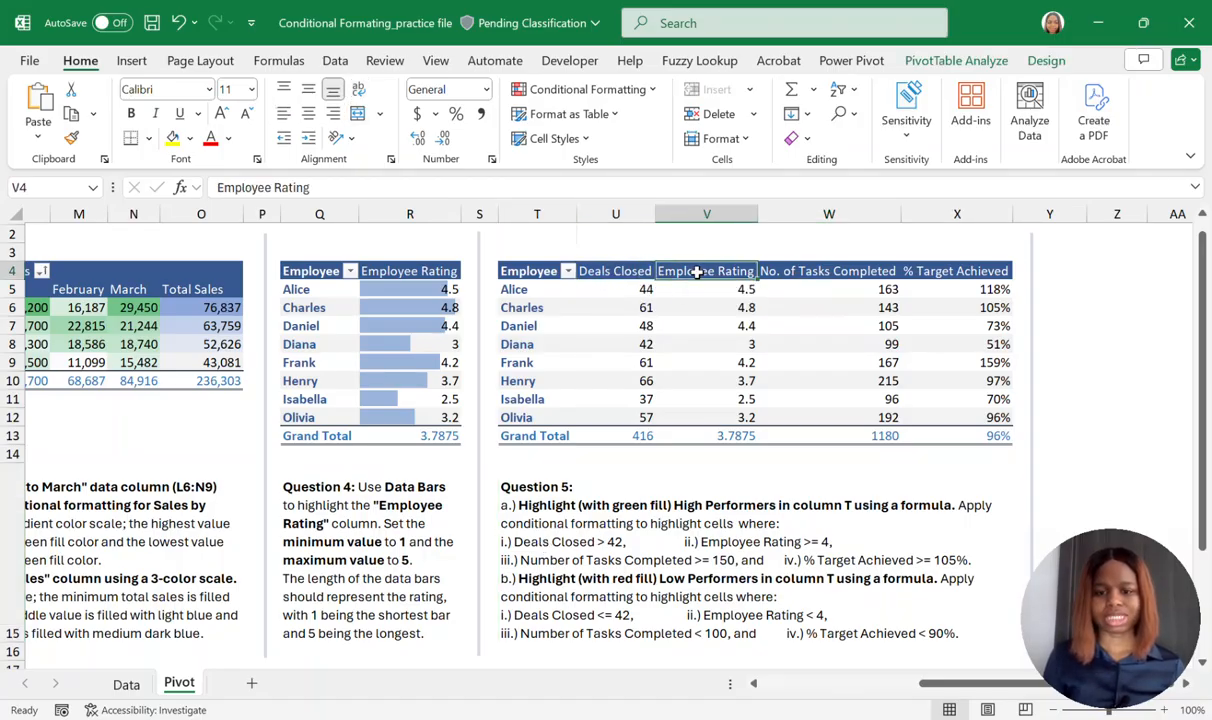
pyautogui.click(828, 273)
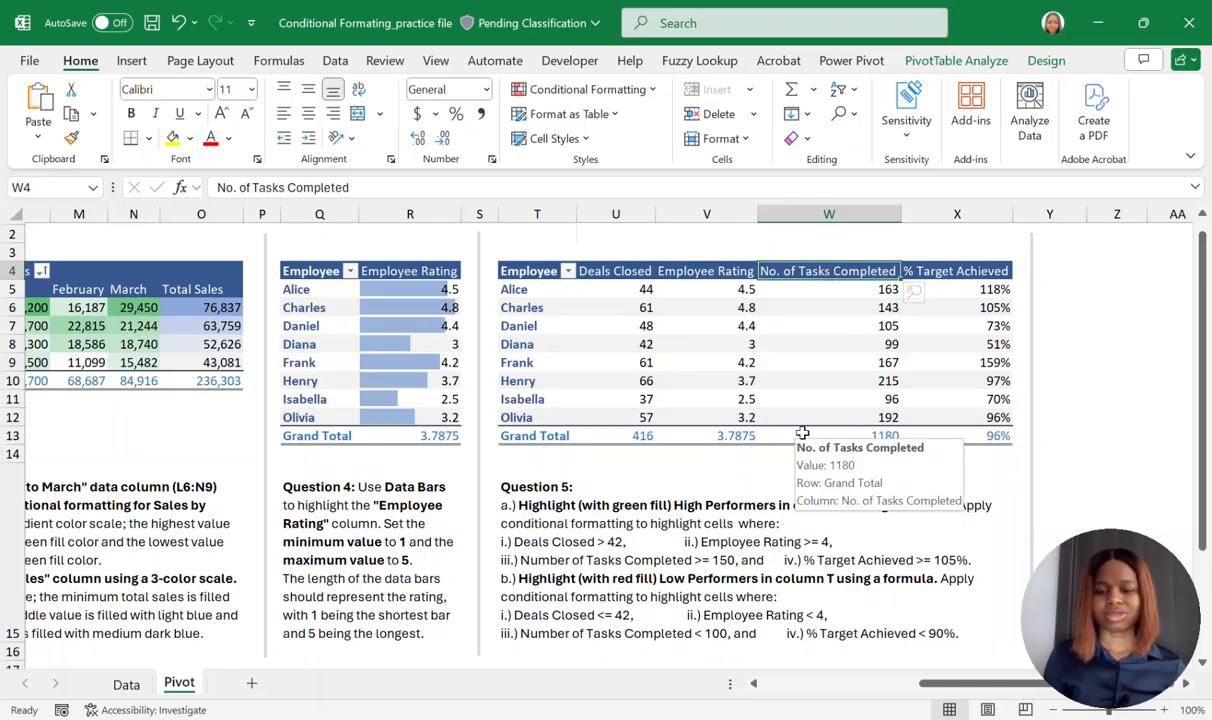
pyautogui.click(960, 273)
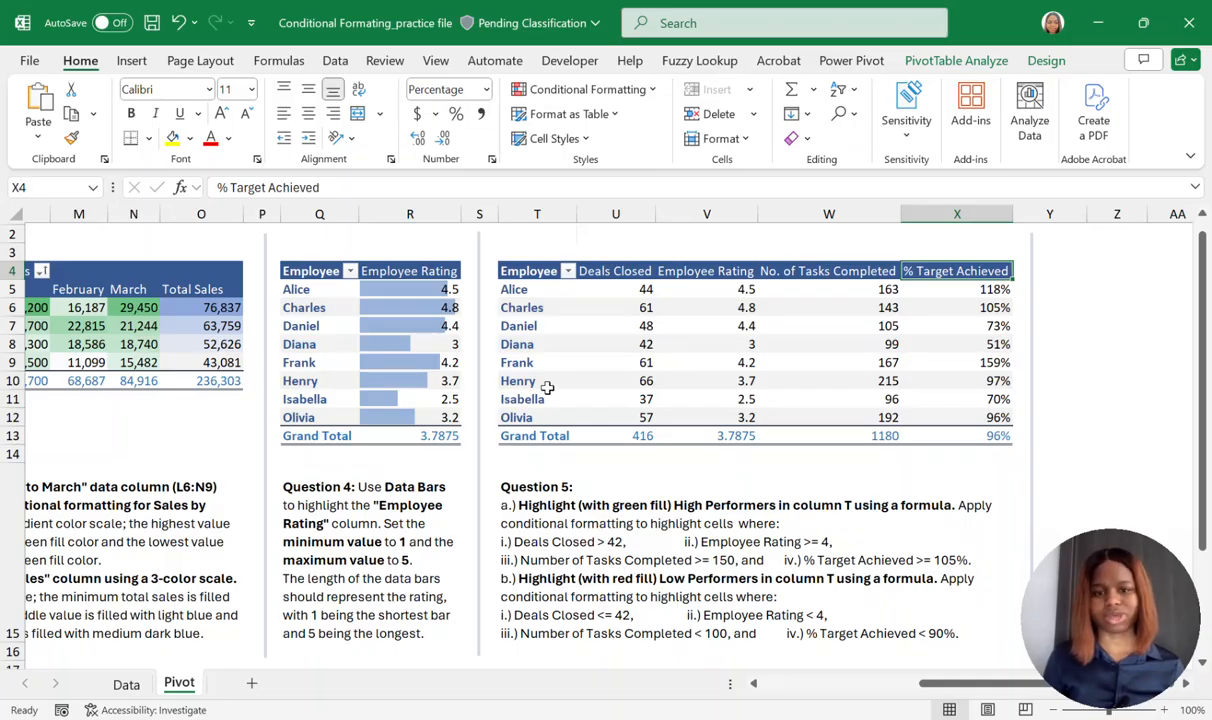
# Start a new conditional formatting rule for the employee names in T5:T12 that uses a formula to determine which cells to format.
pyautogui.moveTo(538, 289); pyautogui.dragTo(541, 413)
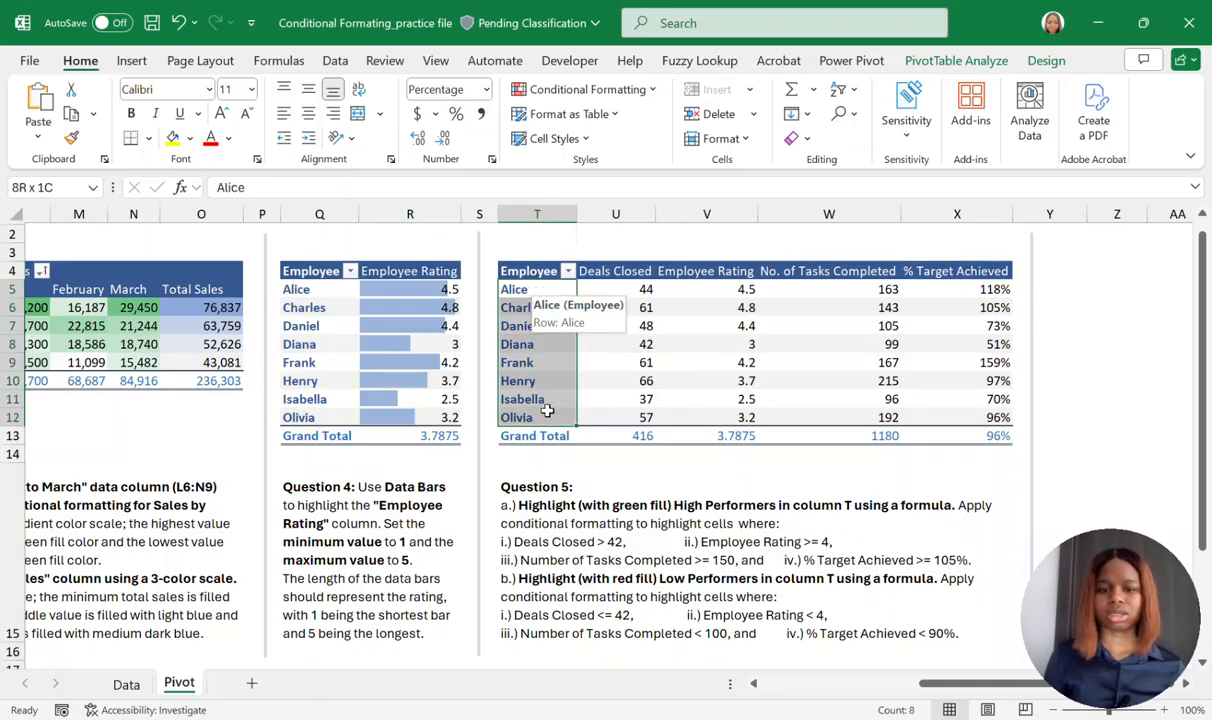
pyautogui.click(636, 92)
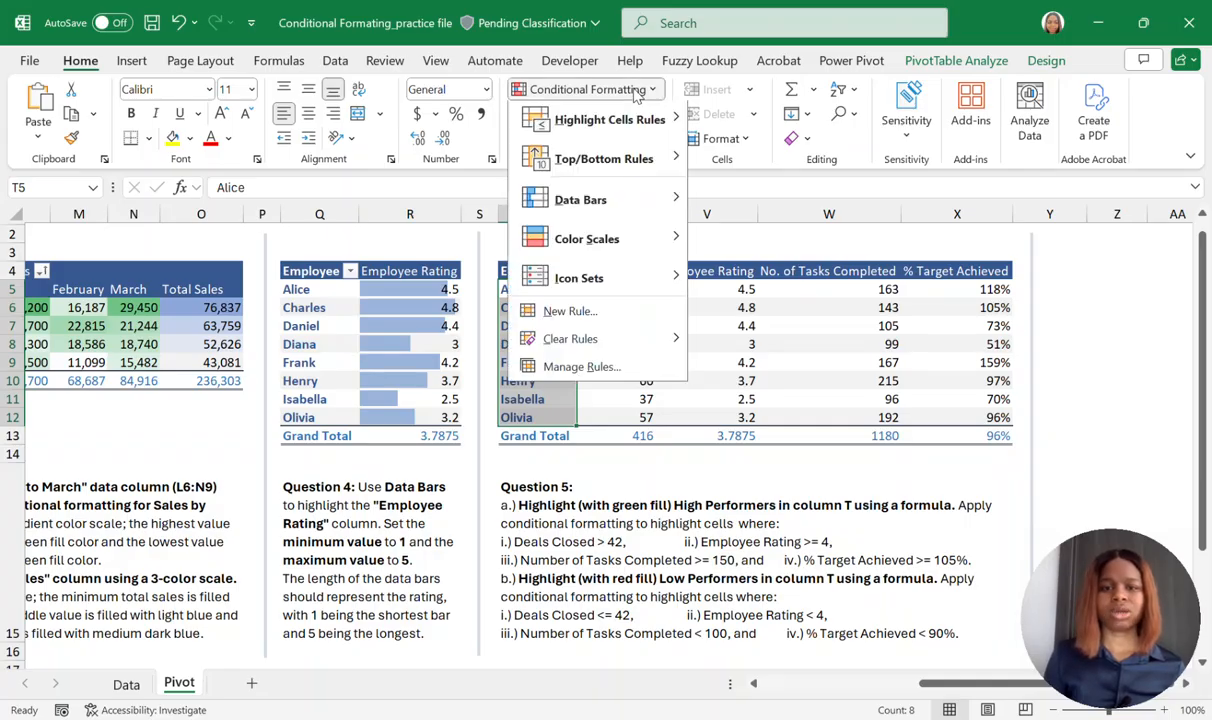
pyautogui.click(570, 316)
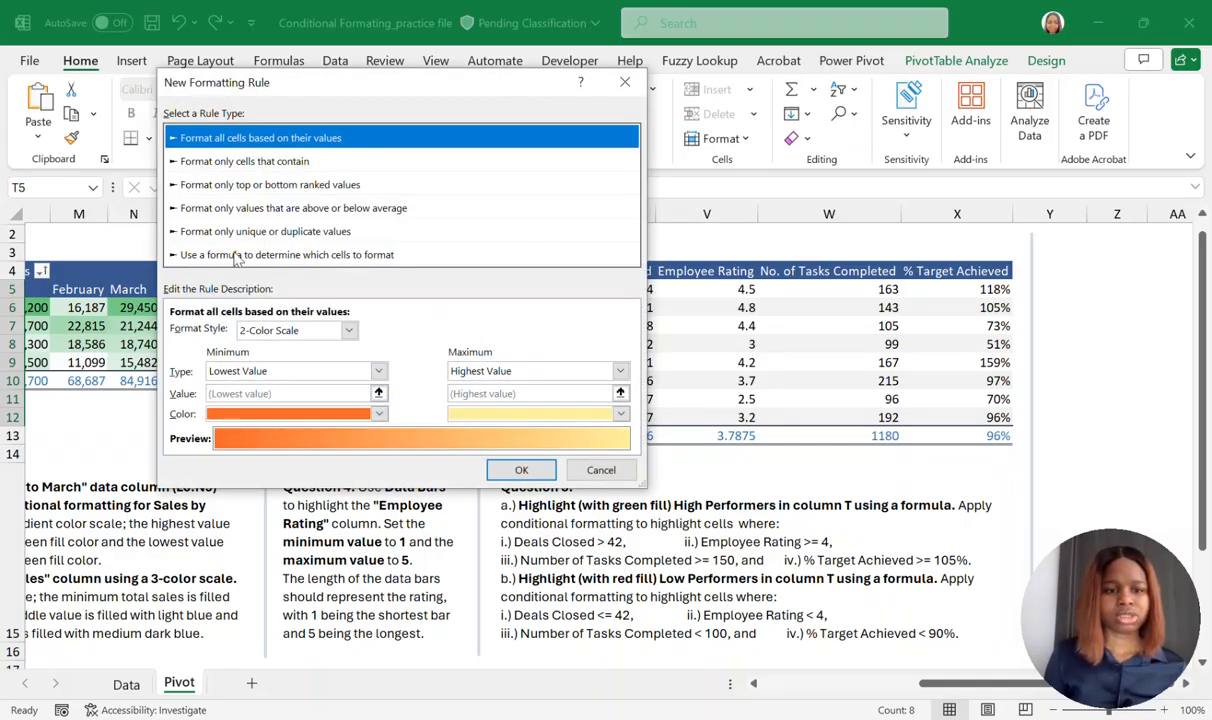
pyautogui.click(237, 256)
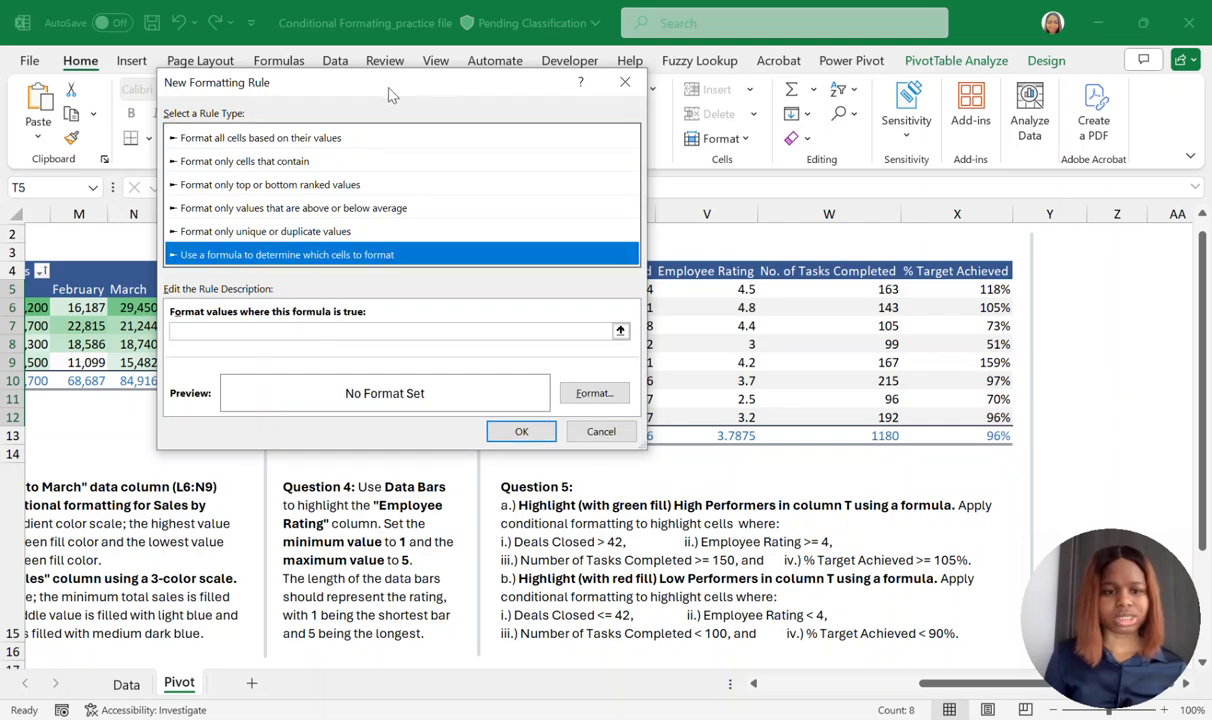
pyautogui.moveTo(392, 94); pyautogui.dragTo(264, 92)
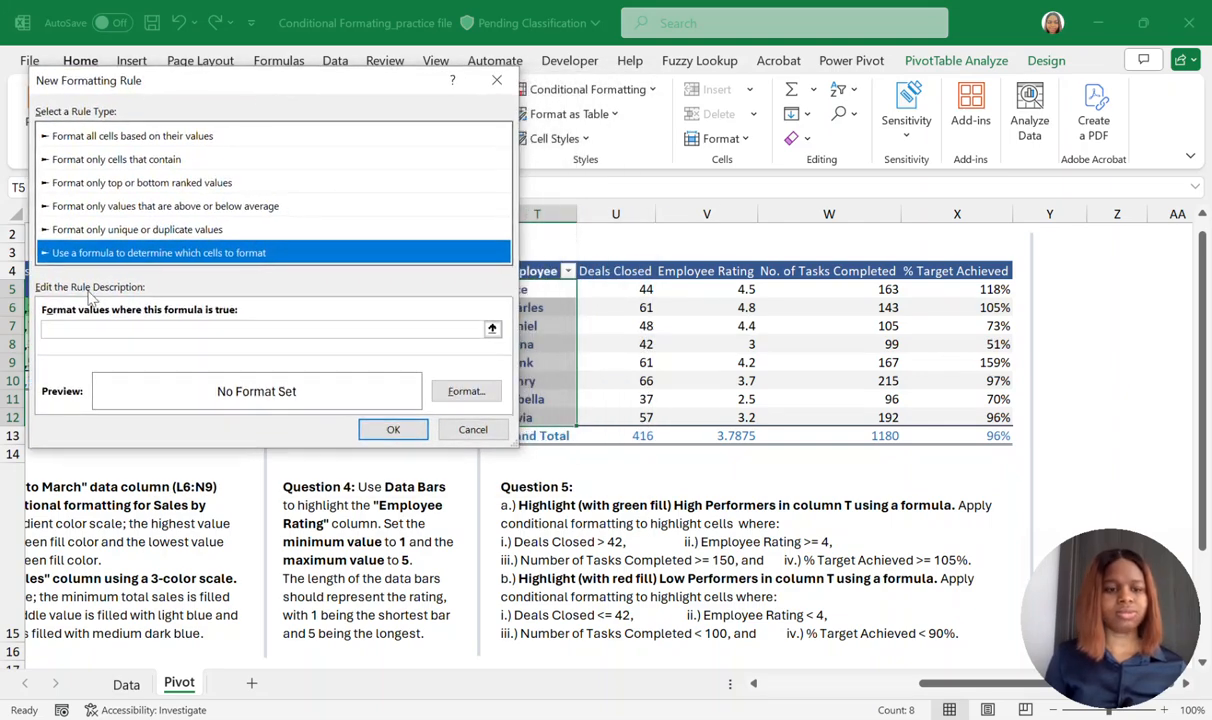
# Begin the rule formula with the AND function and the Deals Closed condition: =AND($U5>42,.
pyautogui.click(55, 331)
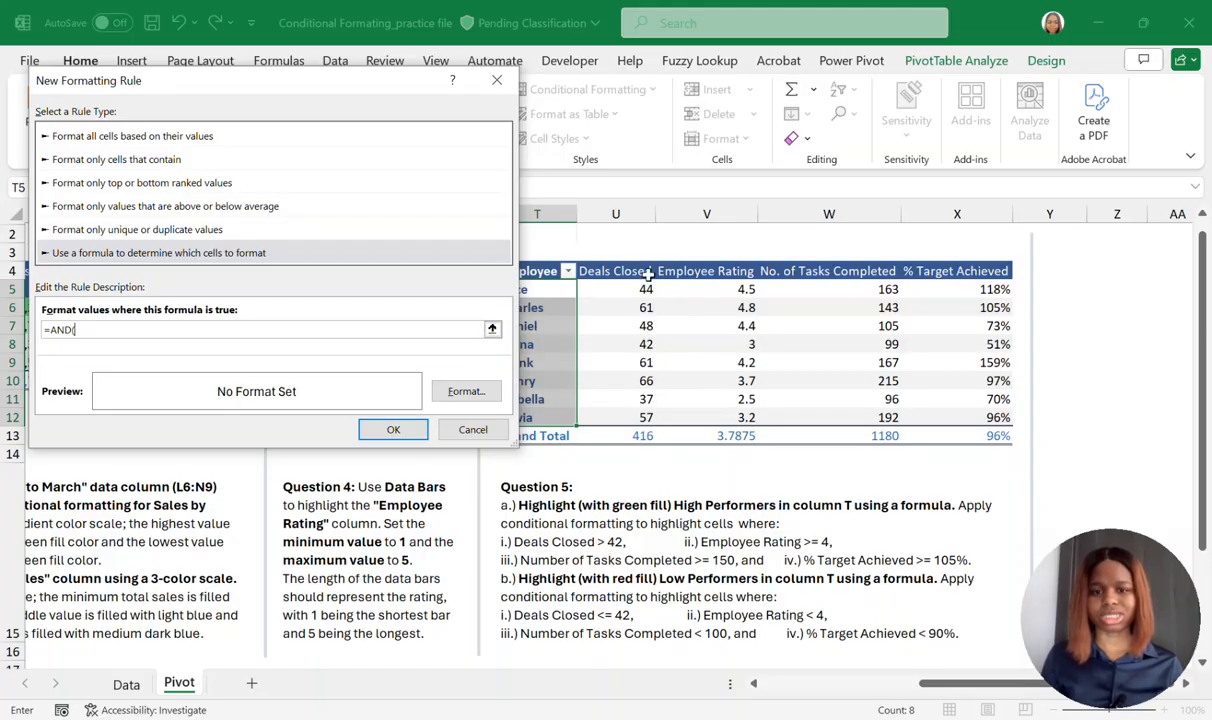
pyautogui.write('$')
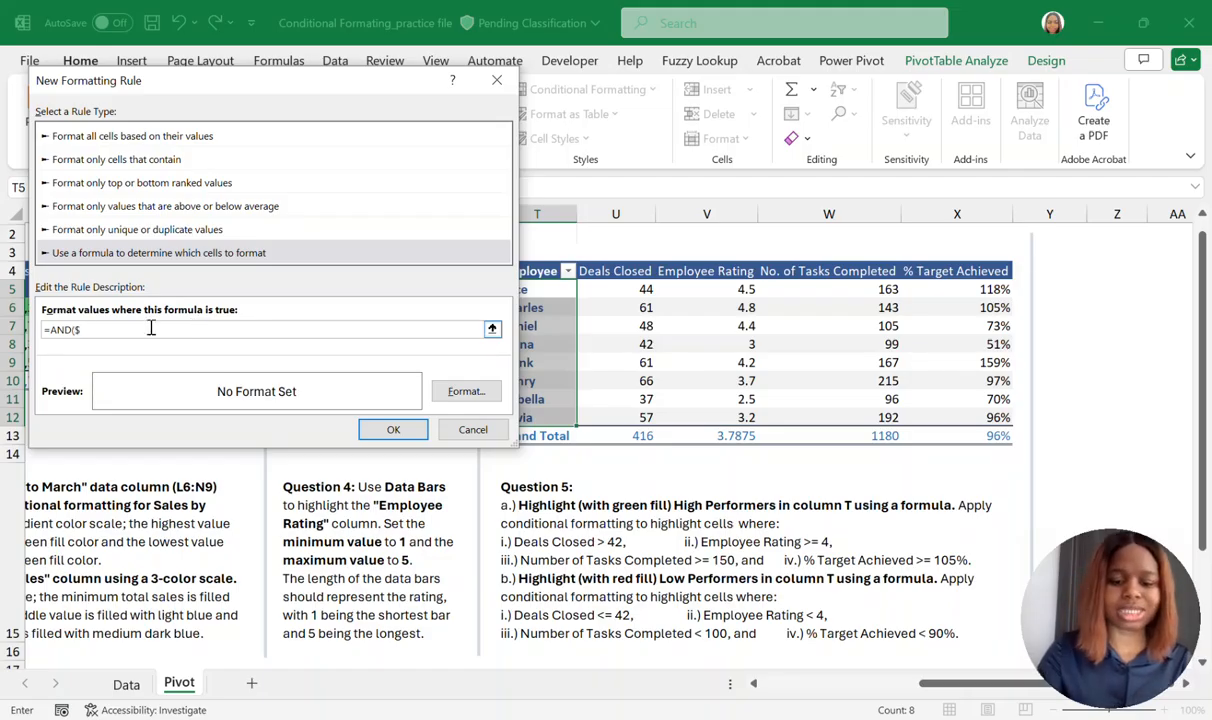
pyautogui.write('u')
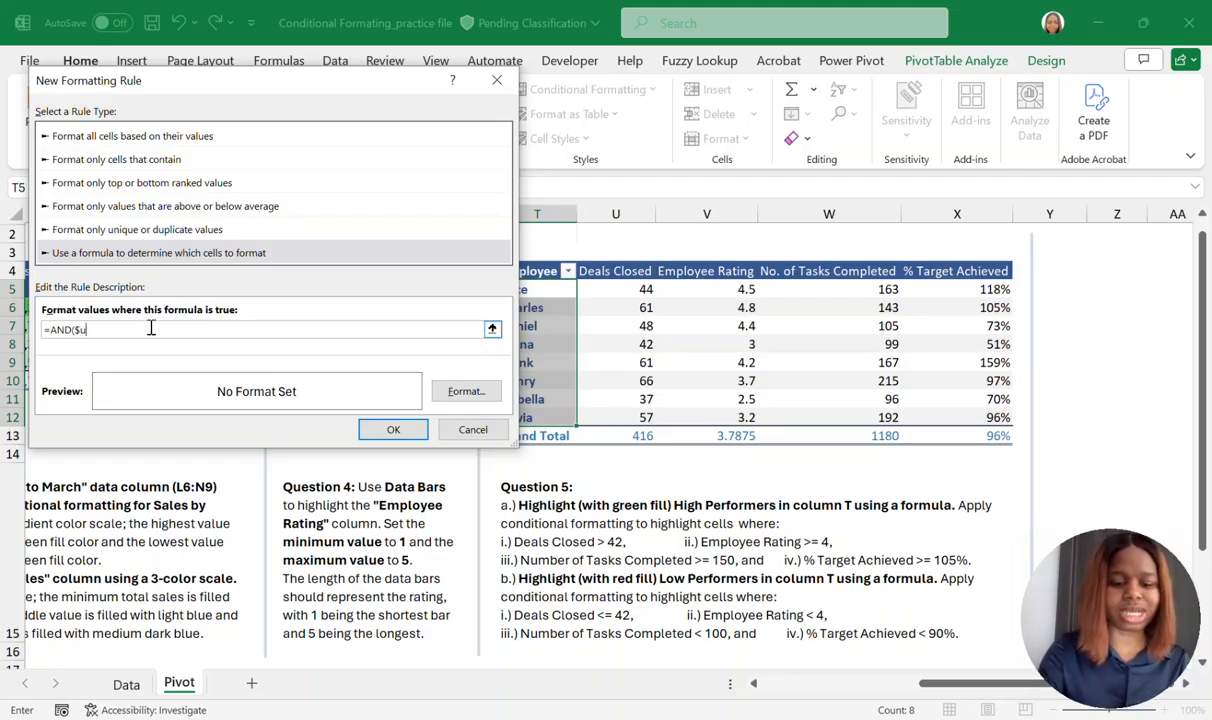
pyautogui.write('5')
pyautogui.press('BackSpace')
pyautogui.press('BackSpace')
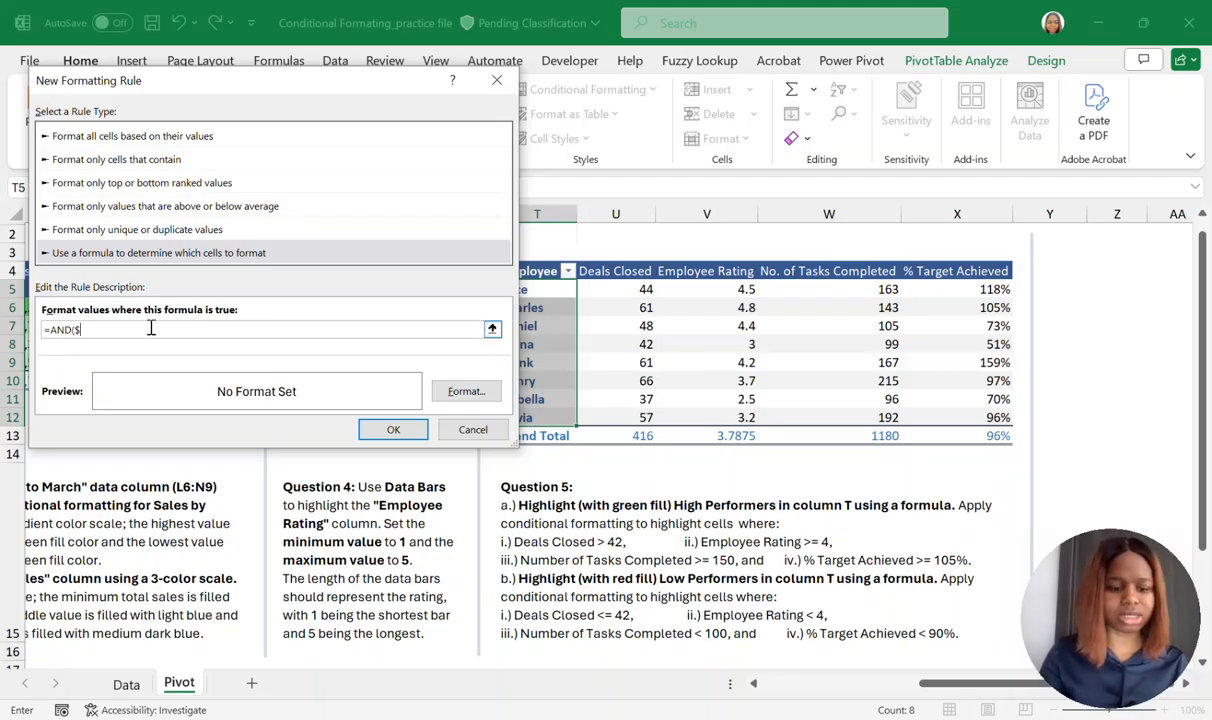
pyautogui.write('U')
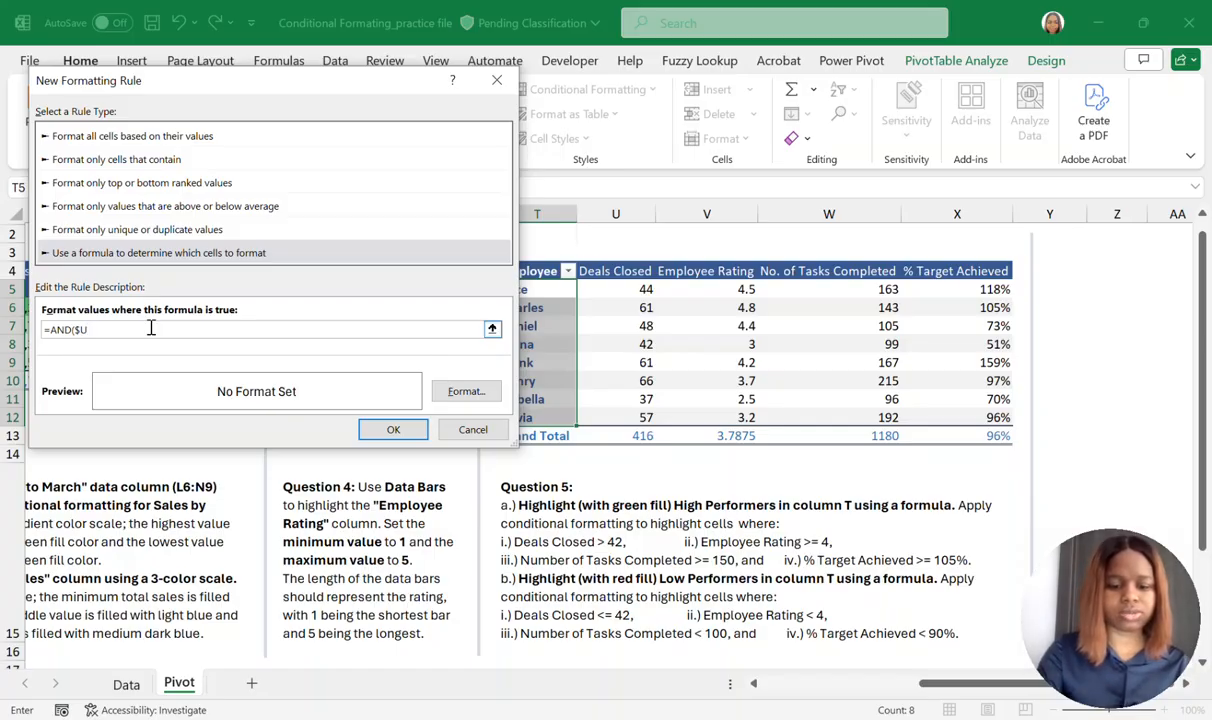
pyautogui.write('$')
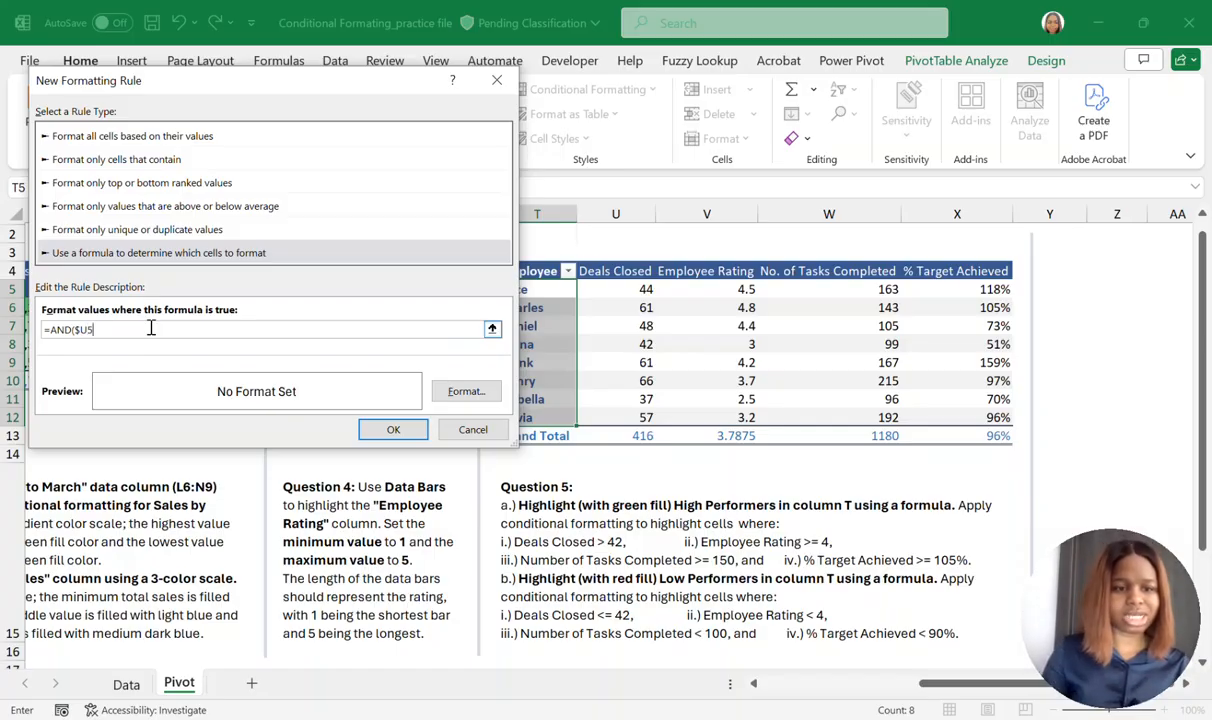
pyautogui.write('>')
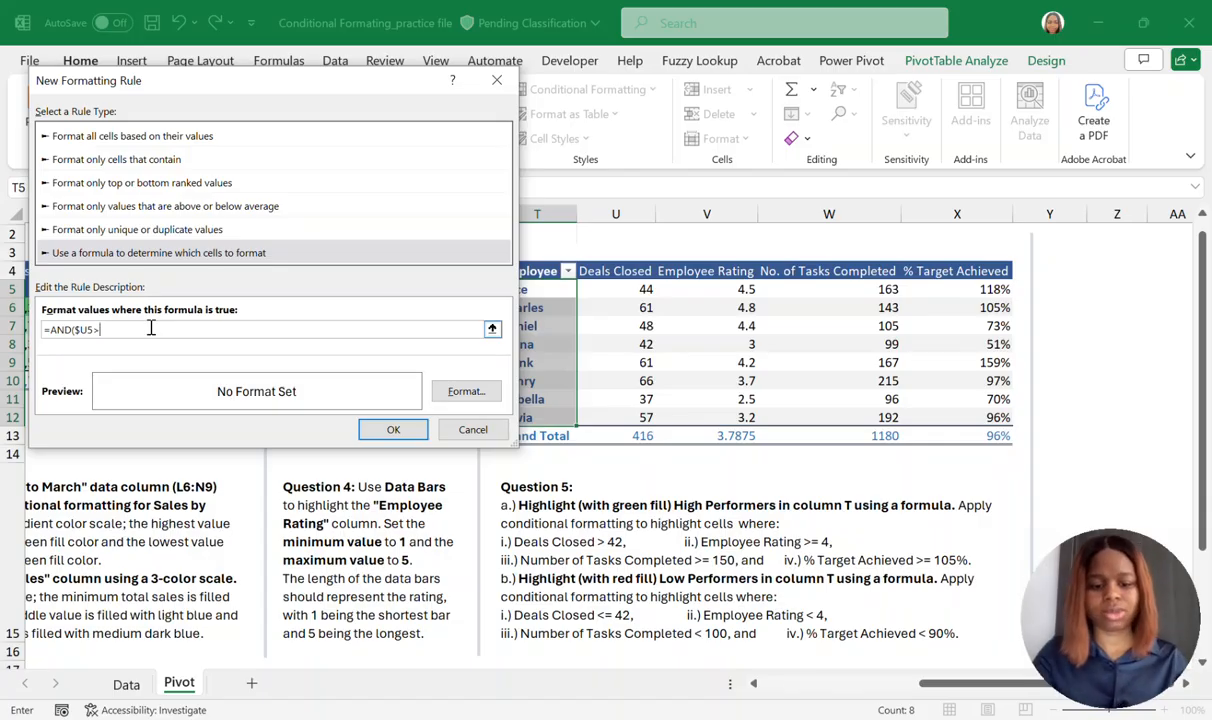
pyautogui.write('42,')
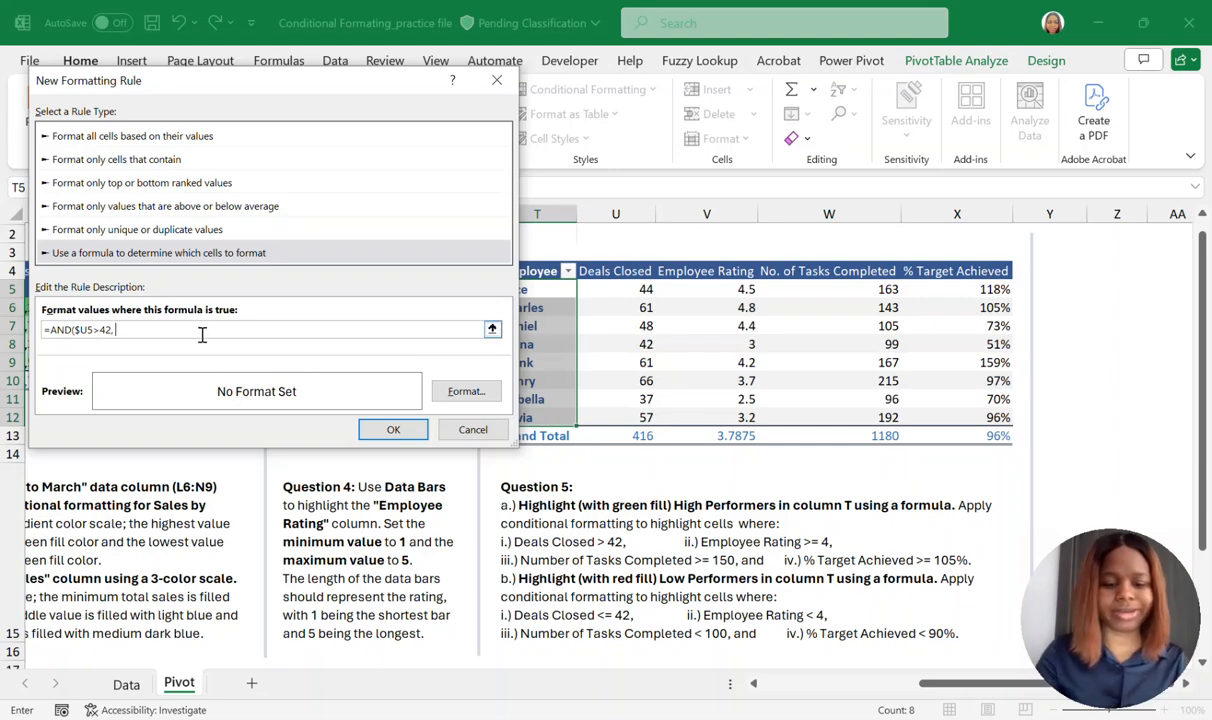
pyautogui.write('V5')
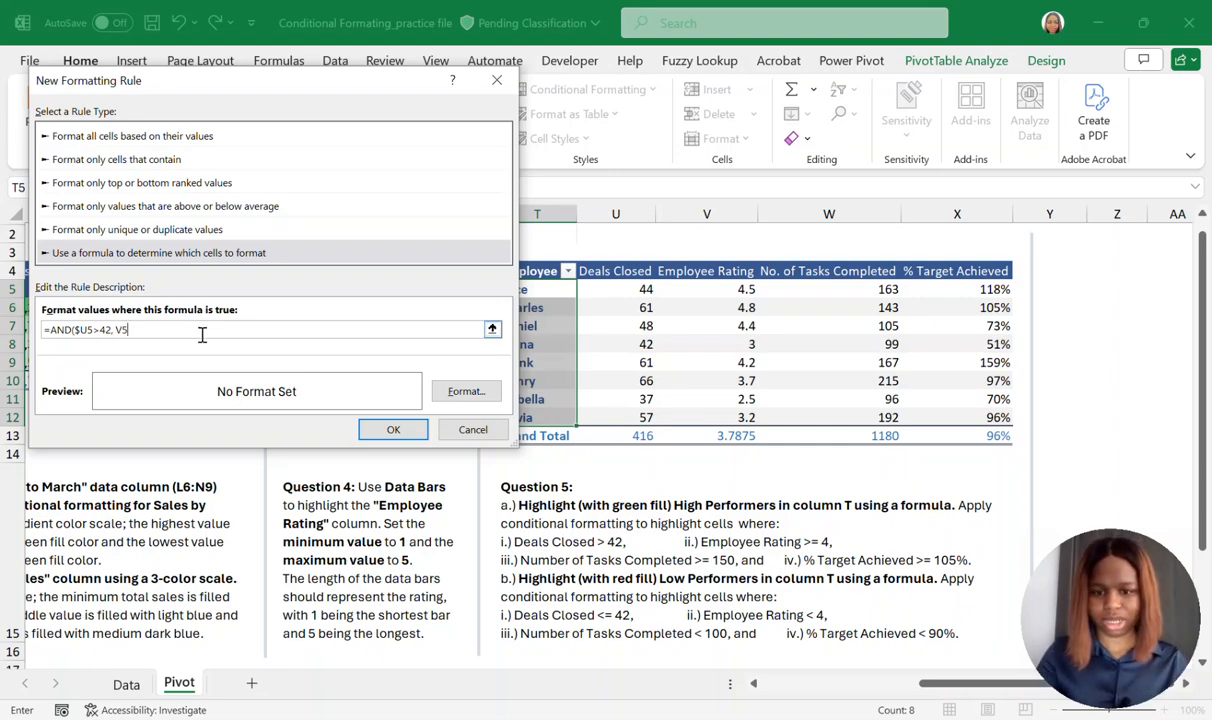
pyautogui.write('>=4,')
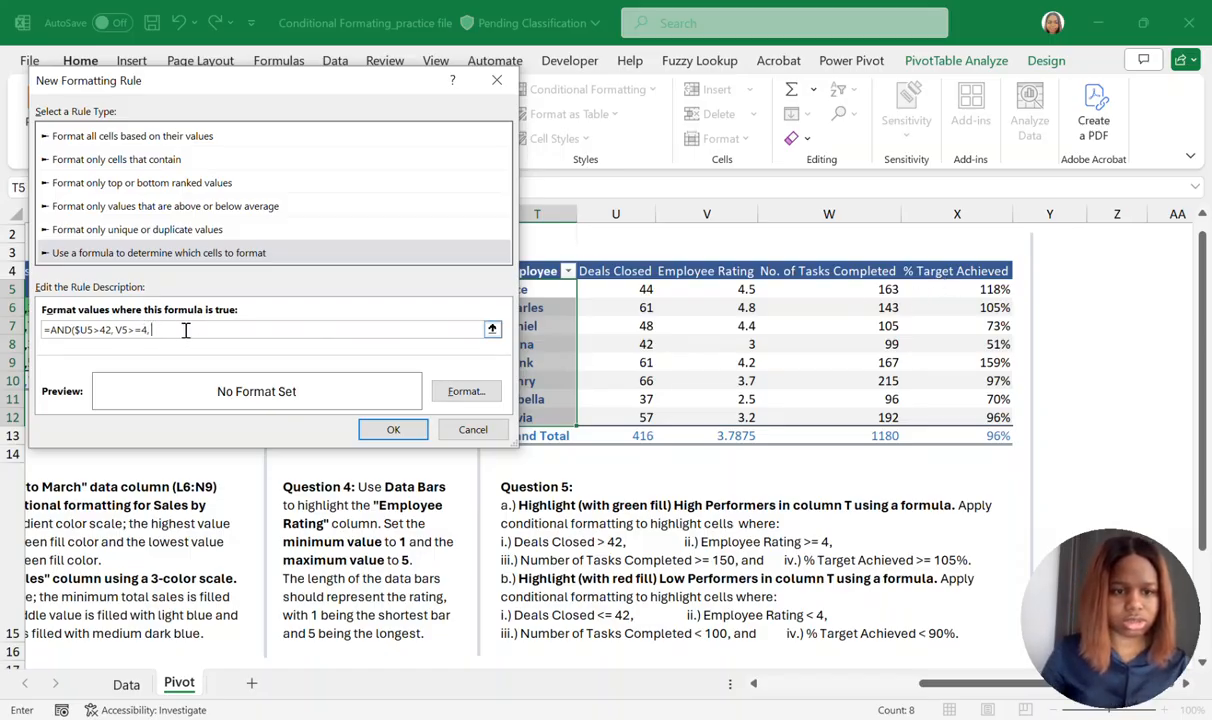
pyautogui.press('BackSpace')
pyautogui.press('BackSpace')
pyautogui.press('BackSpace')
pyautogui.press('BackSpace')
pyautogui.press('BackSpace')
pyautogui.press('BackSpace')
pyautogui.press('BackSpace')
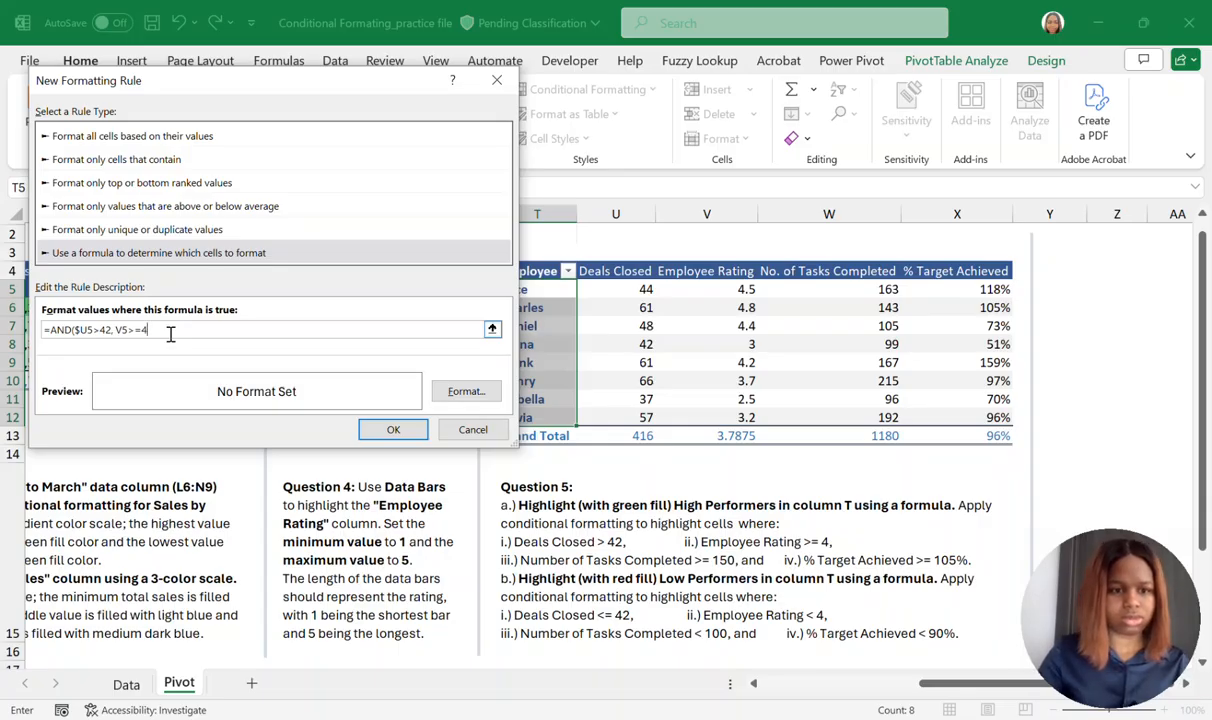
# Add the Employee Rating condition $V5>=4 to the AND formula and start the tasks condition with the column reference $W.
pyautogui.write('$')
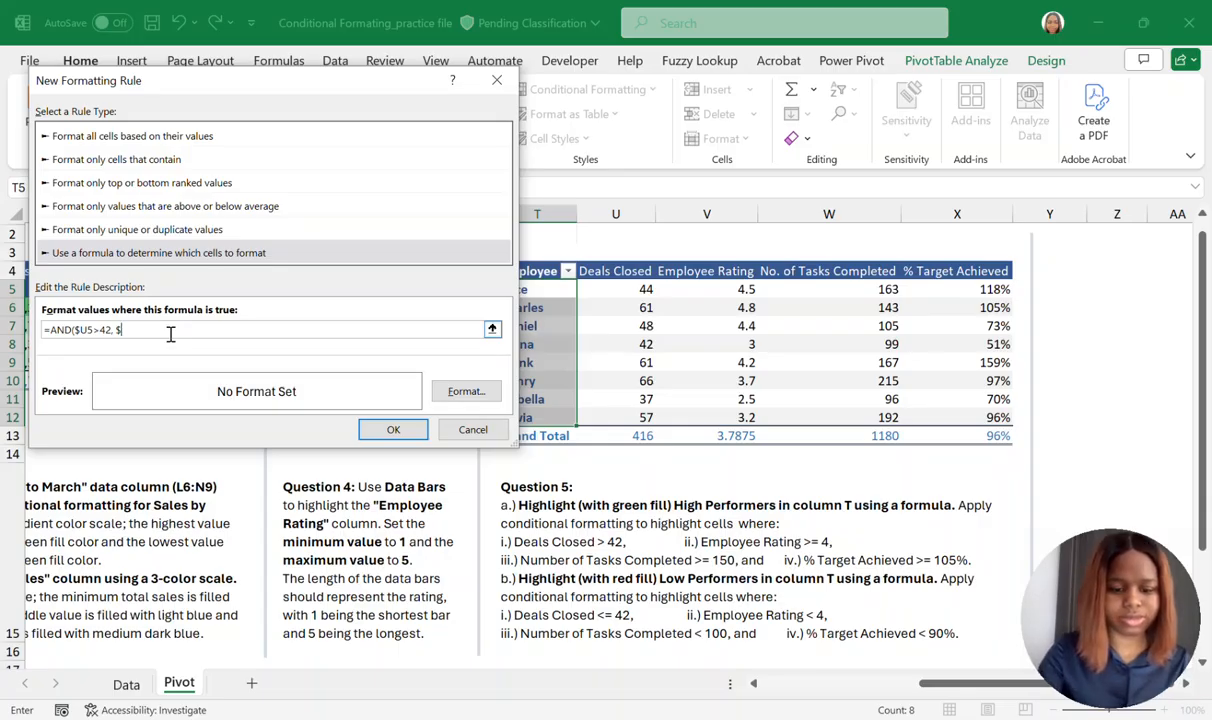
pyautogui.write('V5')
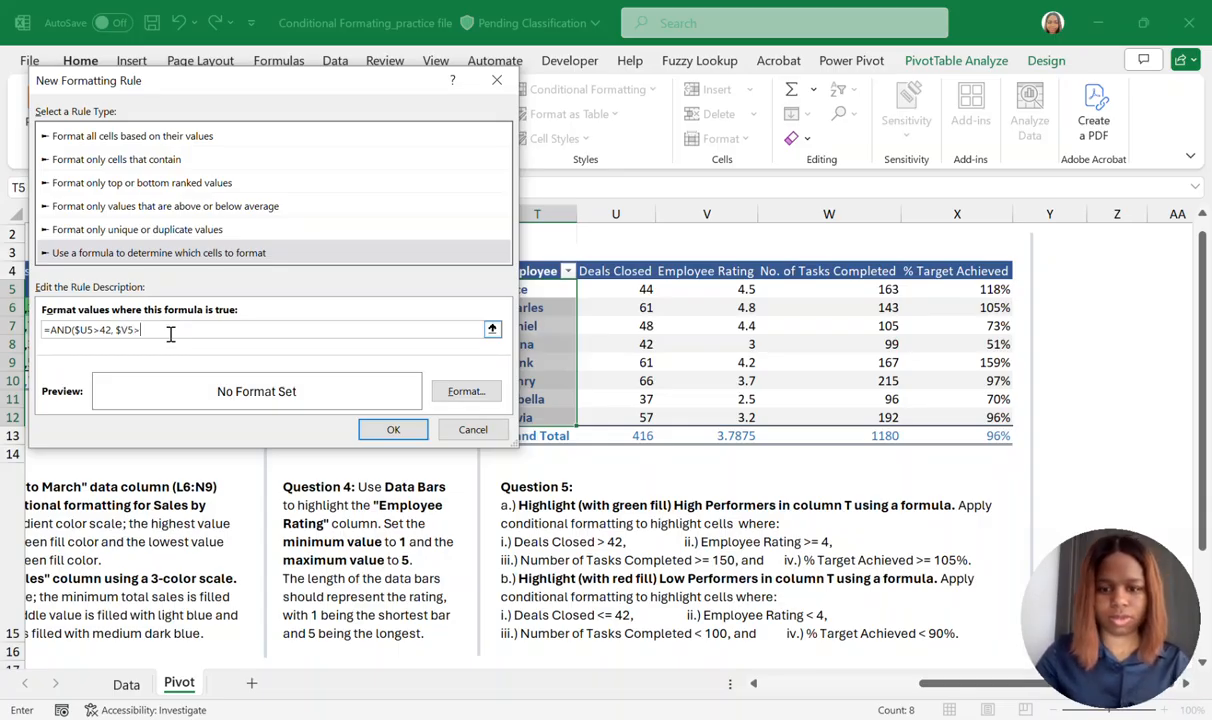
pyautogui.write('>=4')
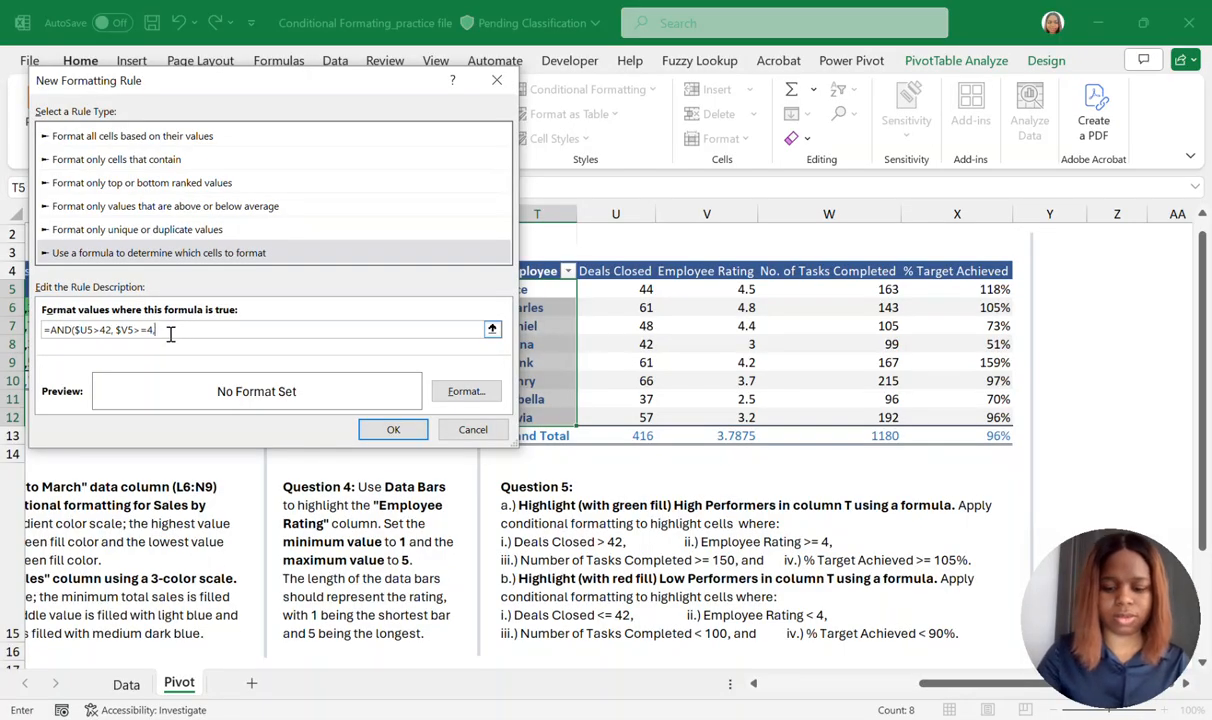
pyautogui.write(', $')
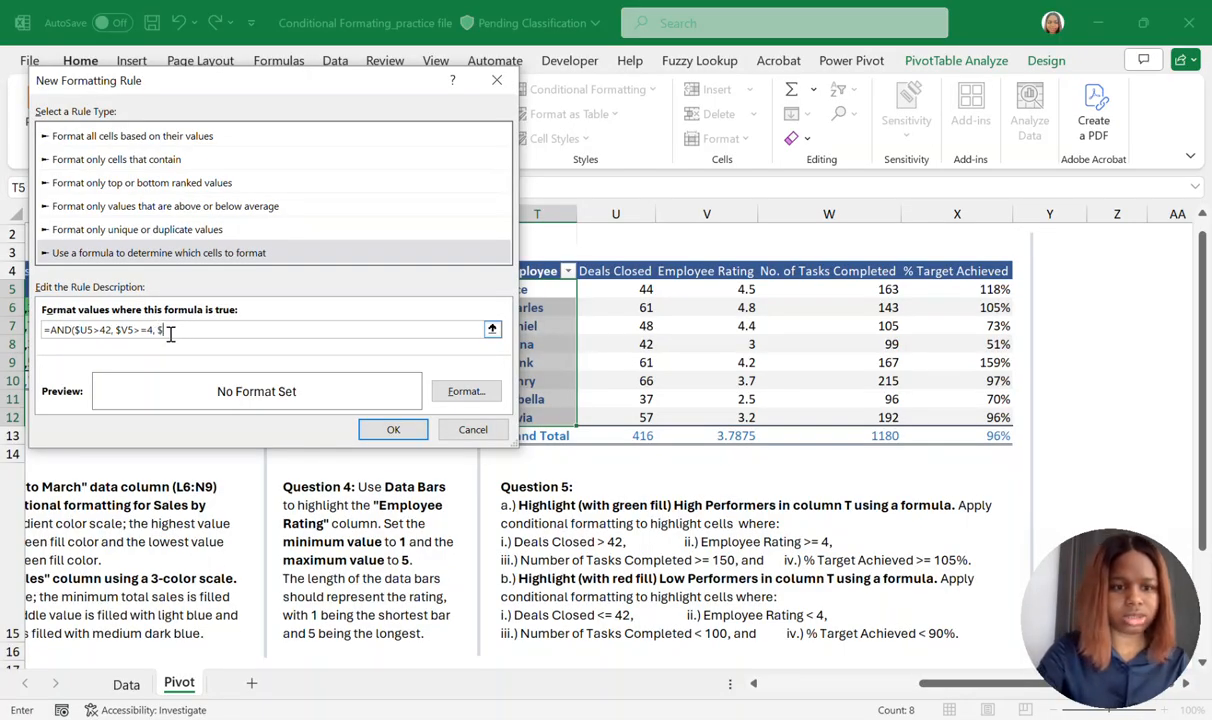
pyautogui.write('W')
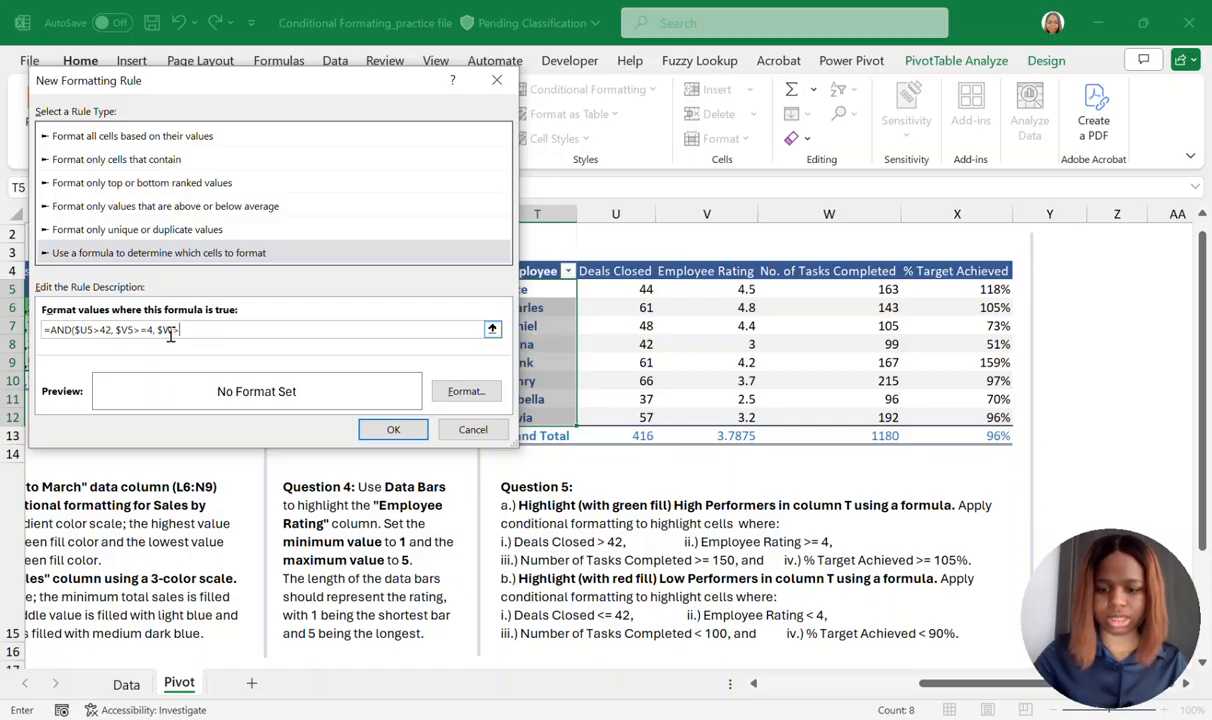
pyautogui.write('5>=150,')
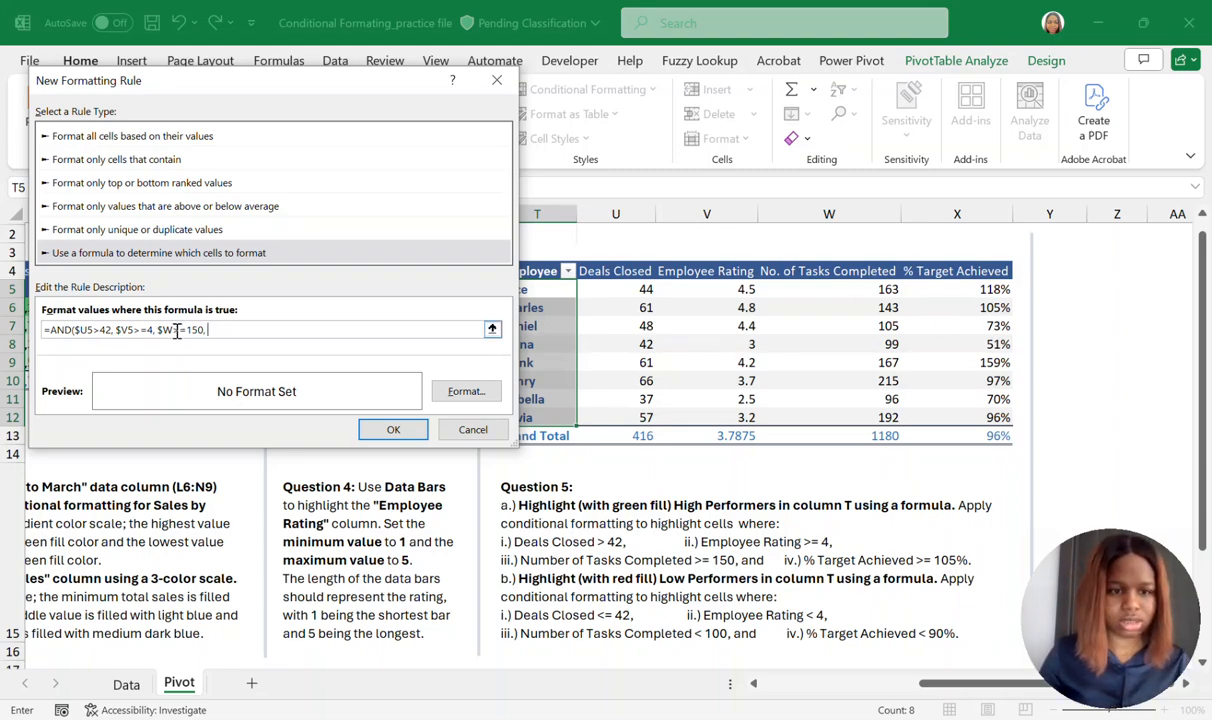
pyautogui.press('BackSpace')
pyautogui.press('BackSpace')
pyautogui.press('BackSpace')
pyautogui.press('BackSpace')
pyautogui.press('BackSpace')
pyautogui.press('BackSpace')
pyautogui.press('BackSpace')
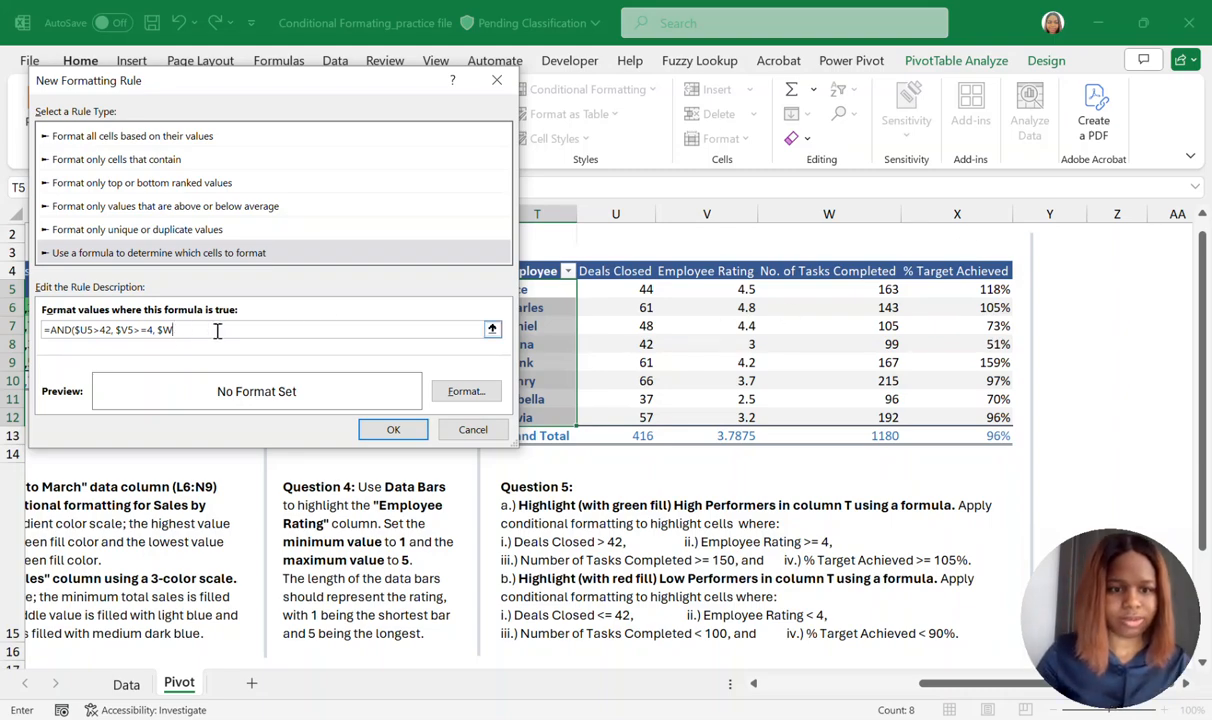
# Complete the tasks condition in the AND formula as $W5>=150, followed by a comma.
pyautogui.write('5')
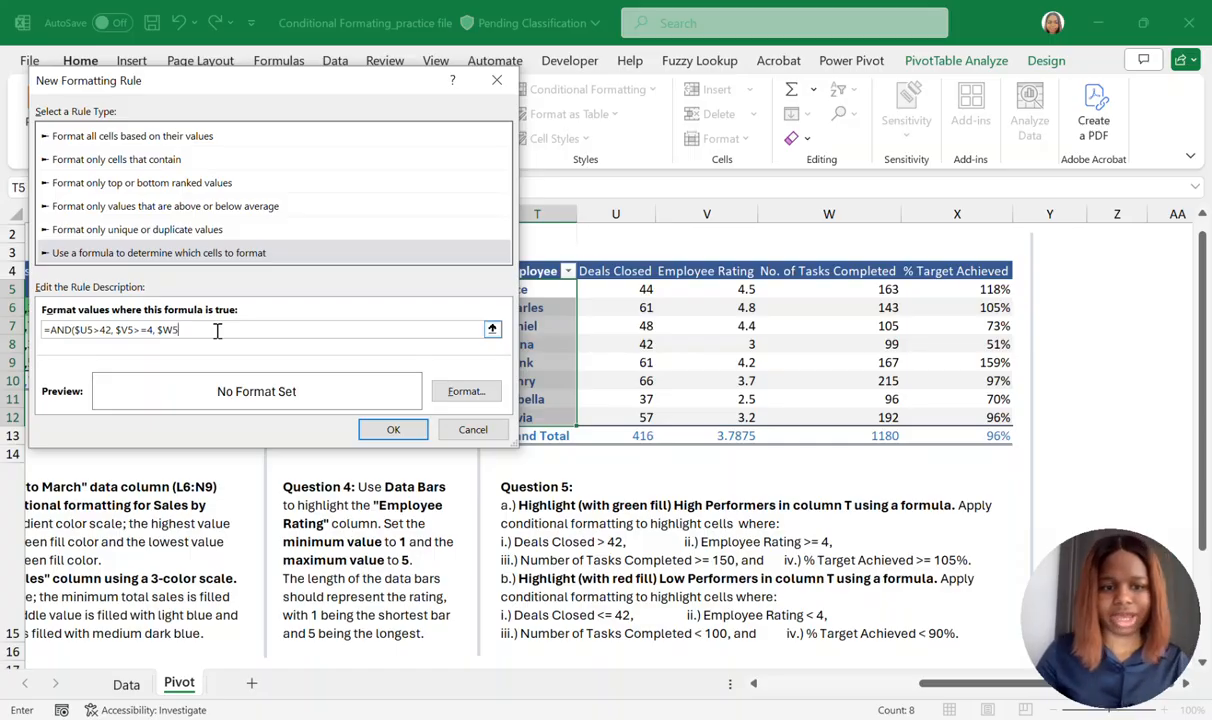
pyautogui.write('>=')
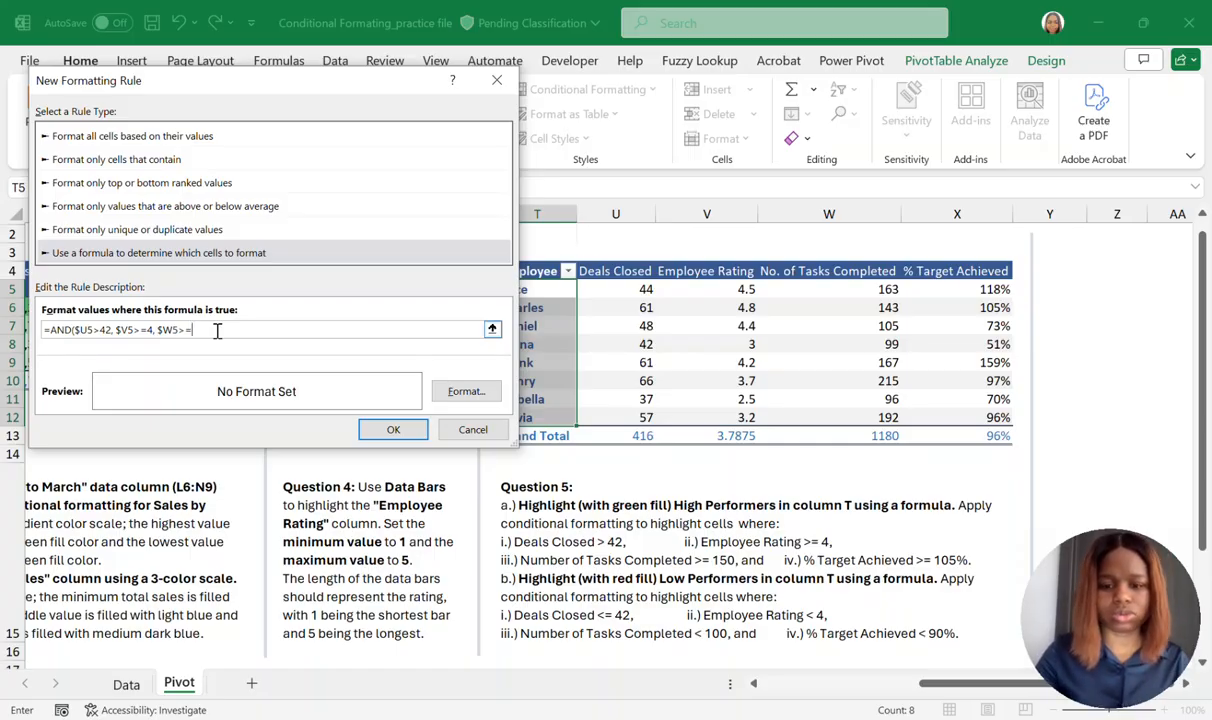
pyautogui.write('15')
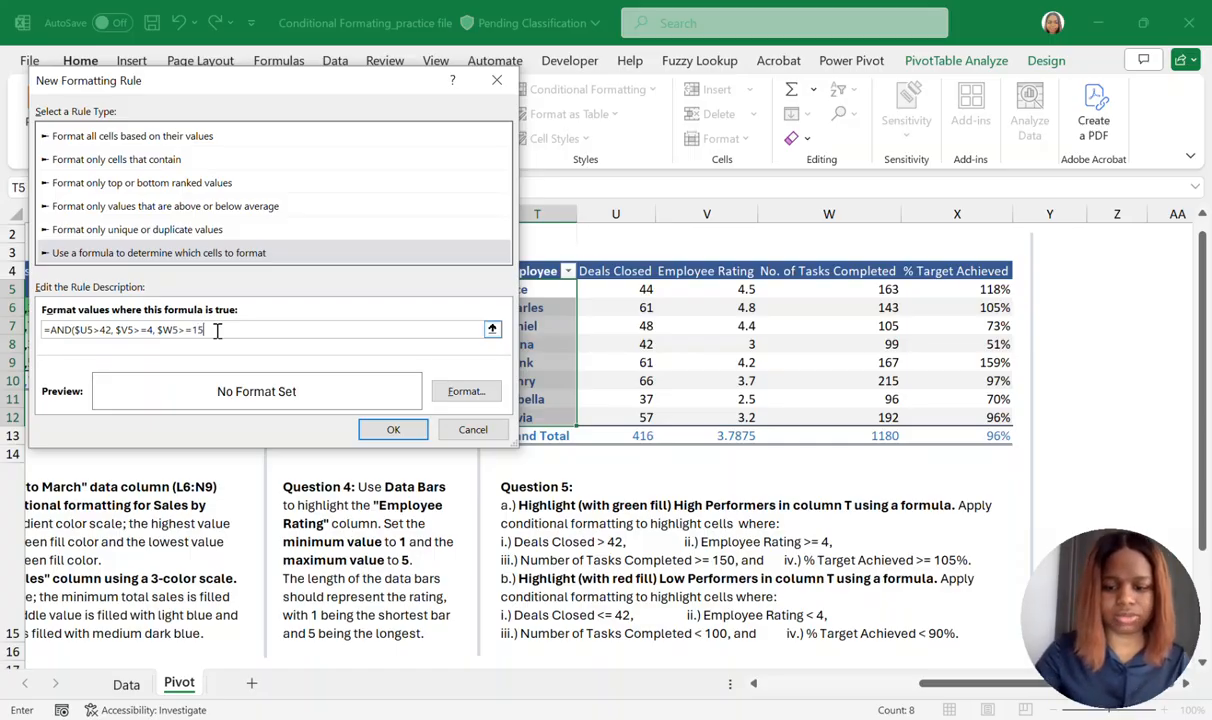
pyautogui.write('0,')
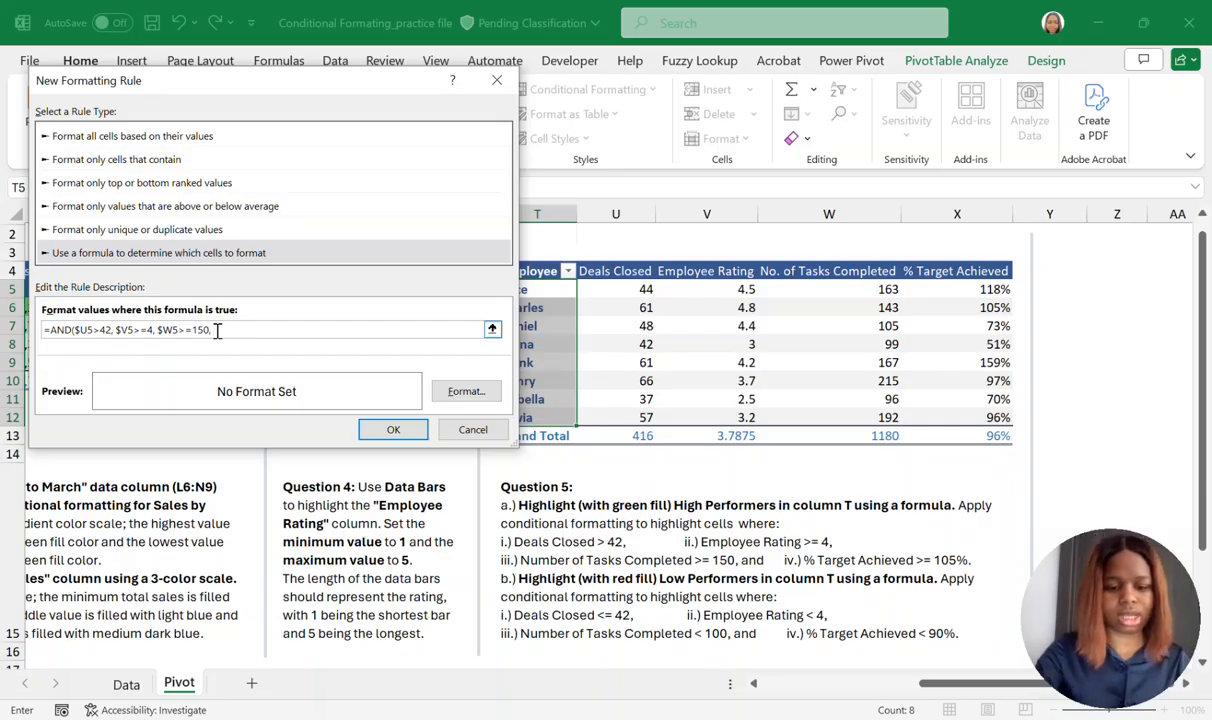
# Add the target condition $X5>=105% to the high-performer formula and close the AND function.
pyautogui.write(' $')
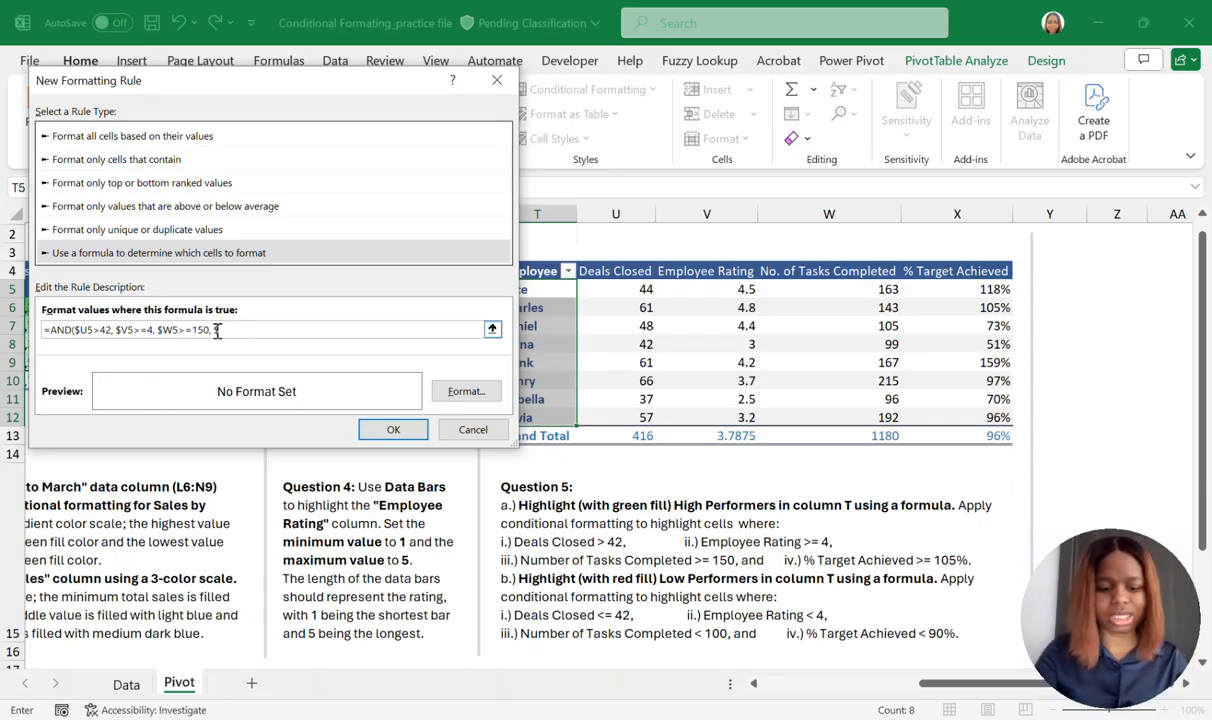
pyautogui.write('X')
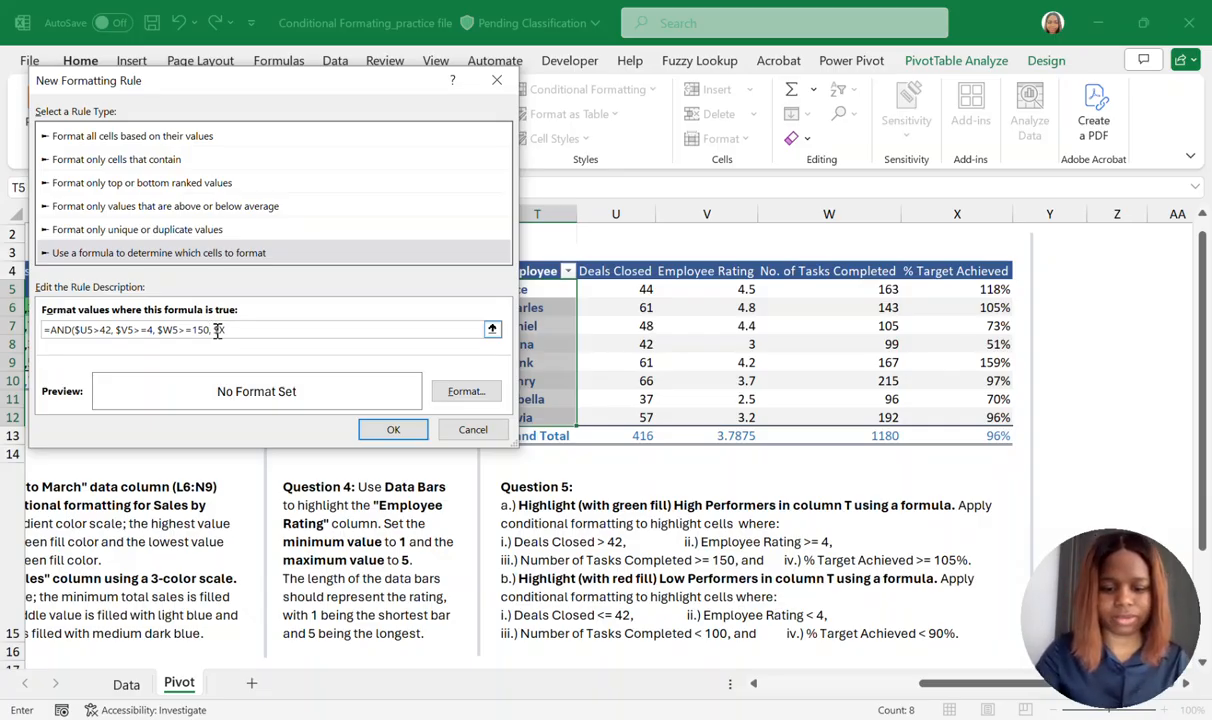
pyautogui.write('5>')
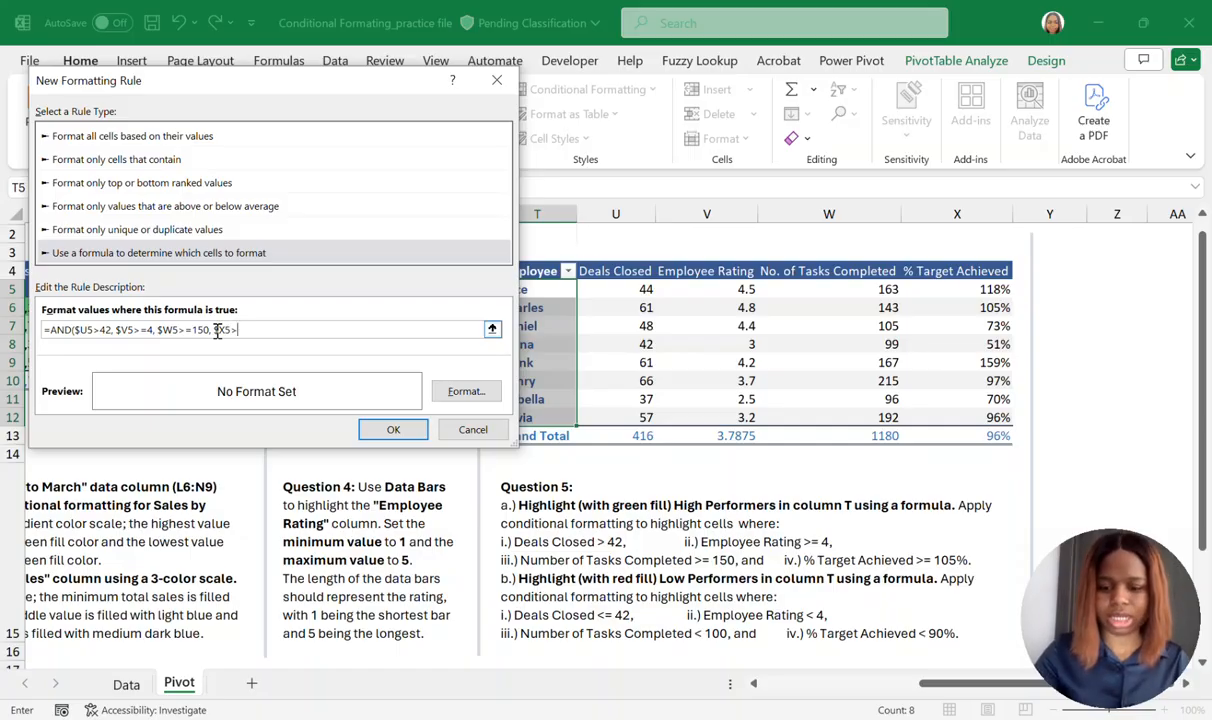
pyautogui.write('=10')
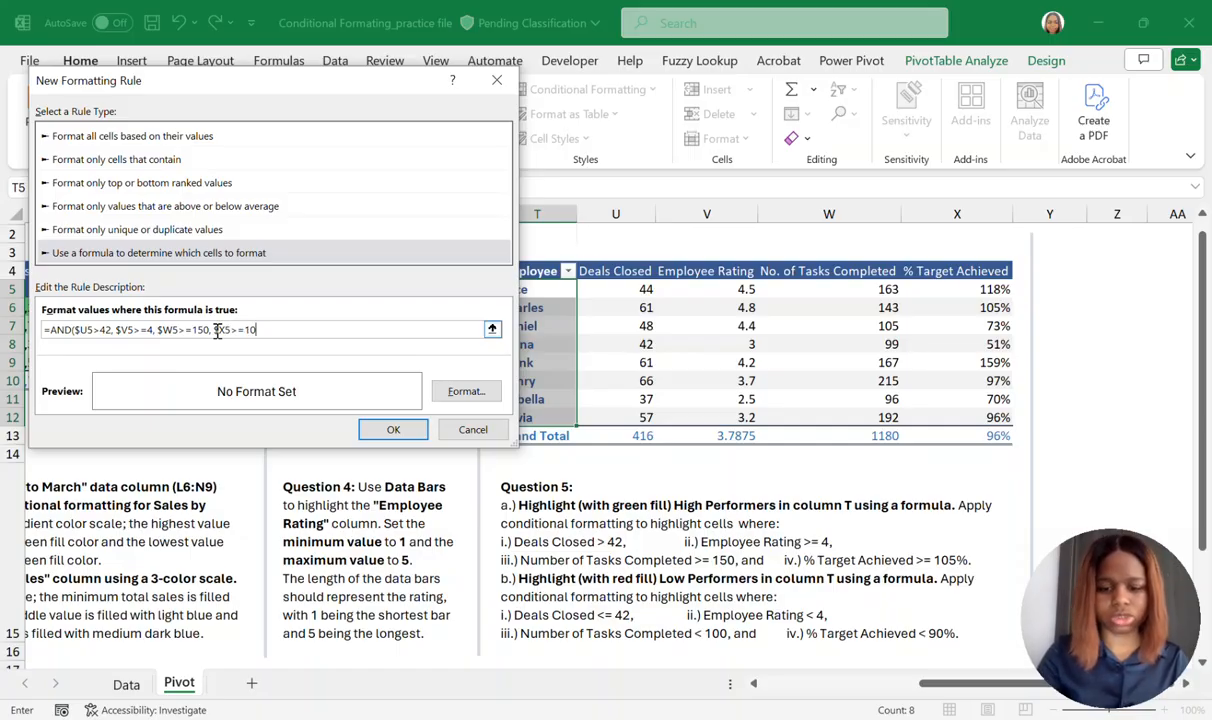
pyautogui.write('5%')
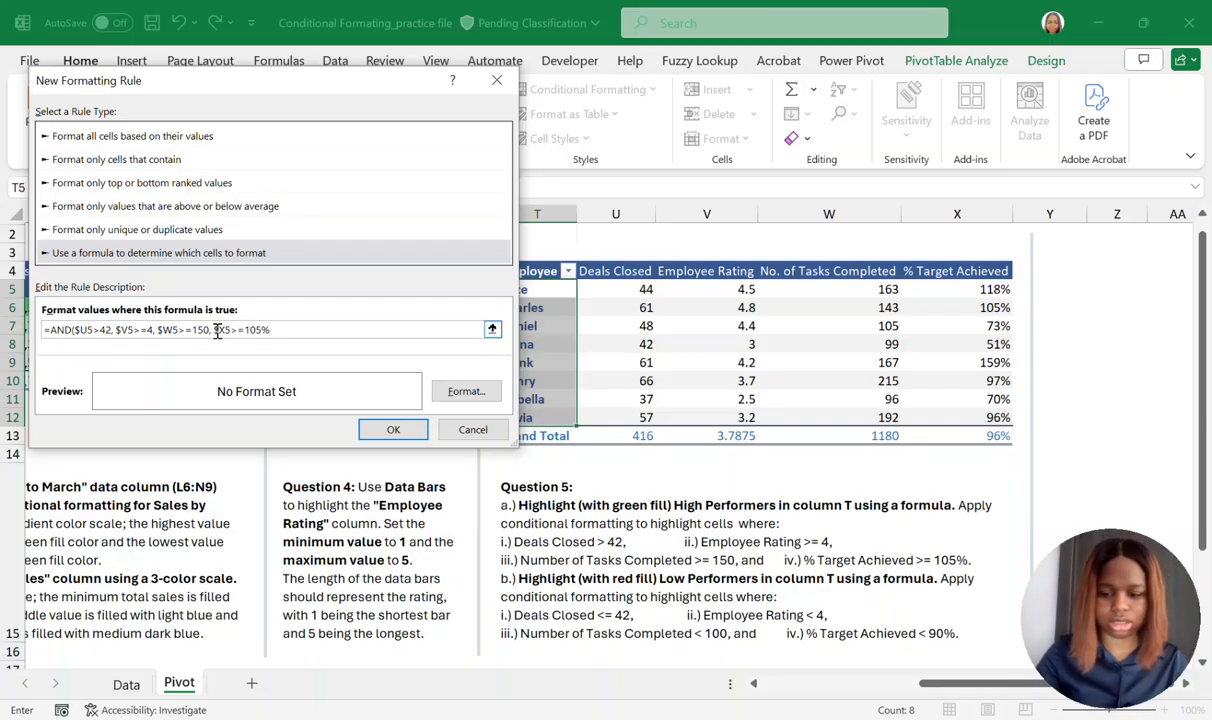
pyautogui.write(')')
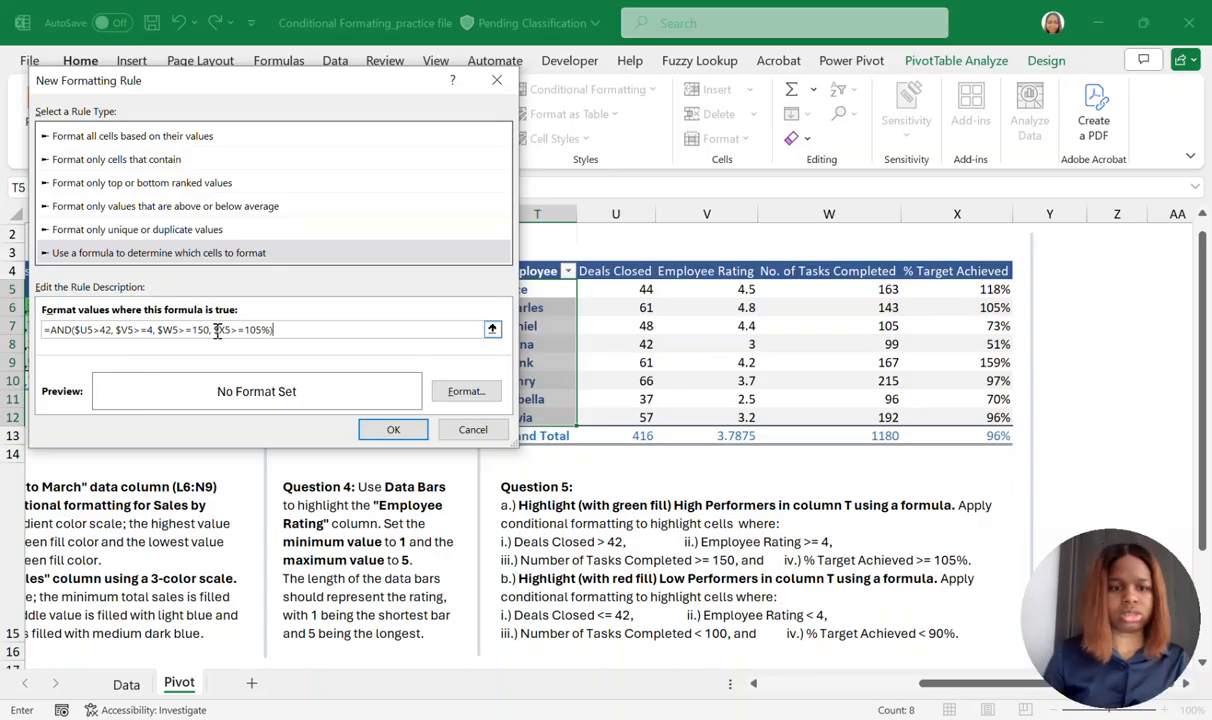
# Give the high-performer rule a light green background fill and apply the rule to T5:T12.
pyautogui.click(463, 393)
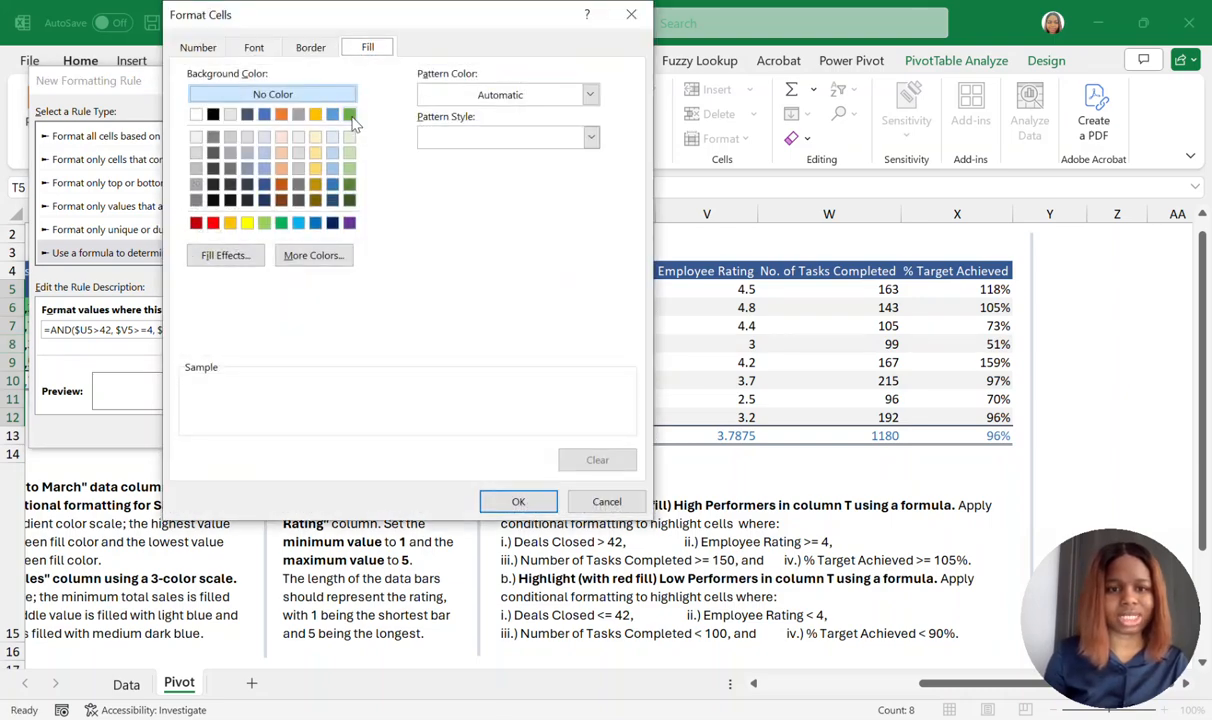
pyautogui.click(351, 140)
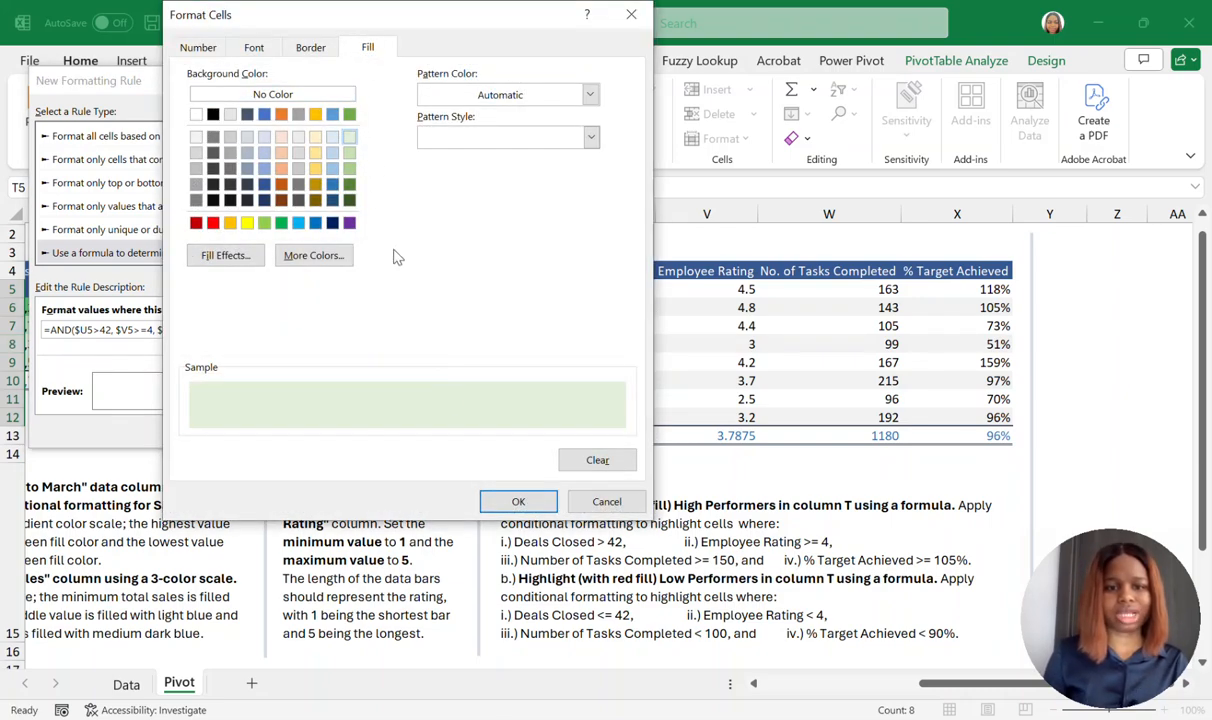
pyautogui.click(518, 503)
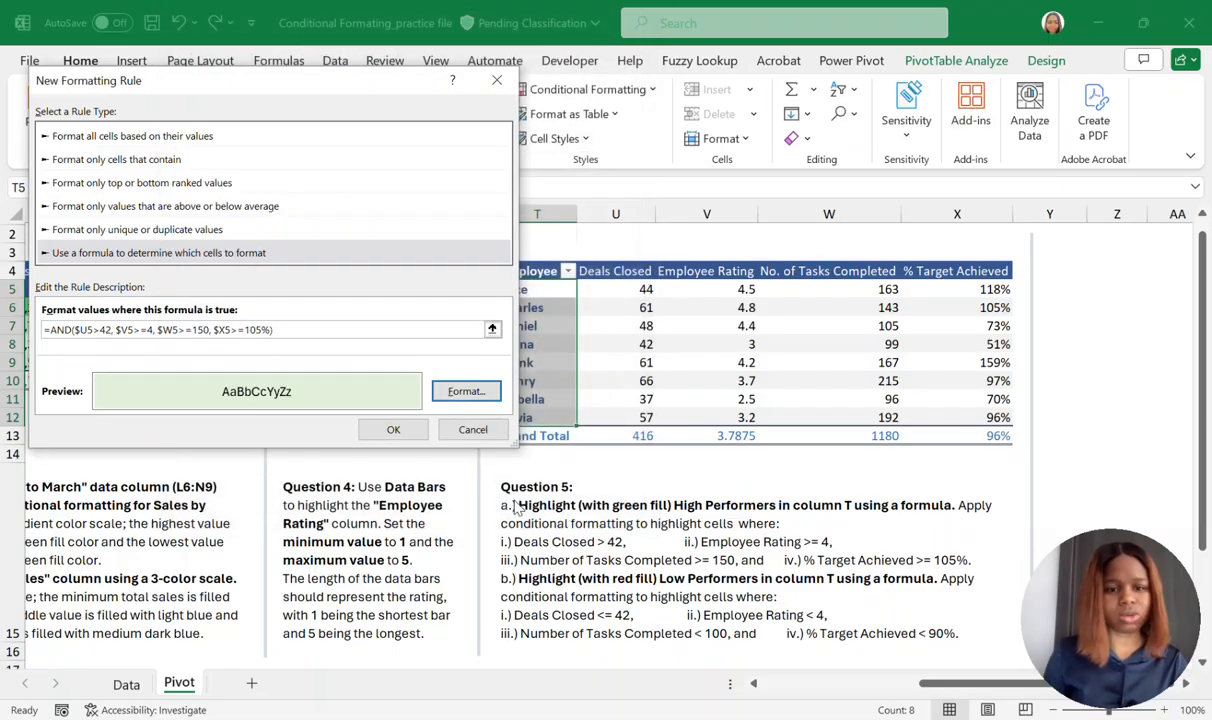
pyautogui.click(376, 430)
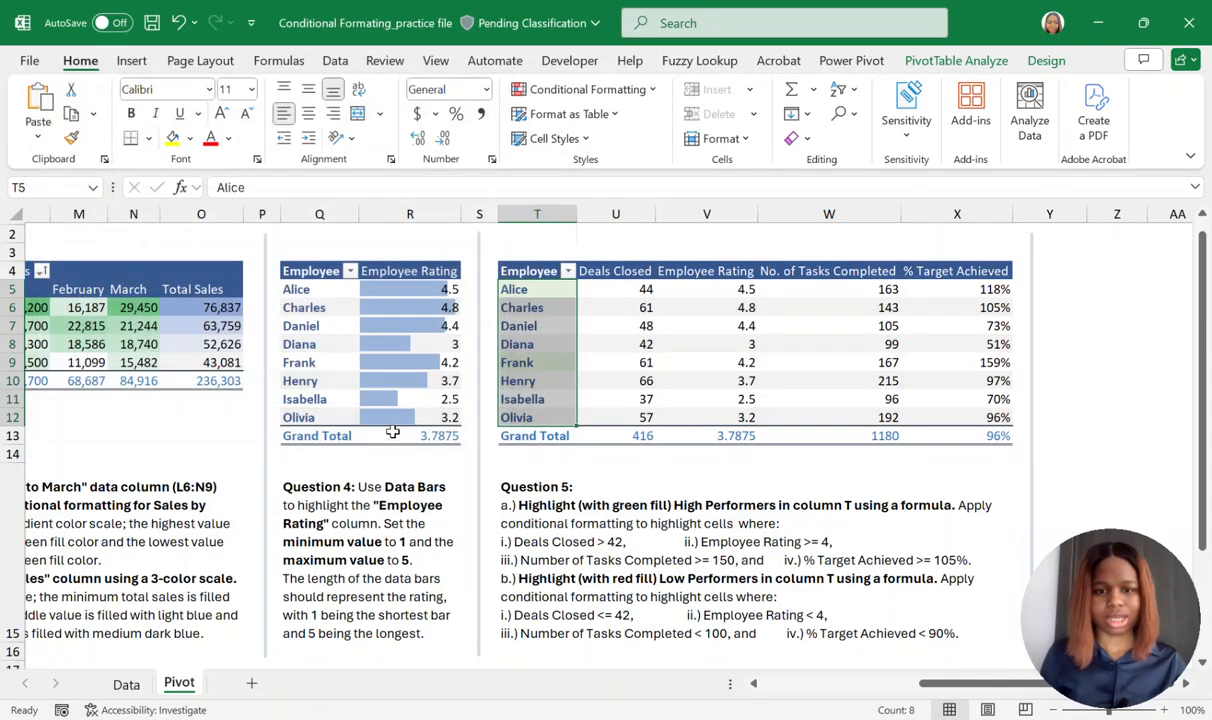
# Check the green-filled employee cells in column T and read the low-performer criteria in part b of Question 5.
pyautogui.click(548, 289)
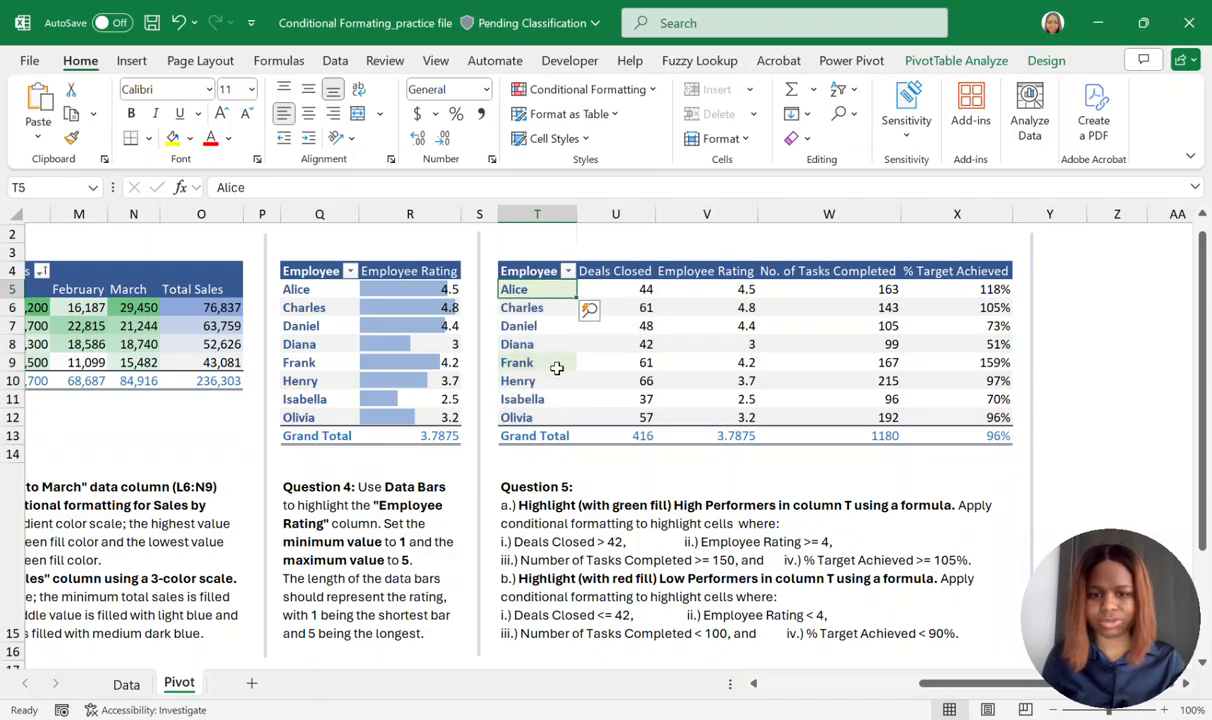
pyautogui.click(558, 364)
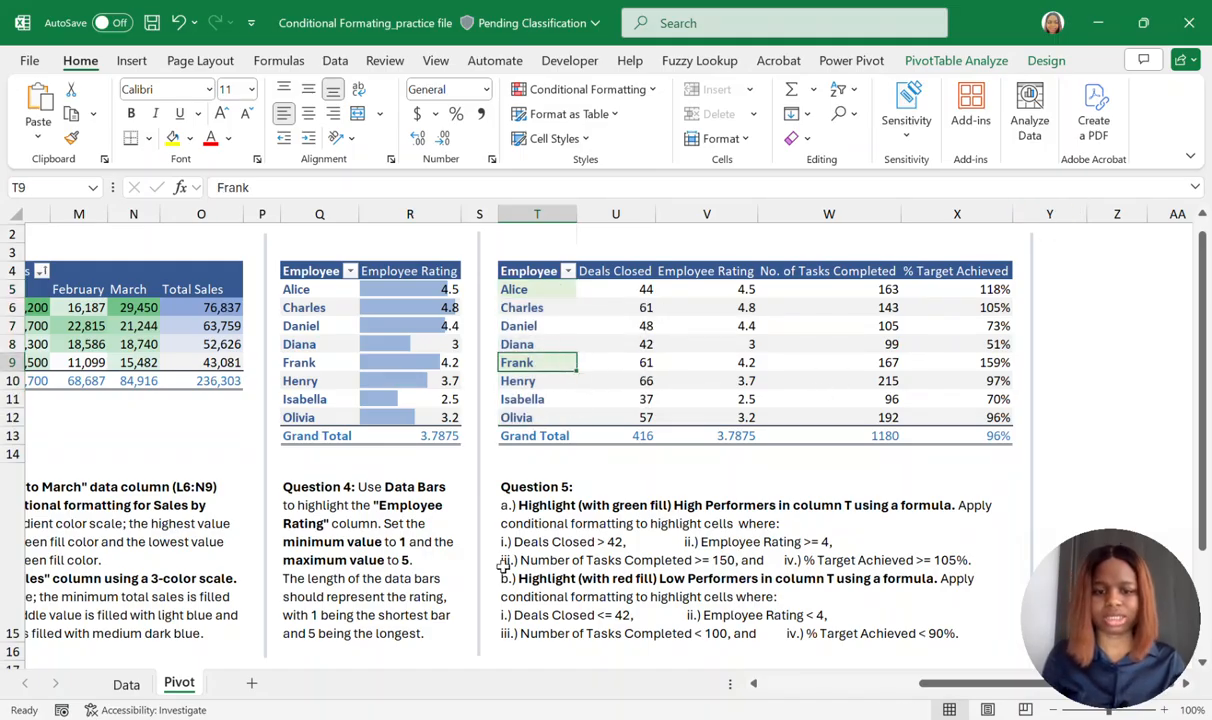
pyautogui.click(593, 607)
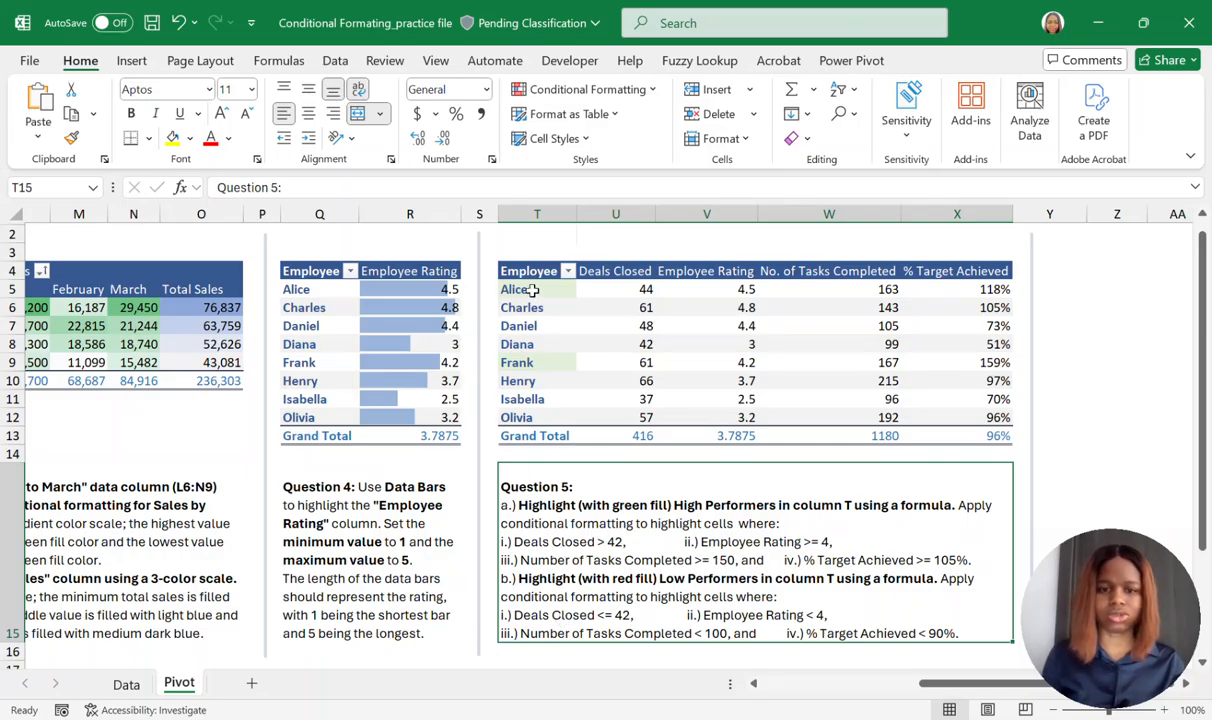
# Start another conditional formatting rule for T5:T12 that uses a formula to determine which cells to format.
pyautogui.moveTo(508, 289); pyautogui.dragTo(530, 417)
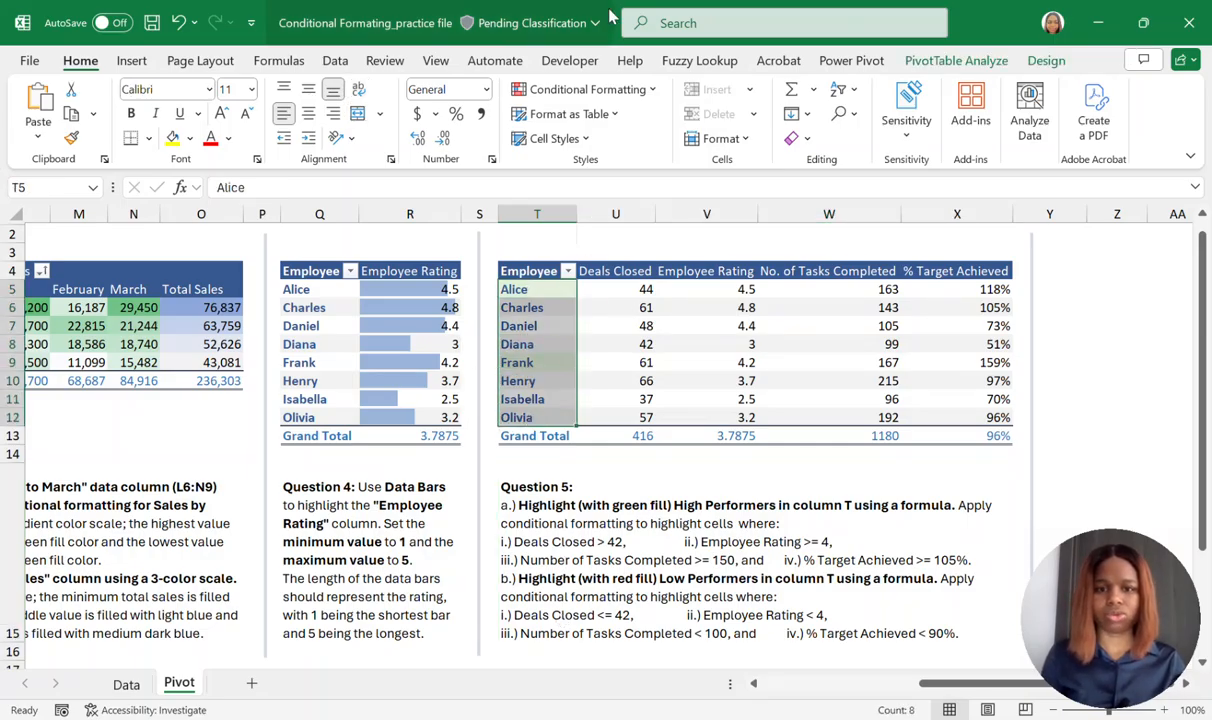
pyautogui.click(585, 92)
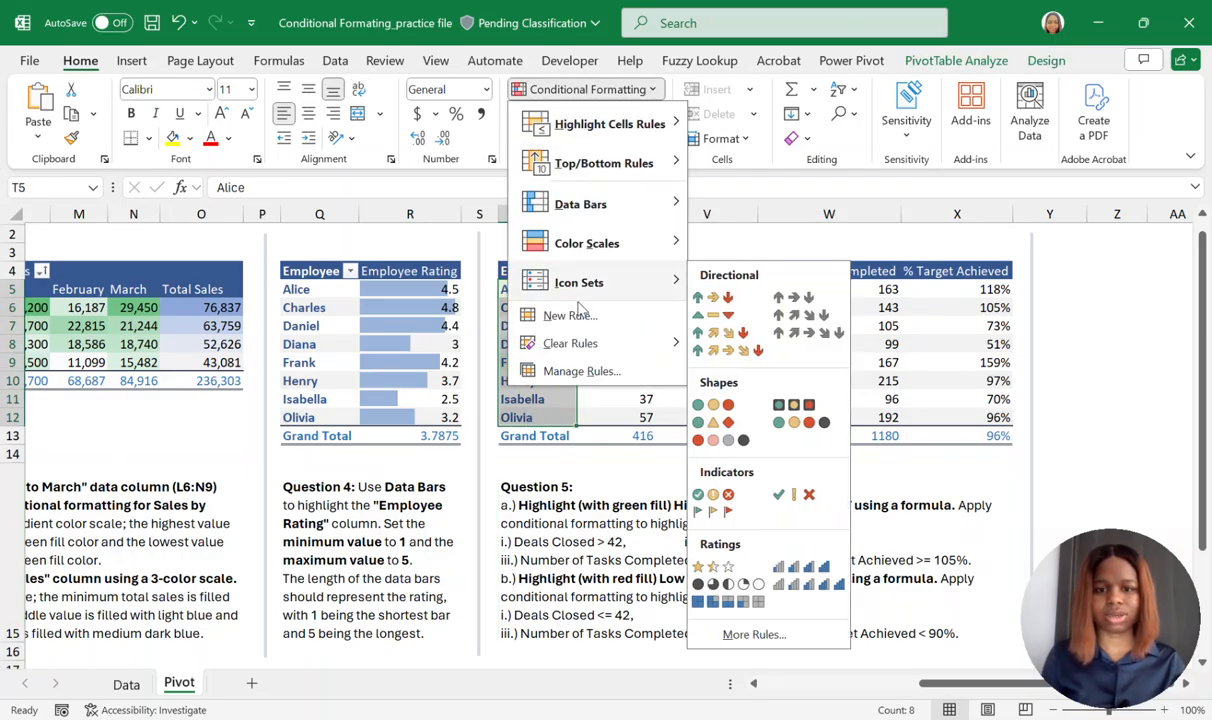
pyautogui.click(576, 315)
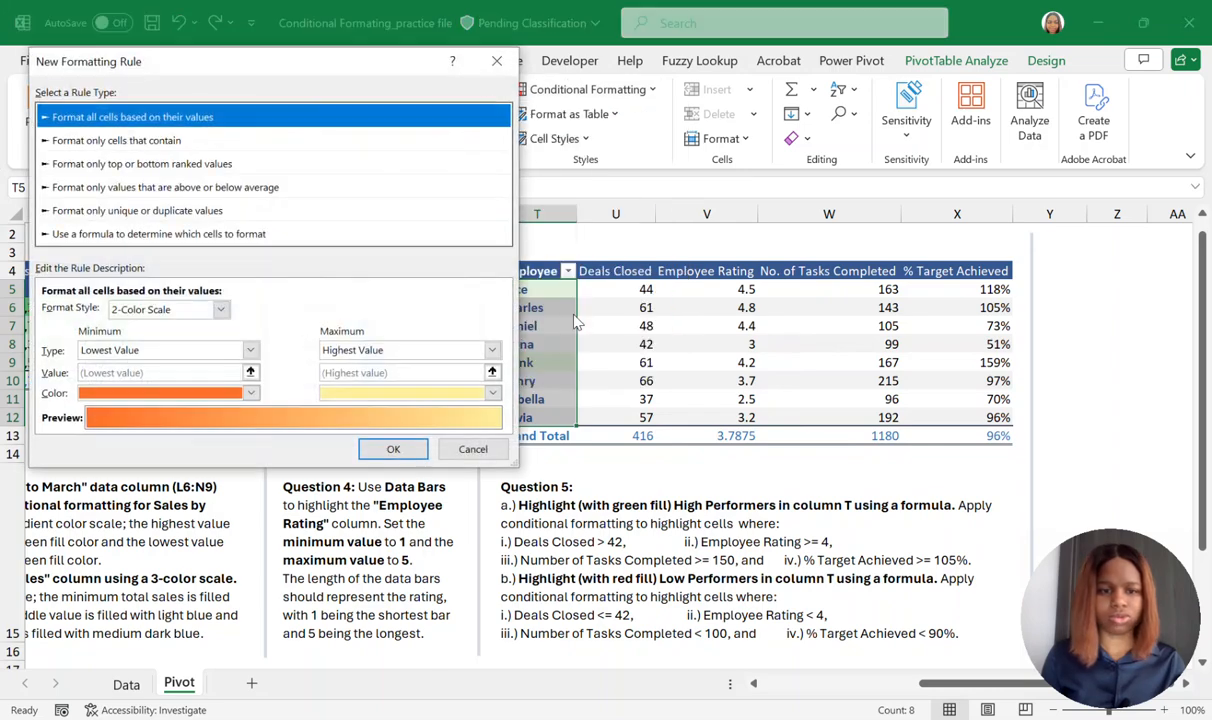
pyautogui.click(148, 236)
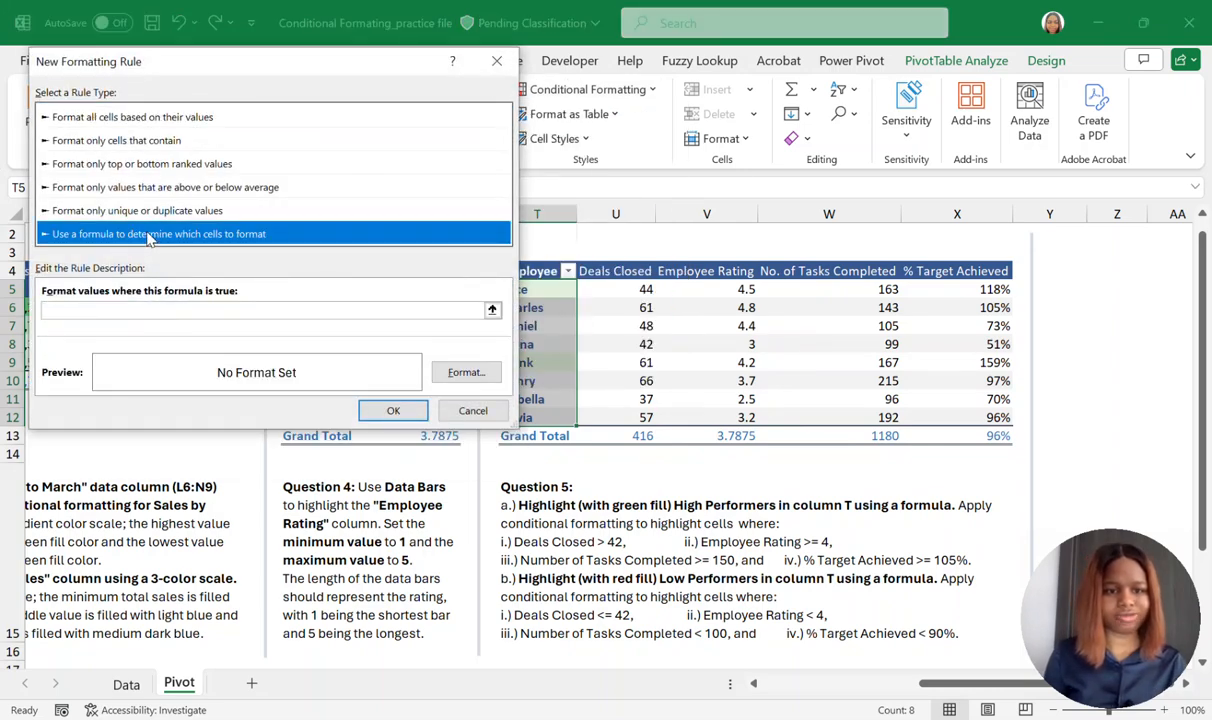
# Begin the low-performer rule formula with the AND function and the Deals Closed condition: =AND($U5<=42.
pyautogui.click(54, 314)
pyautogui.write('=')
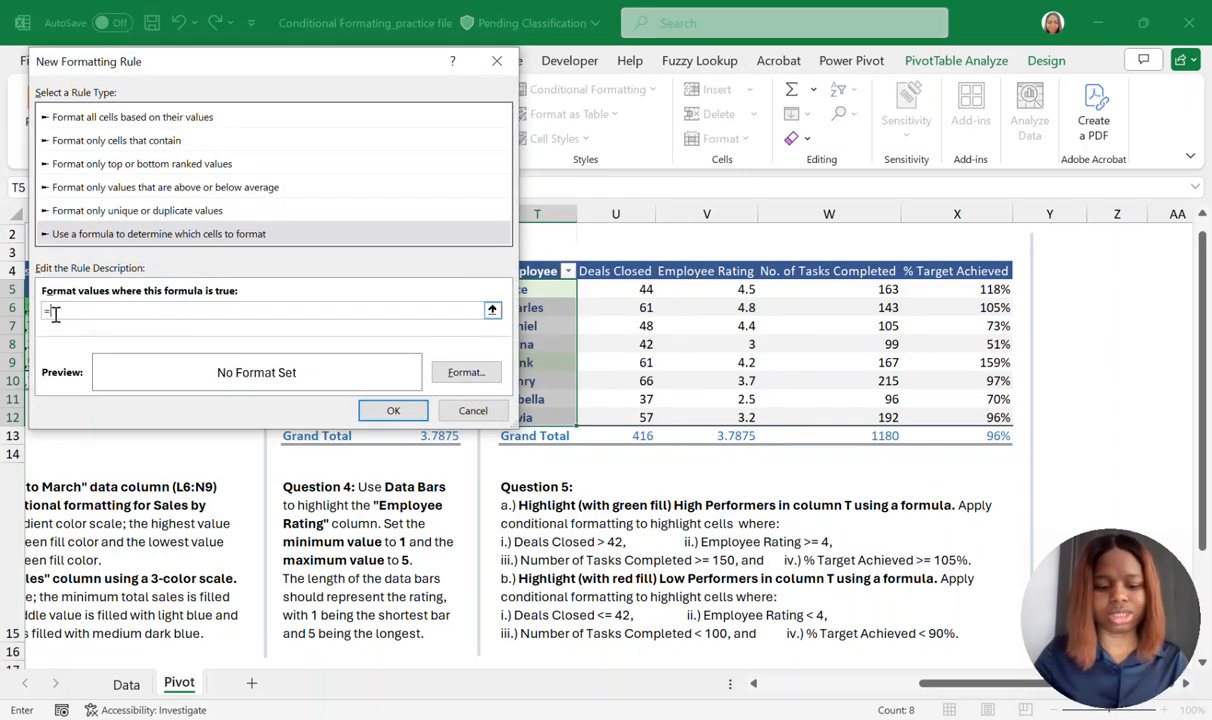
pyautogui.write('AND')
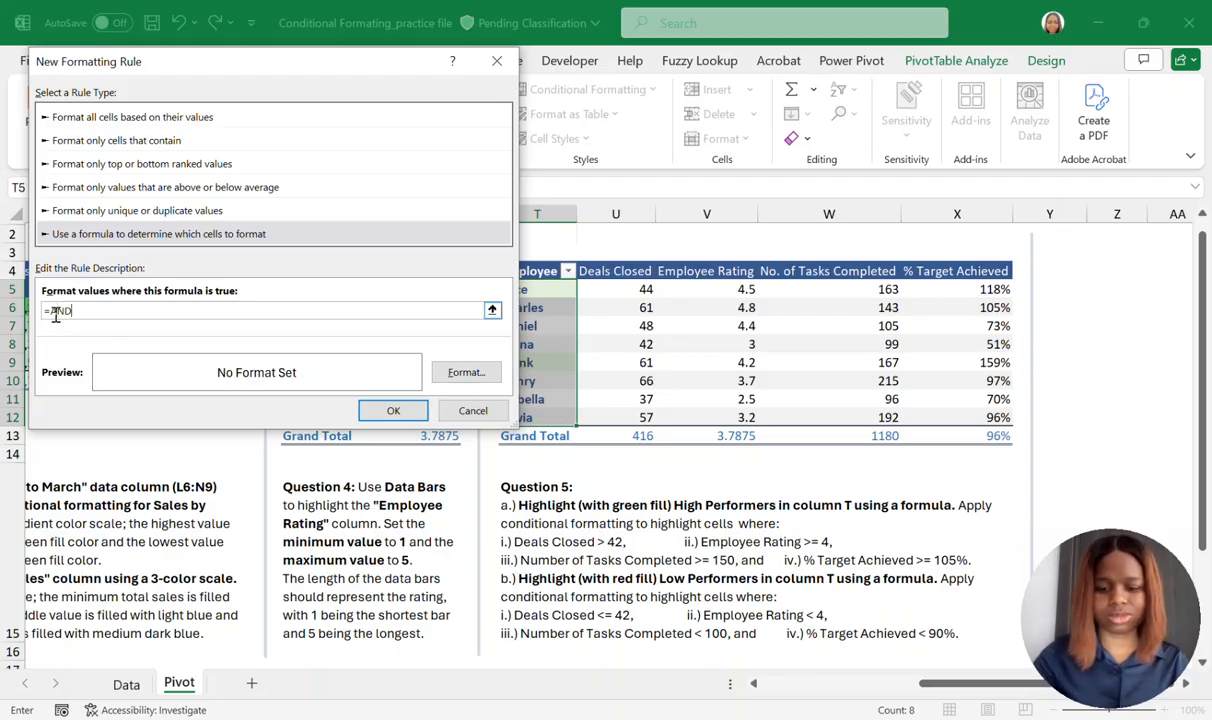
pyautogui.write('($')
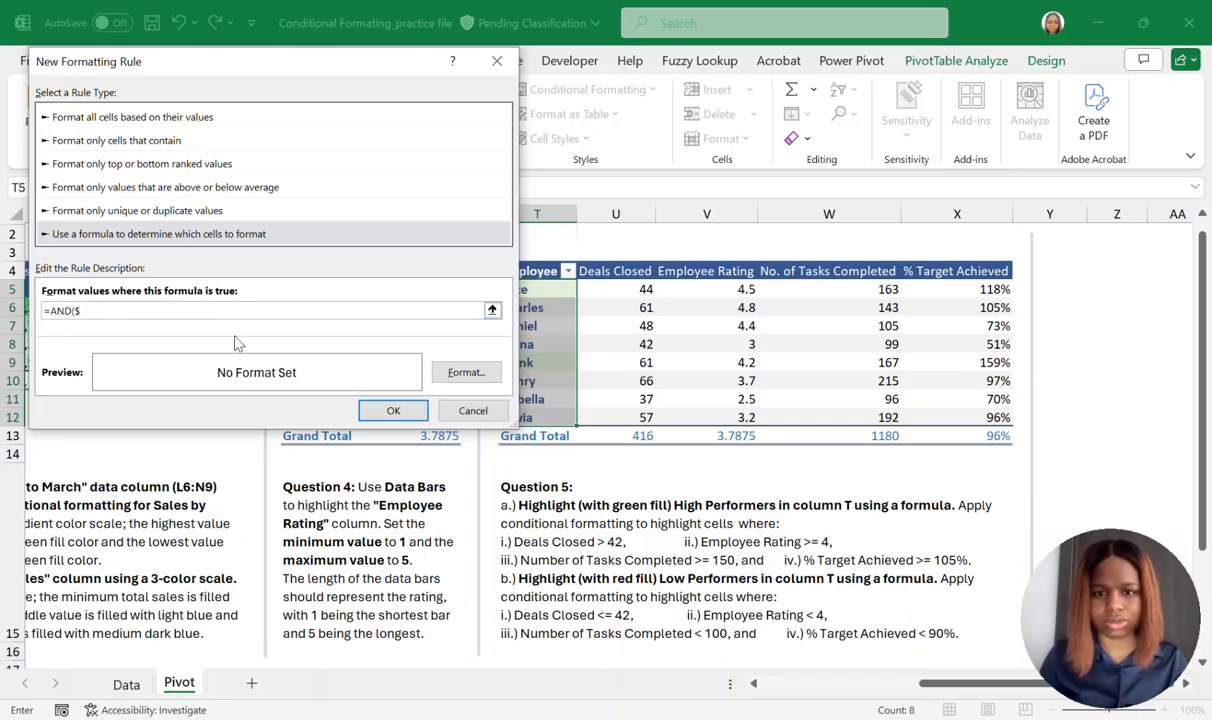
pyautogui.write('U')
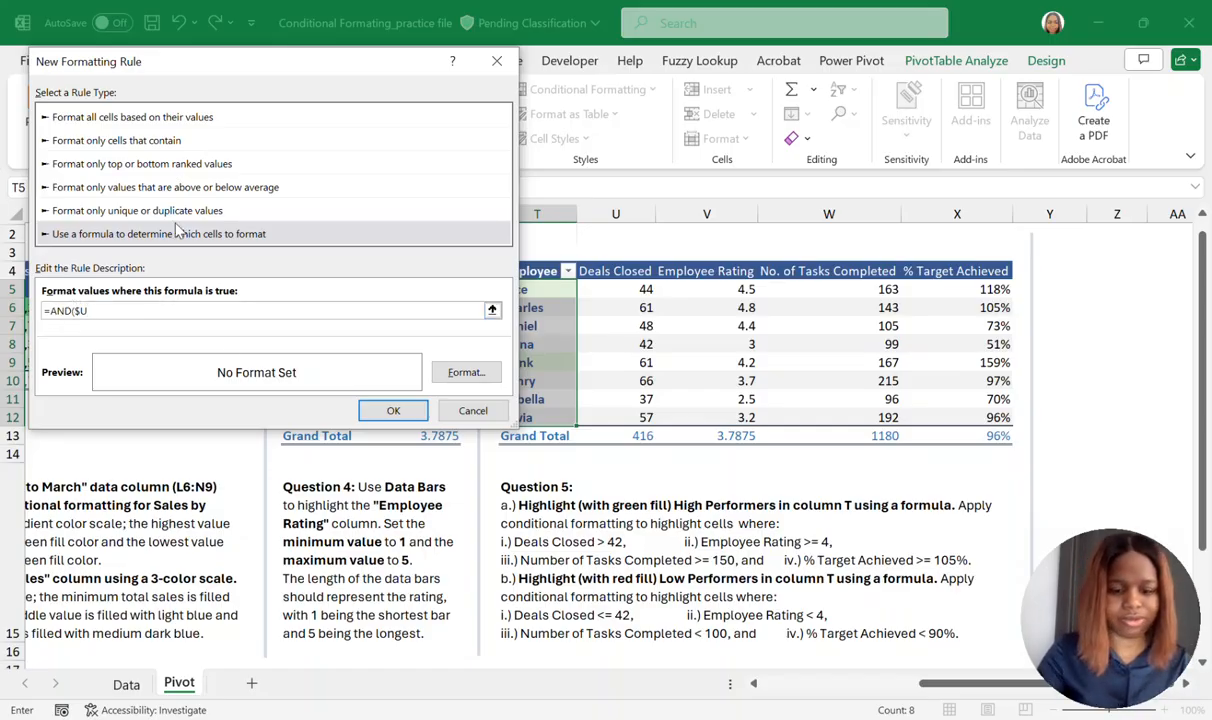
pyautogui.write('5')
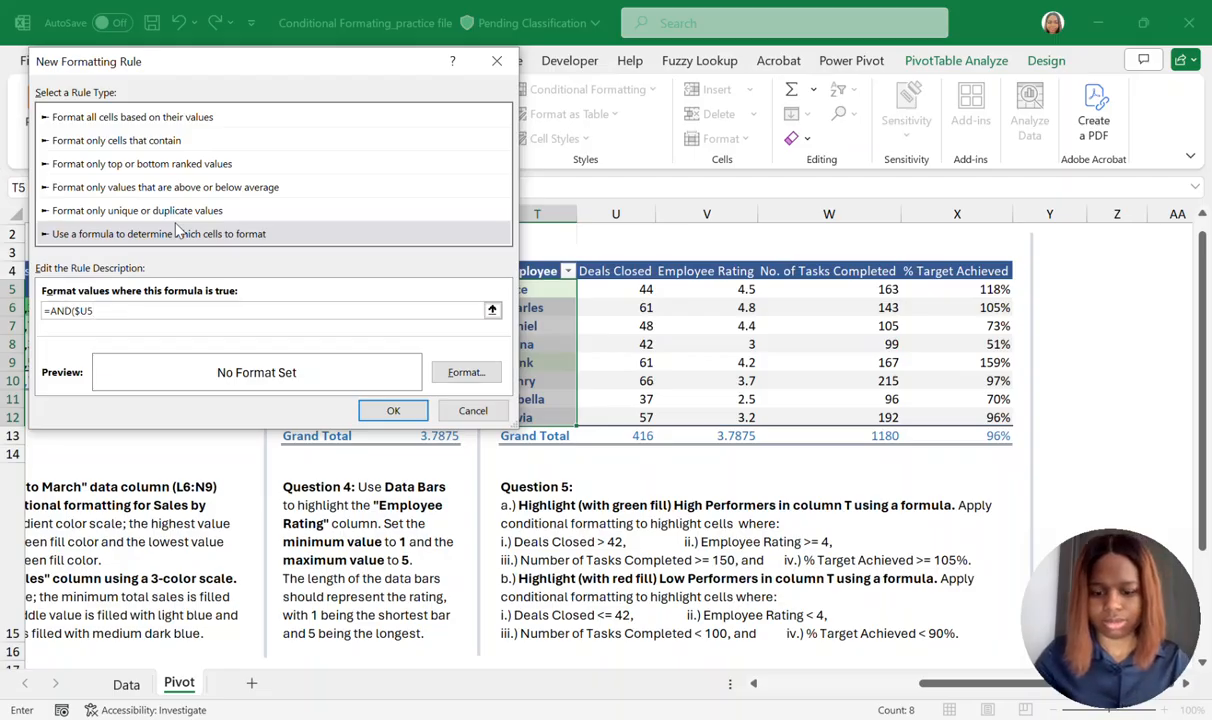
pyautogui.write('<=42')
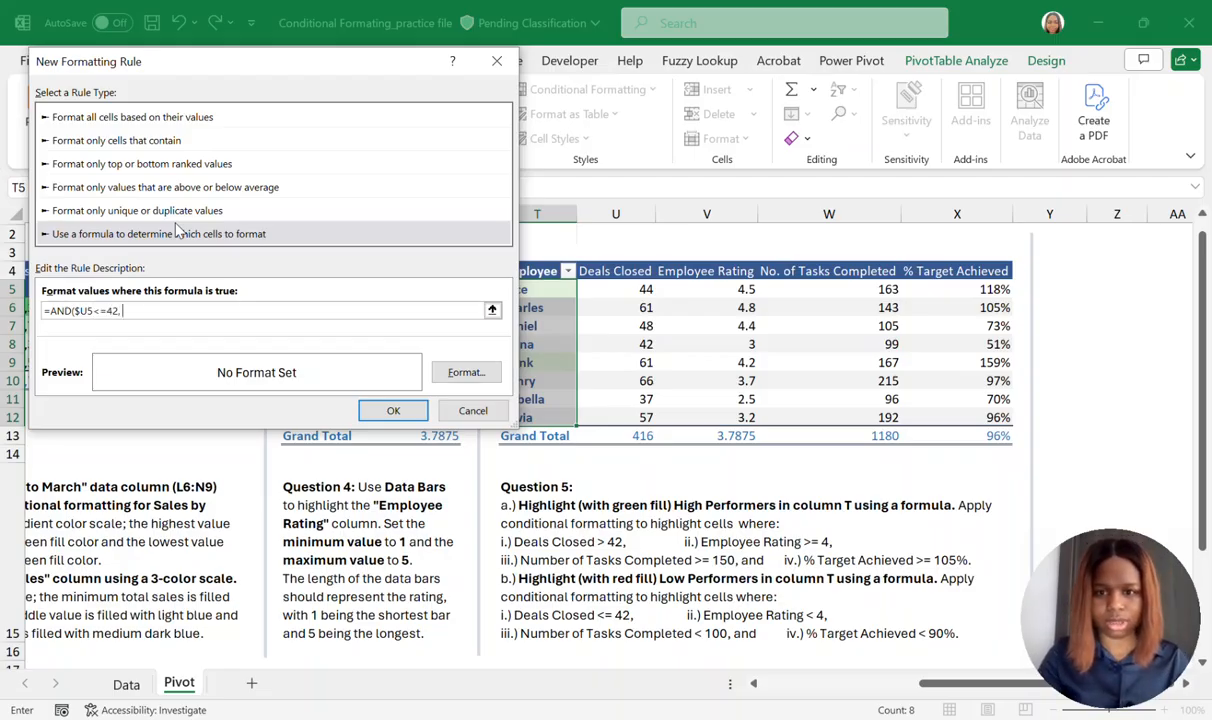
# Add the Employee Rating condition $V5<4 to the low-performer formula, with separating commas.
pyautogui.write(', $')
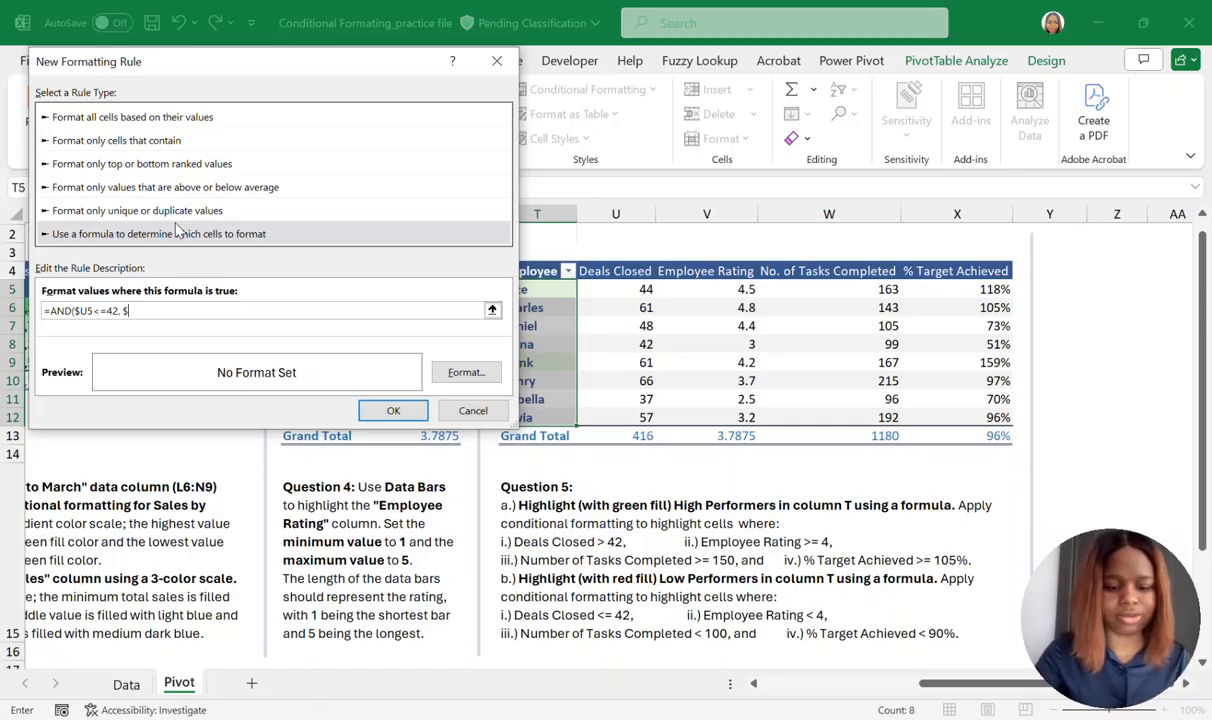
pyautogui.write('V5')
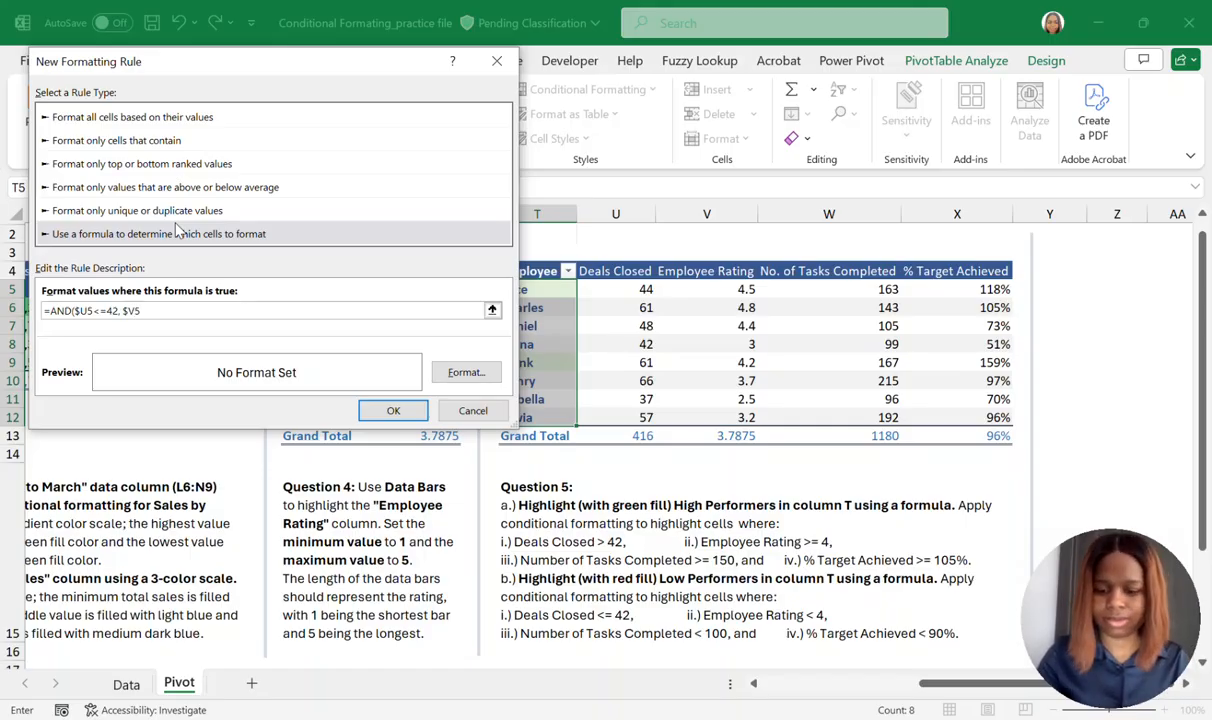
pyautogui.write('<4')
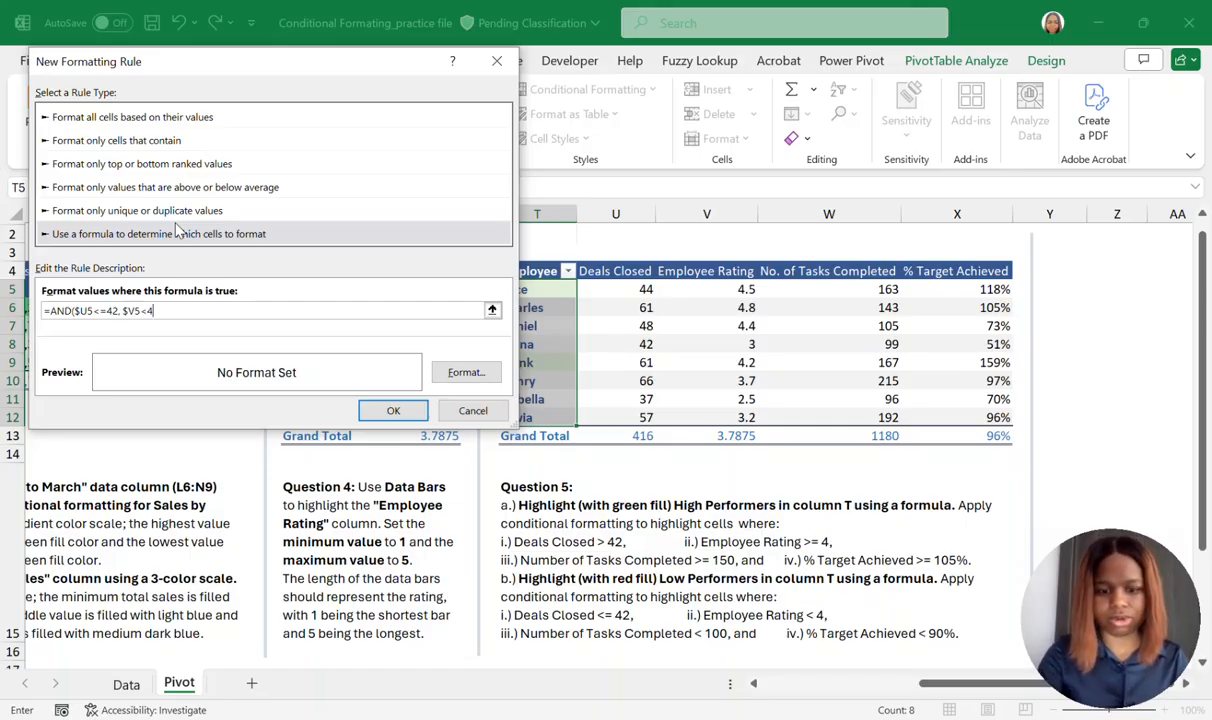
pyautogui.write(', ')
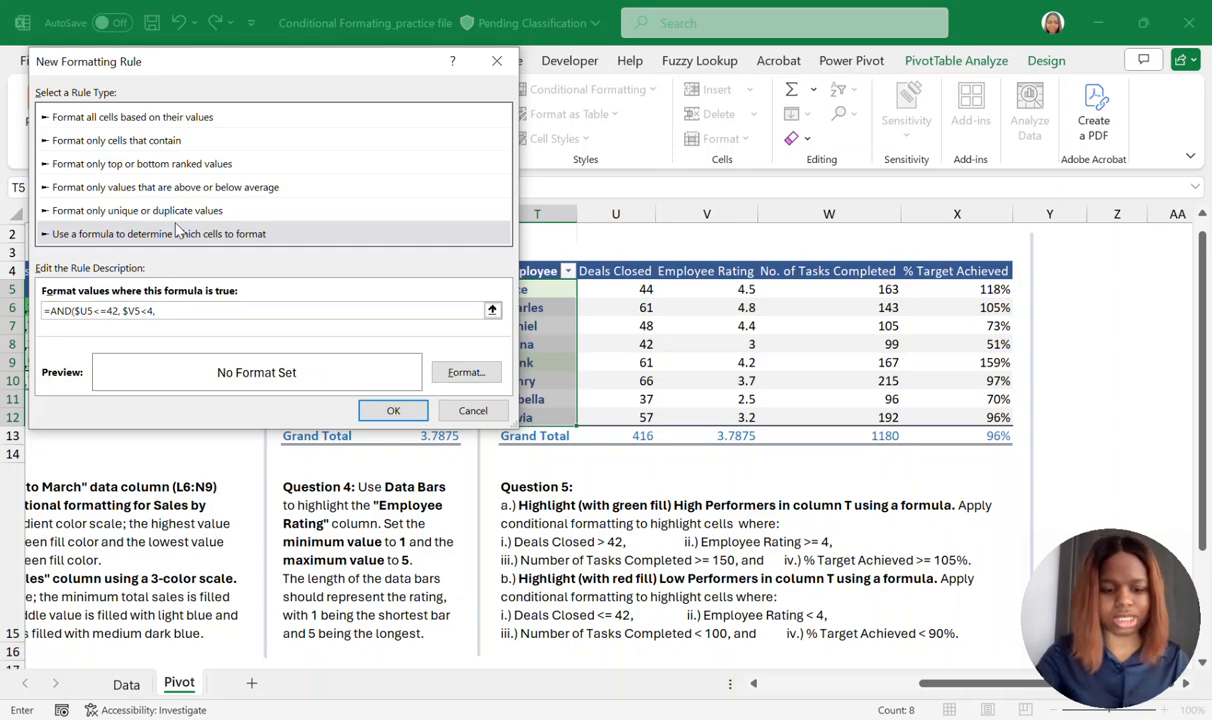
# Add the Number of Tasks Completed condition $W5<100 to the low-performer formula, followed by a comma.
pyautogui.write('$')
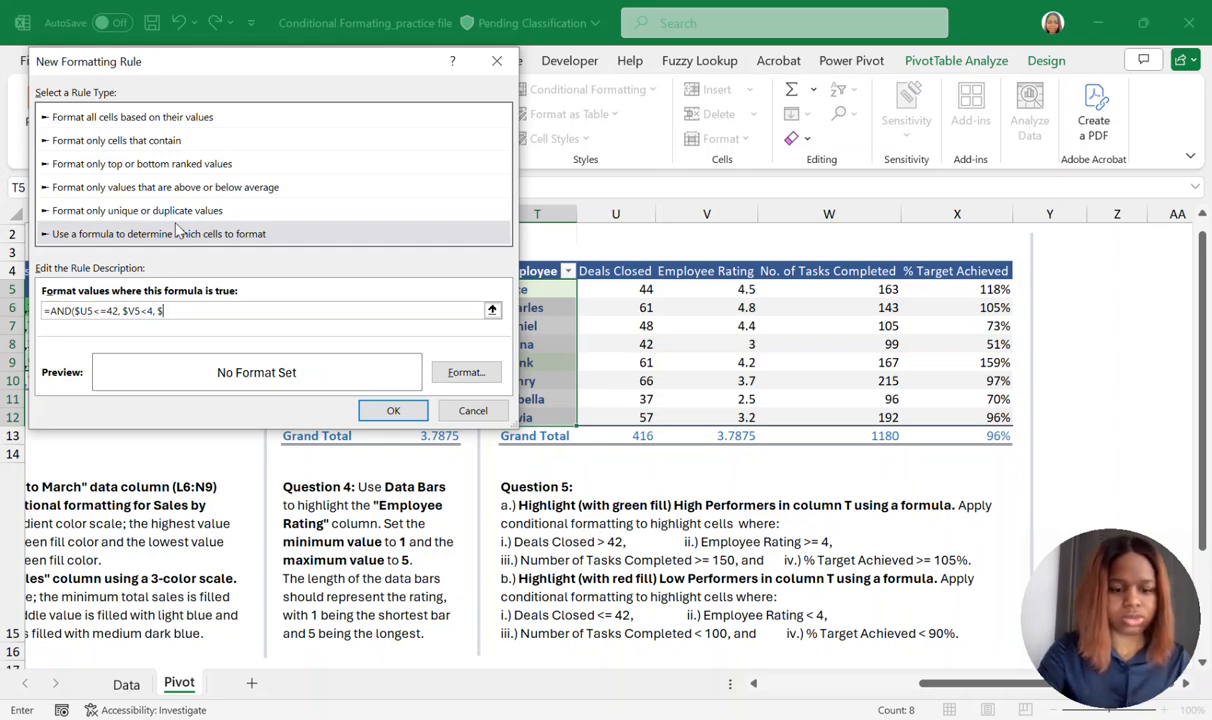
pyautogui.write('W5')
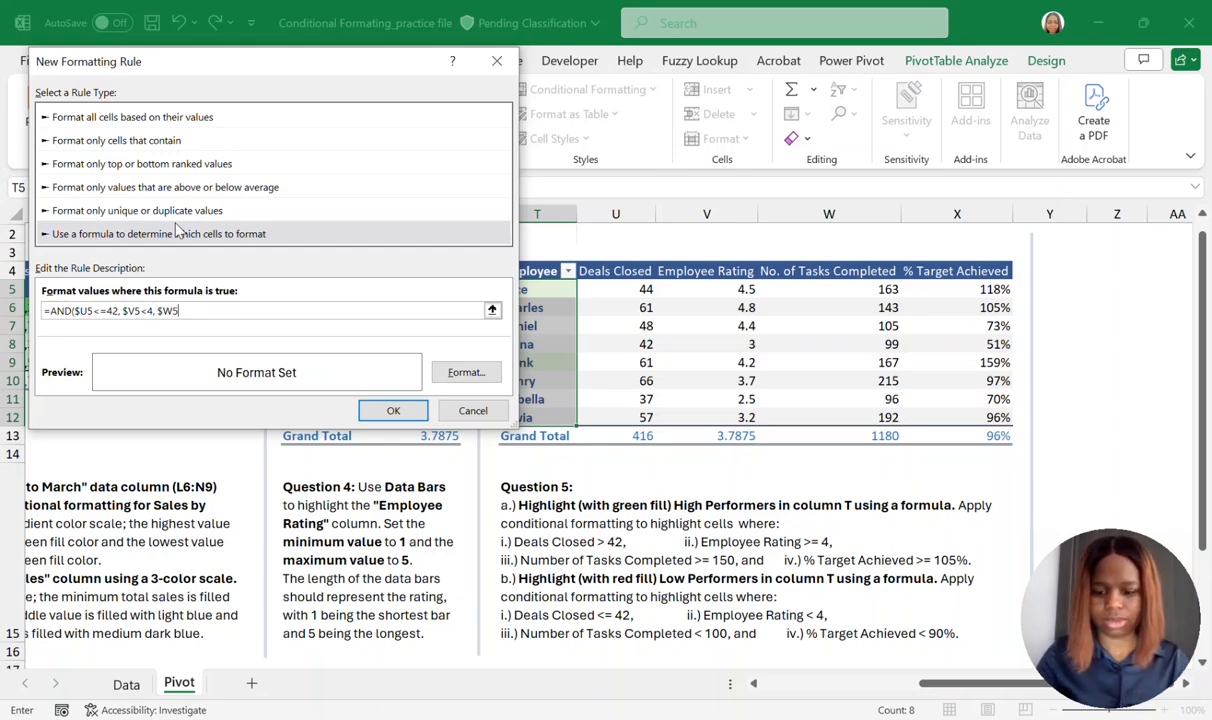
pyautogui.write('<100')
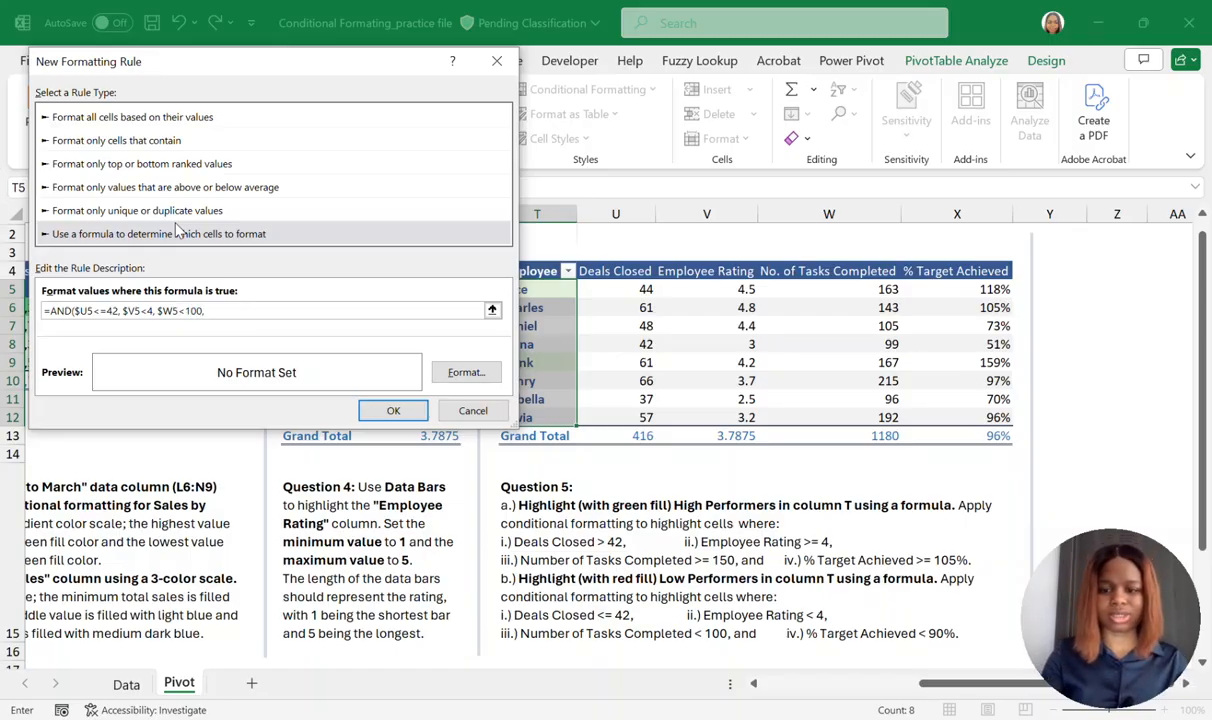
pyautogui.write(',')
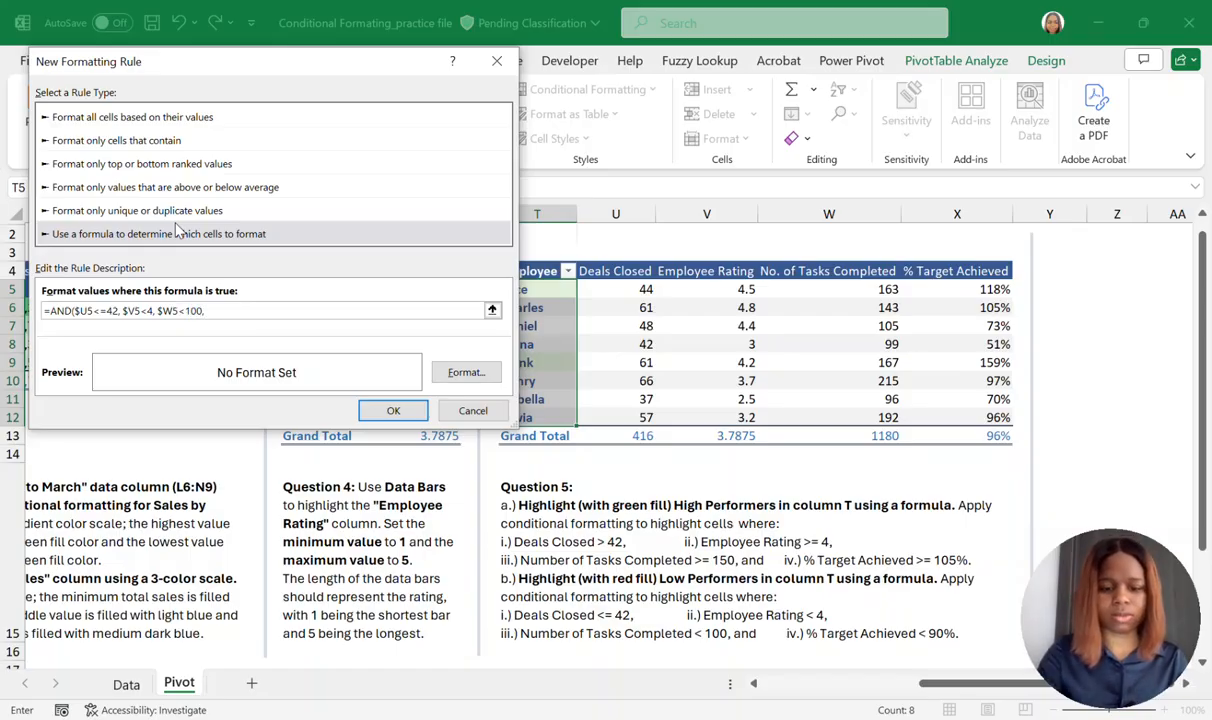
# Complete the low-performer formula with the % Target Achieved condition $X5<90% and the closing parenthesis.
pyautogui.write(' $X')
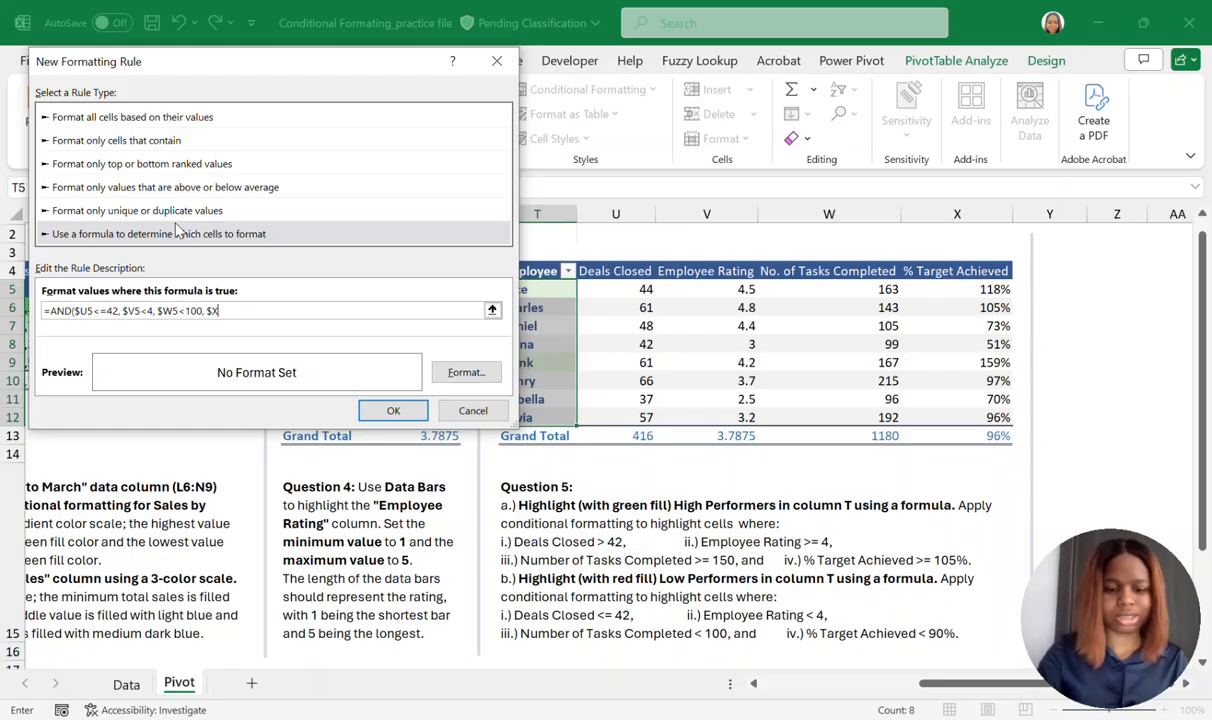
pyautogui.write('5<')
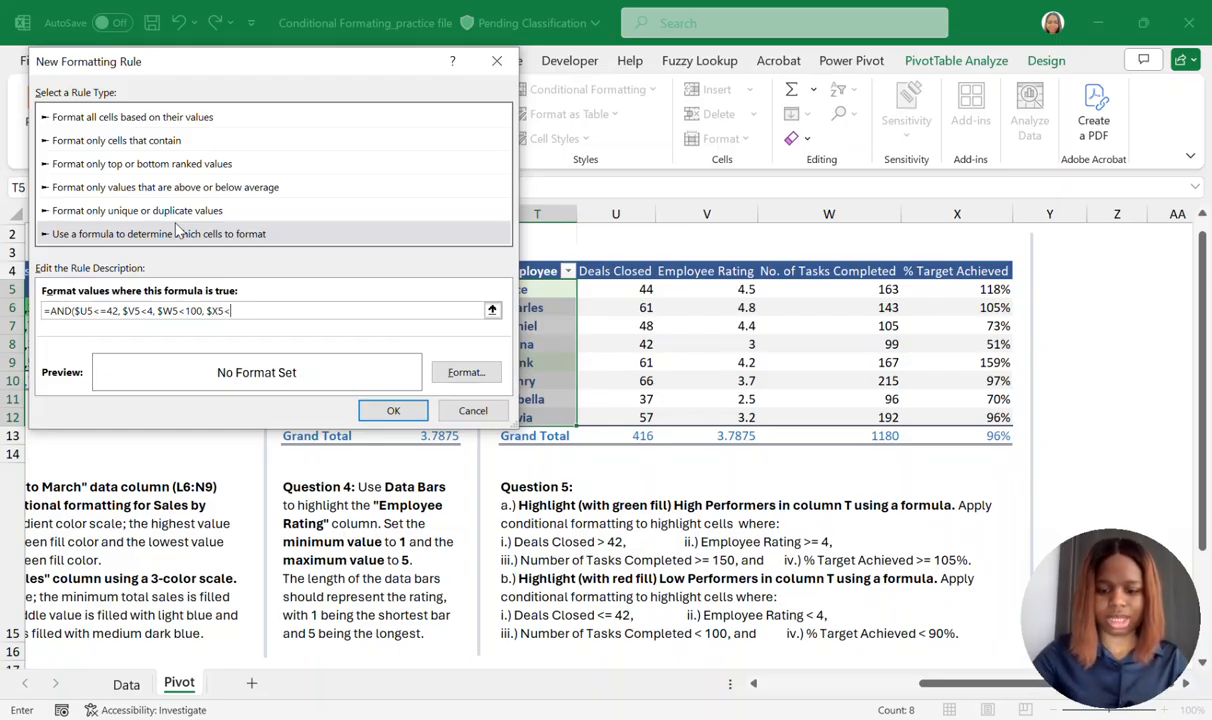
pyautogui.write('90%')
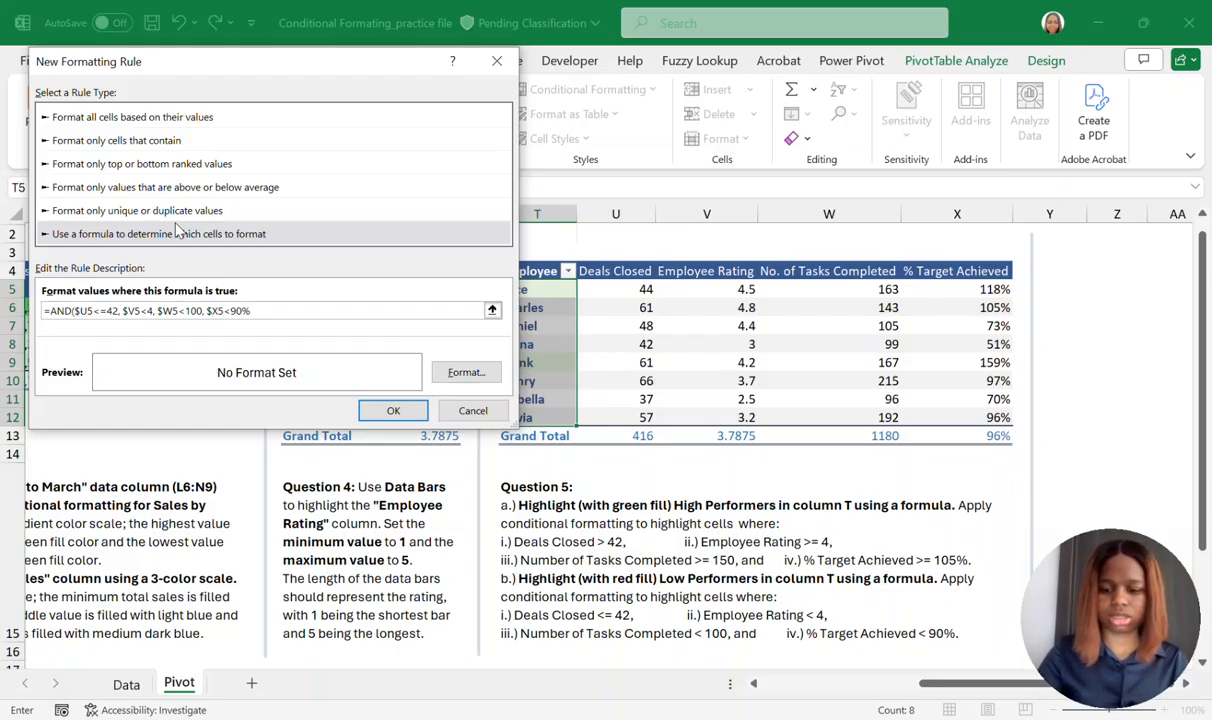
# Give the low-performer rule the lightest orange background fill, apply it to T5:T12, and check the highlighted employee cells.
pyautogui.click(466, 373)
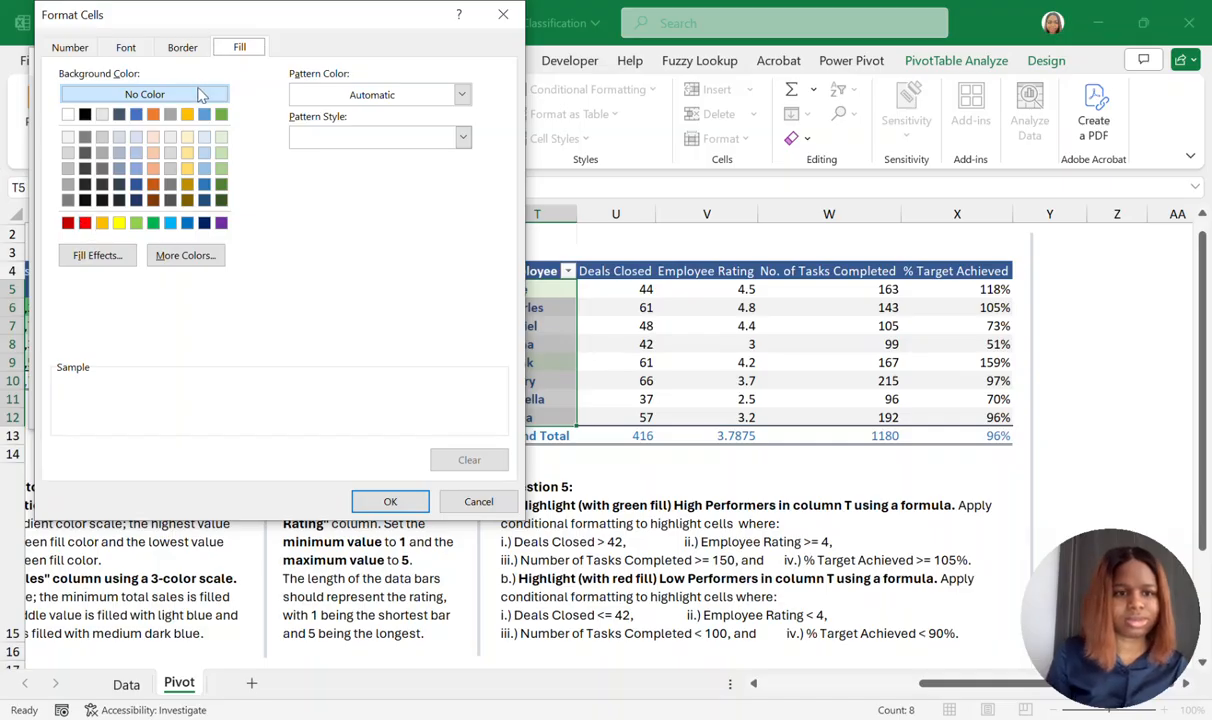
pyautogui.click(153, 136)
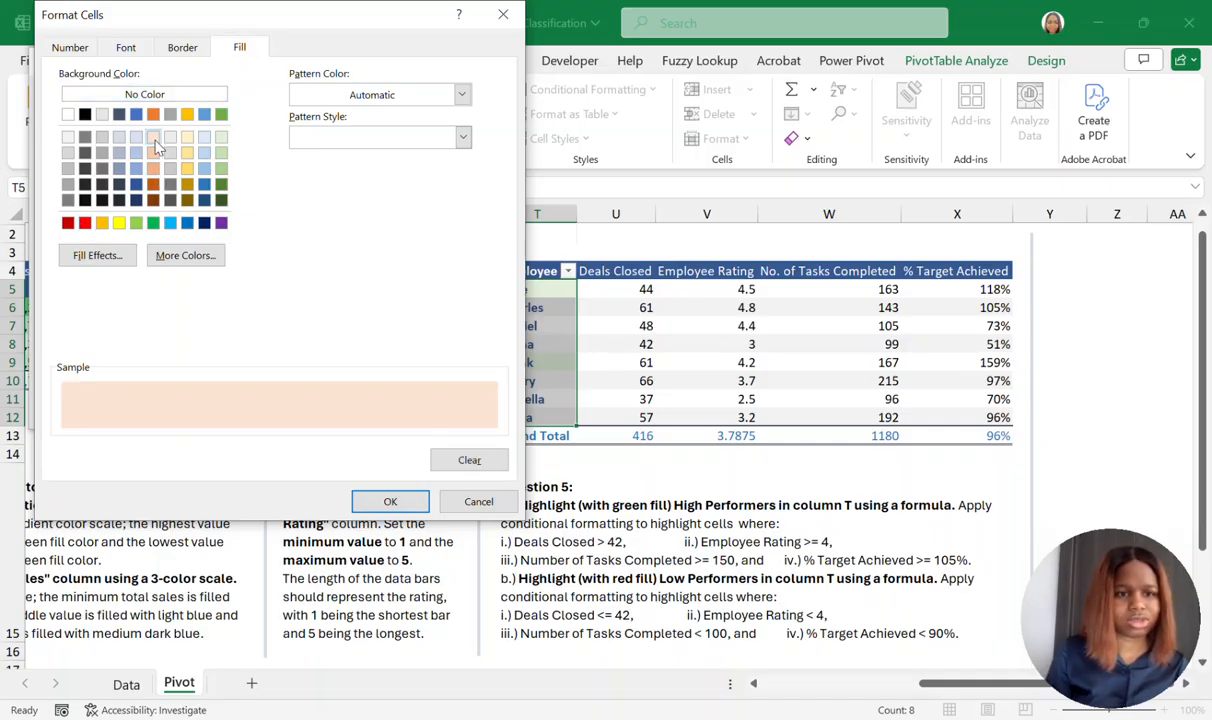
pyautogui.click(389, 500)
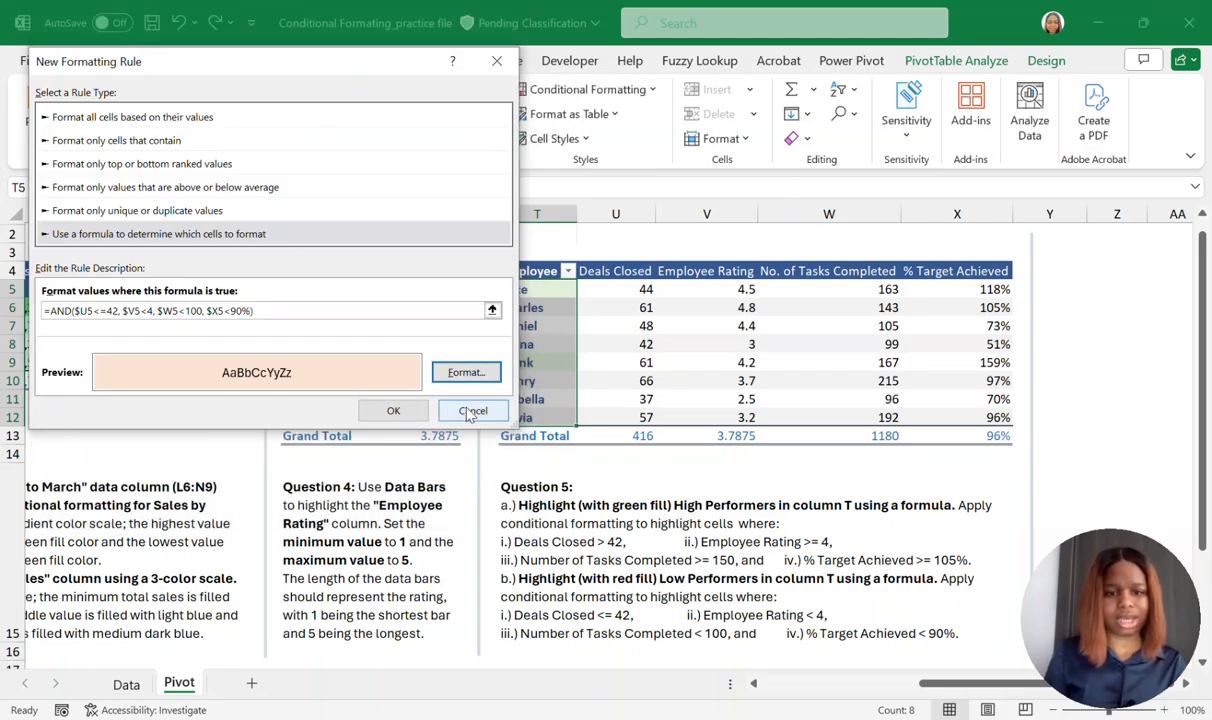
pyautogui.click(393, 411)
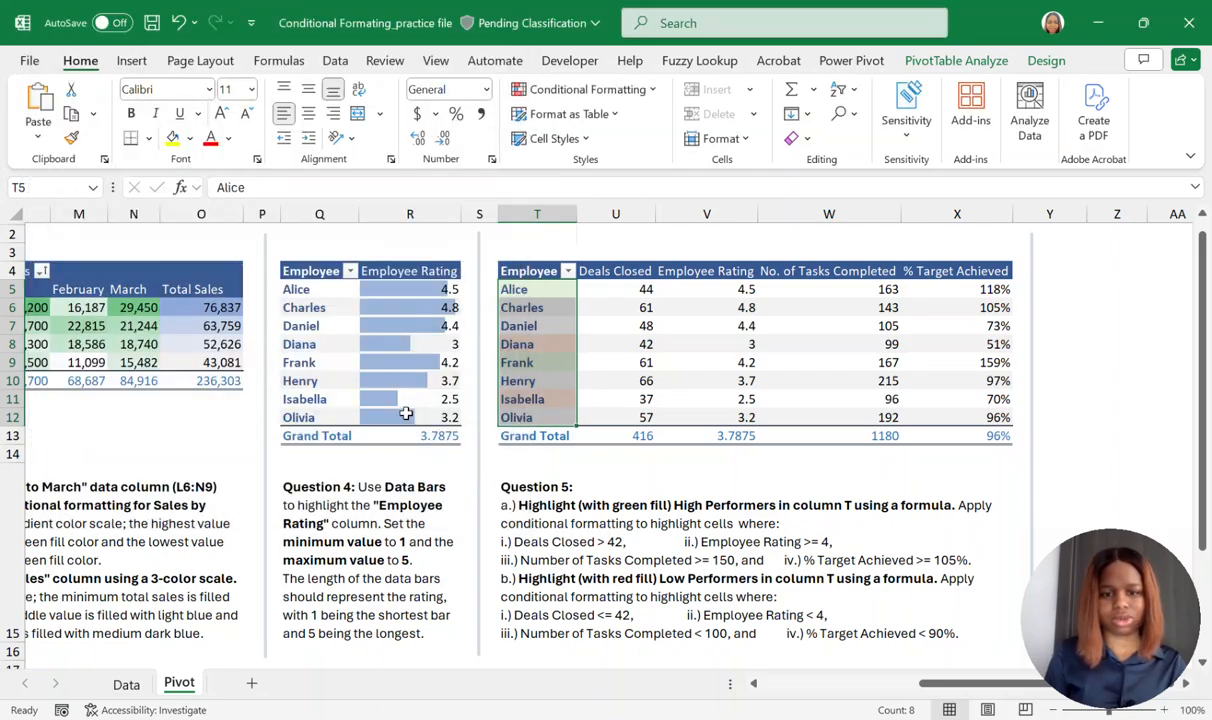
pyautogui.click(549, 346)
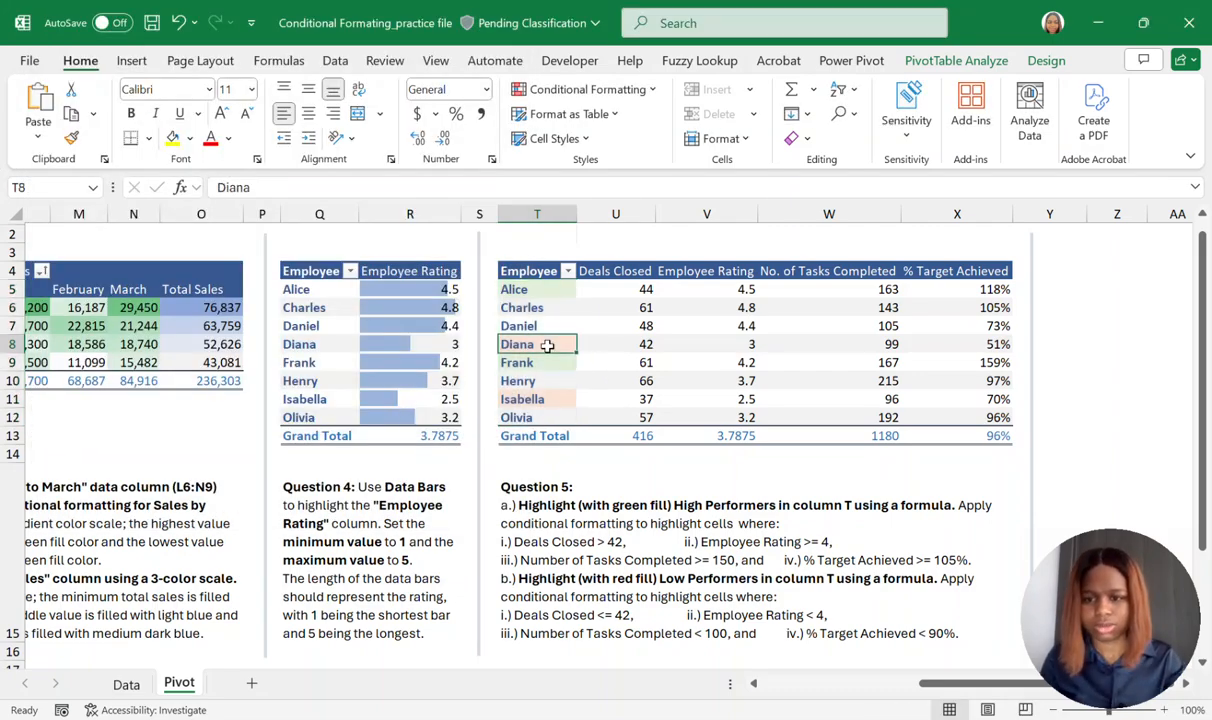
pyautogui.click(535, 399)
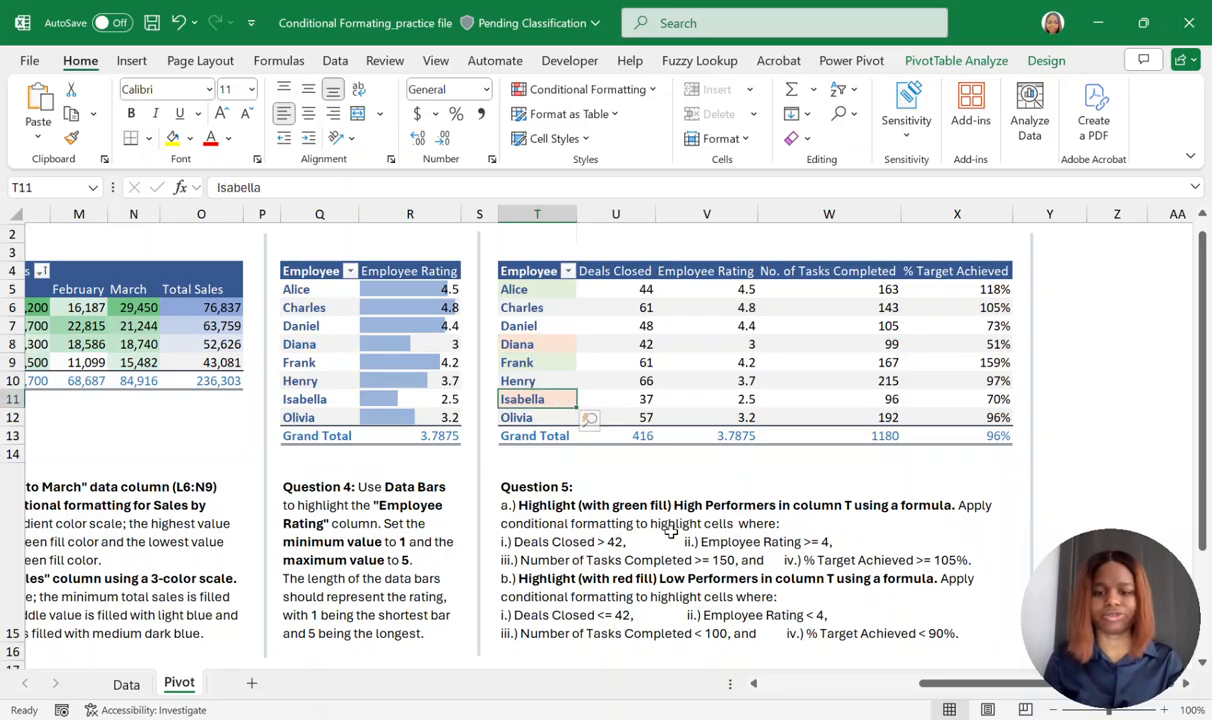